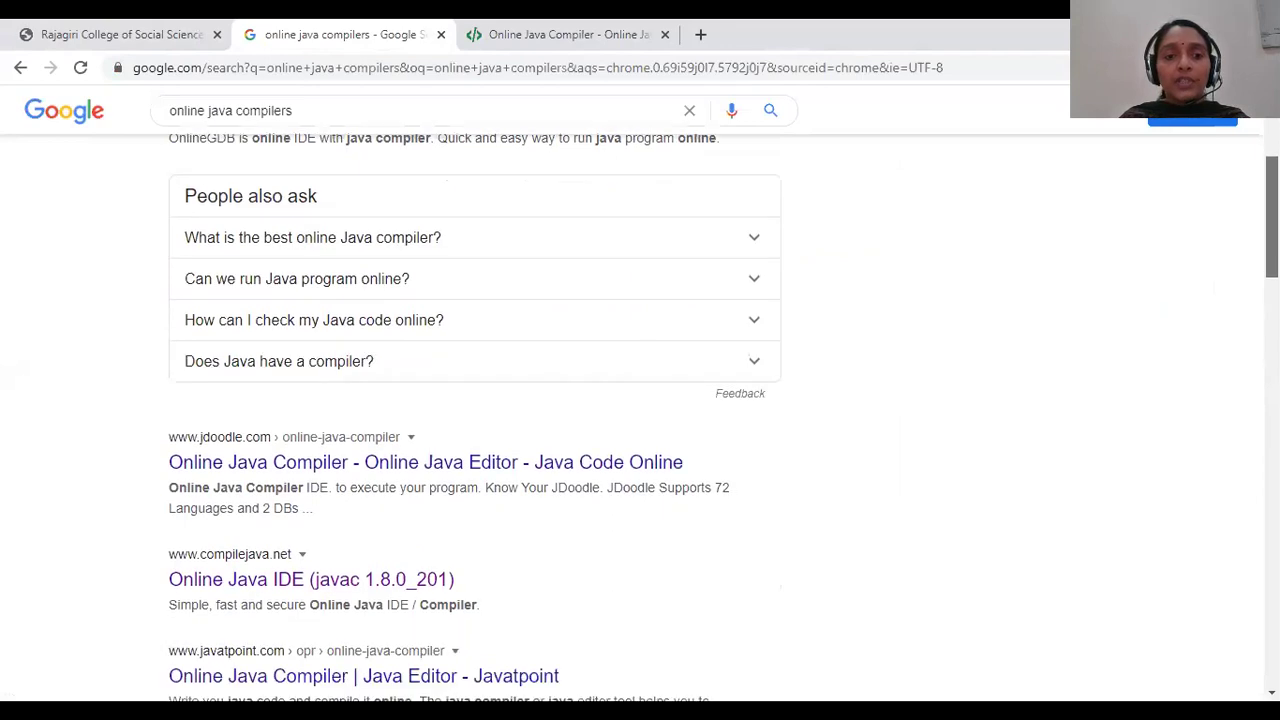
# - Open the compilejava.net search result, Online Java IDE (javac 1.8.0_201), in a new tab
pyautogui.rightClick(332, 592)
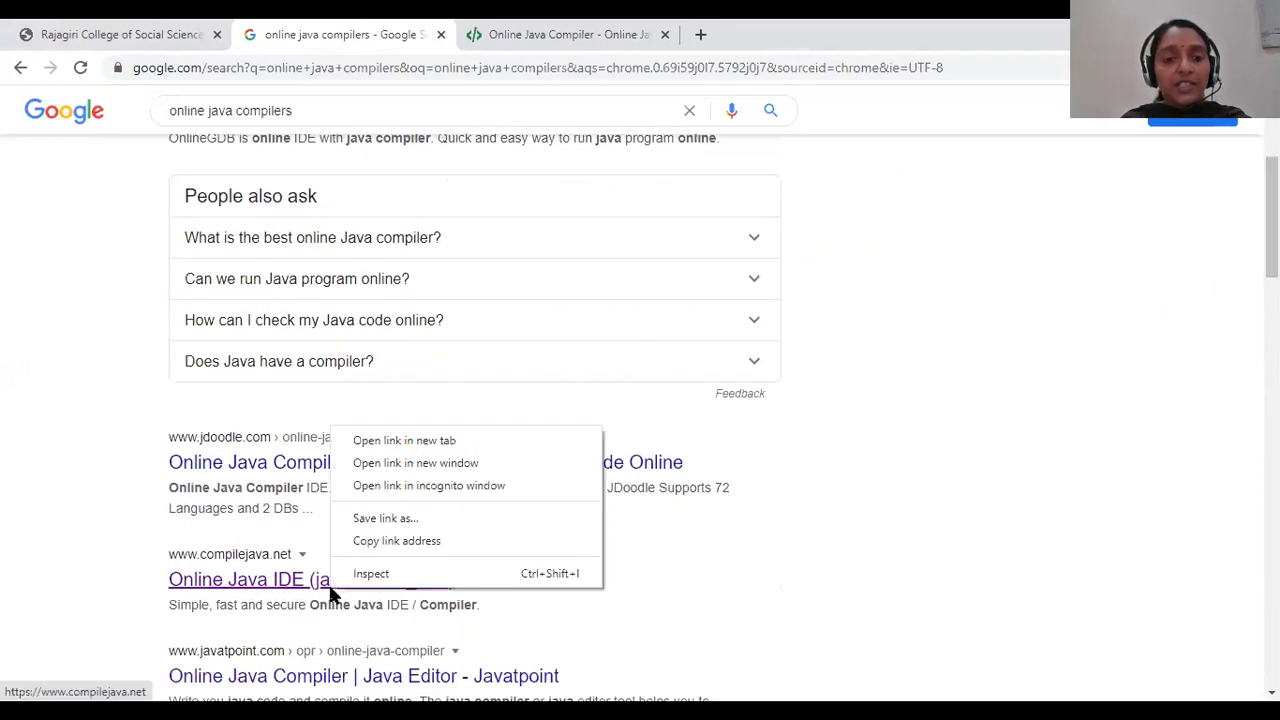
pyautogui.click(398, 448)
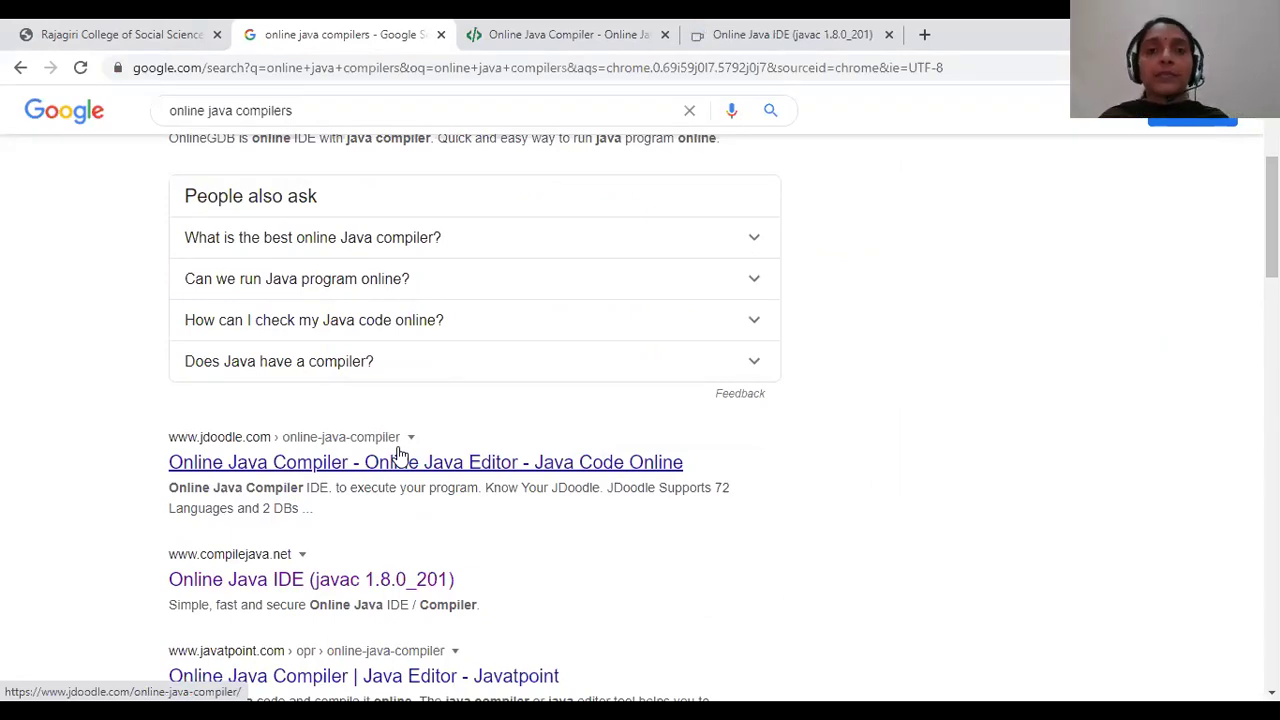
# - Switch to the Tutorialspoint online Java compiler and execute its sample HelloWorld program
pyautogui.click(566, 30)
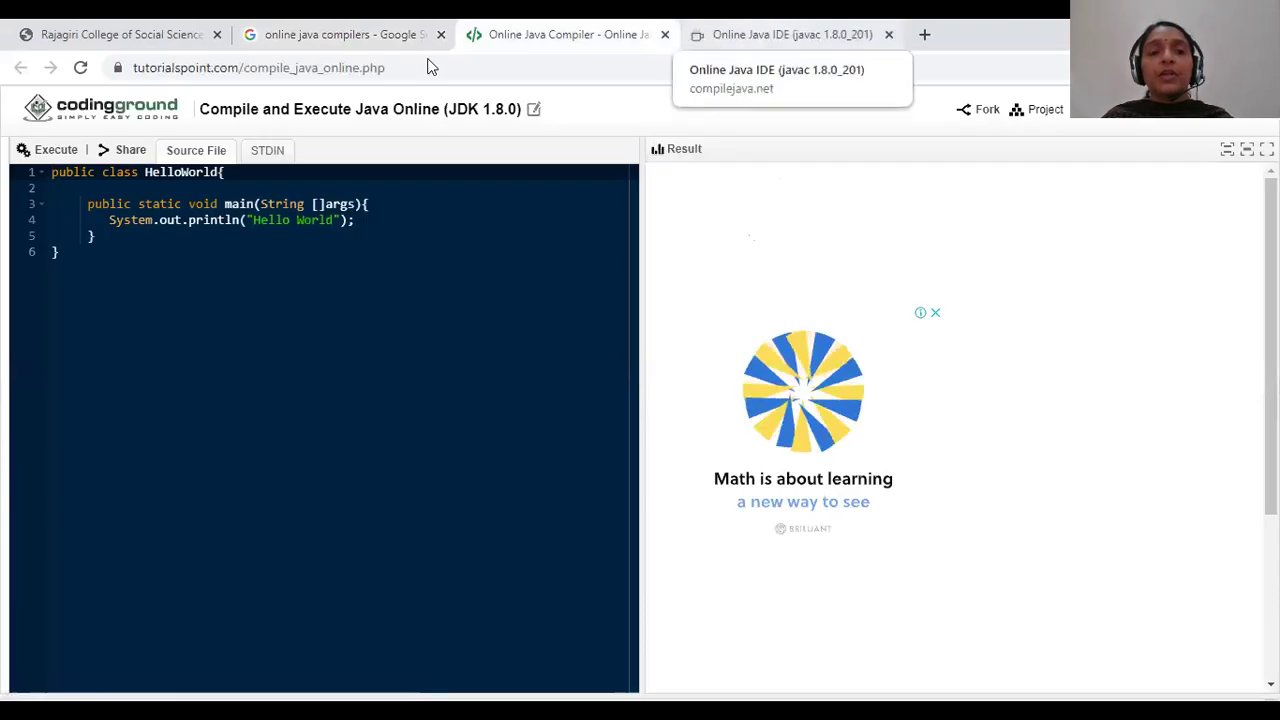
pyautogui.click(41, 204)
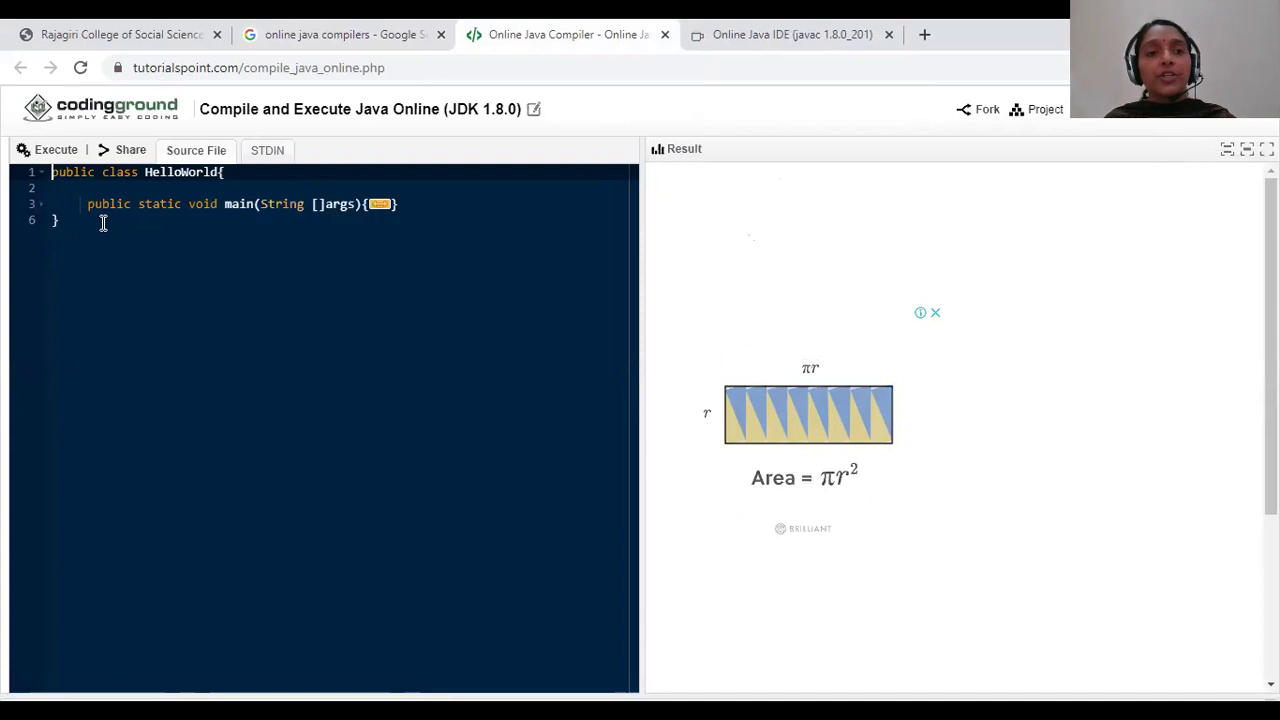
pyautogui.click(380, 204)
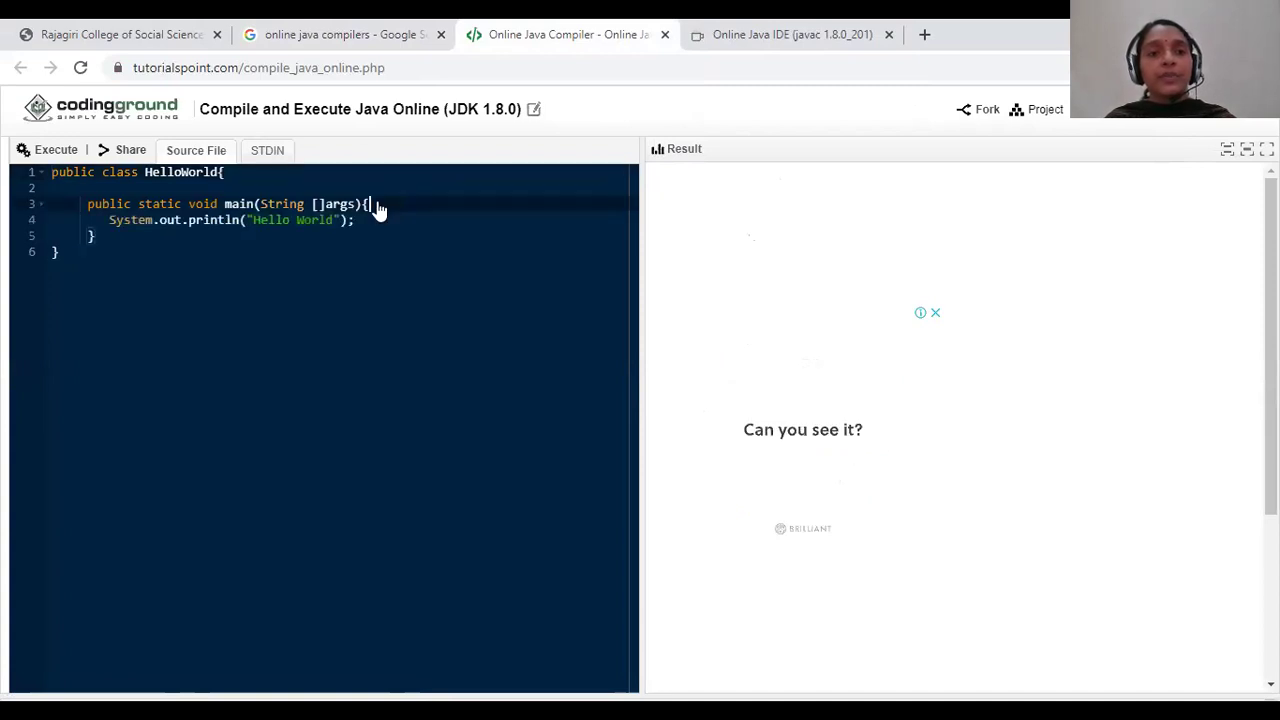
pyautogui.click(291, 250)
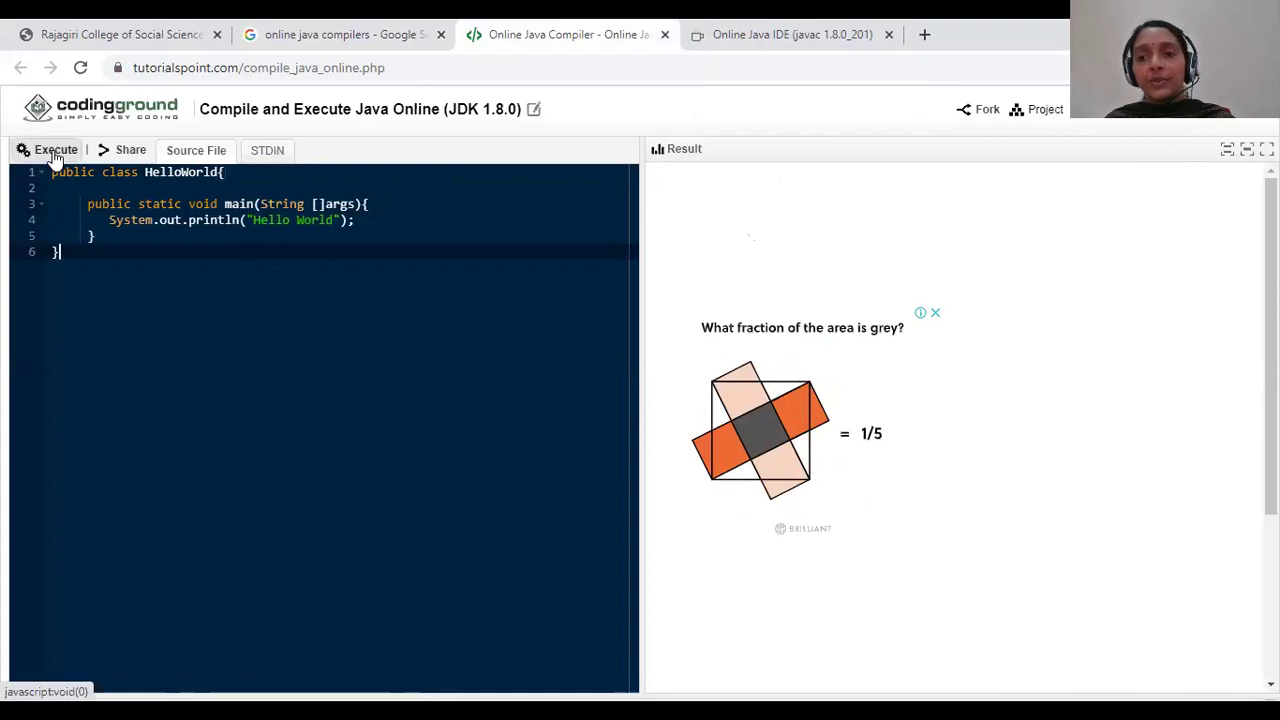
pyautogui.click(55, 150)
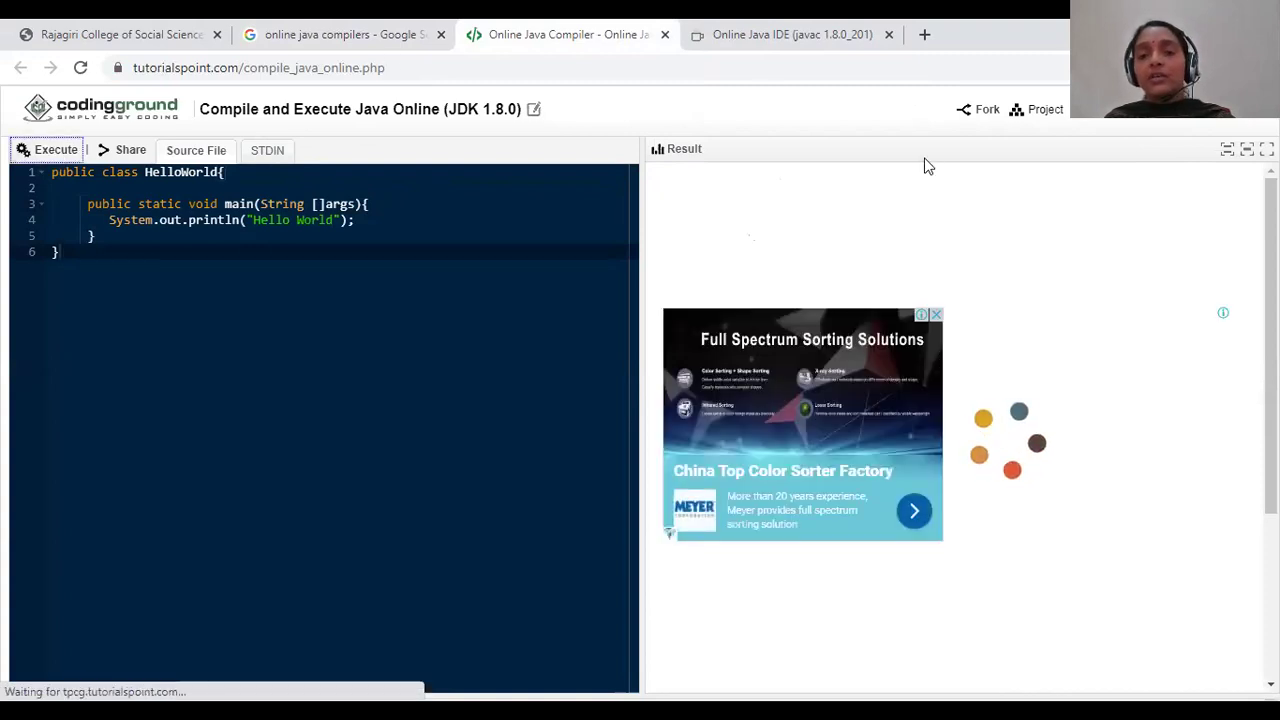
# - Compile and execute the sample HelloWorld code on compilejava.net and inspect the program output
pyautogui.click(789, 34)
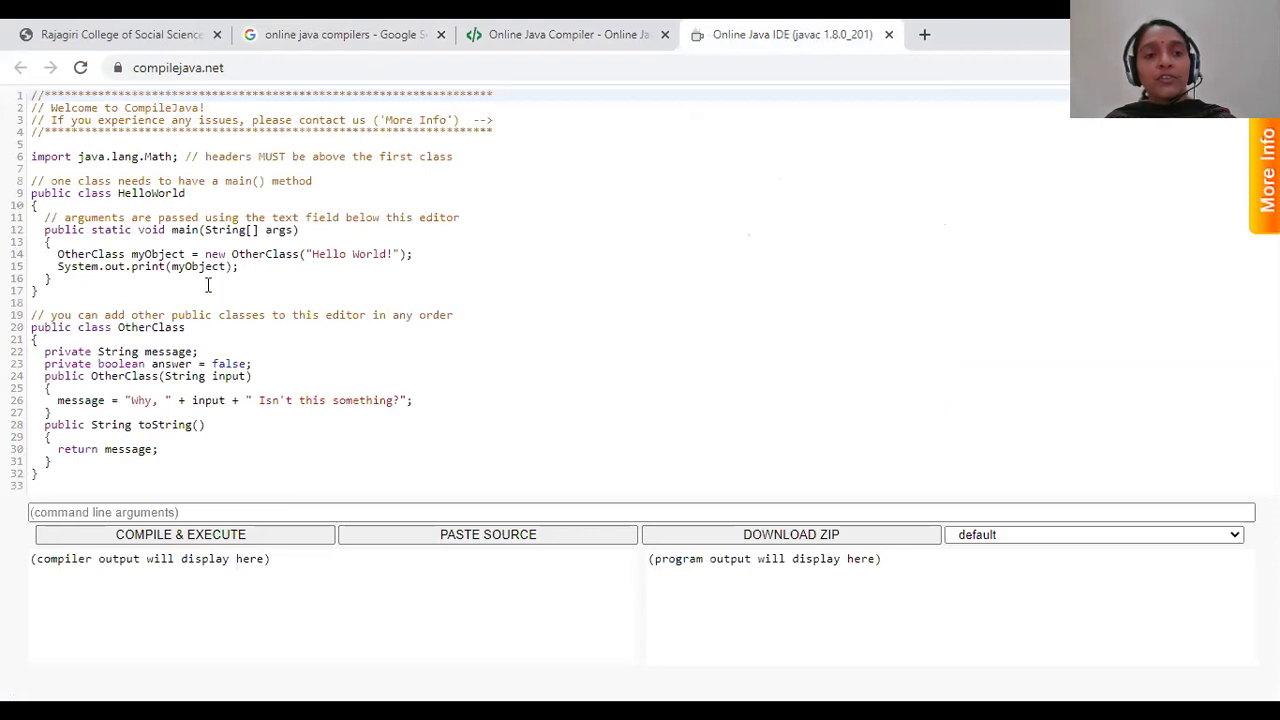
pyautogui.click(175, 540)
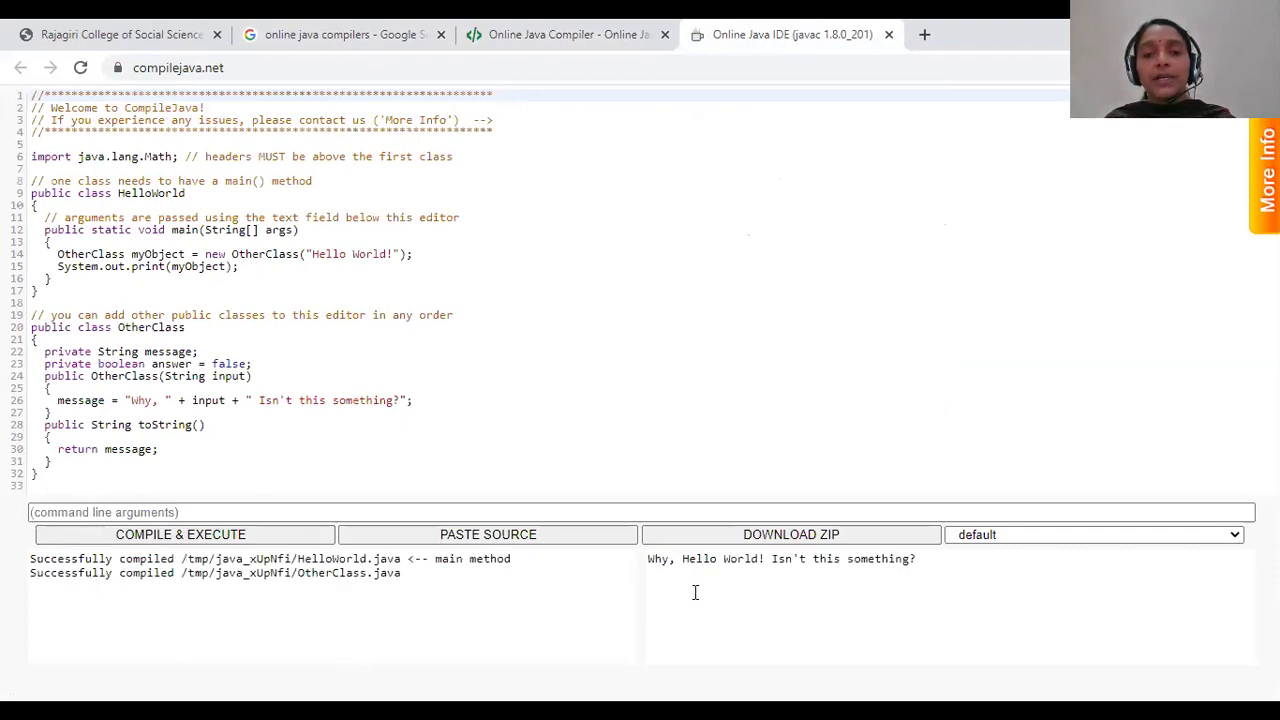
pyautogui.moveTo(648, 560); pyautogui.dragTo(687, 567)
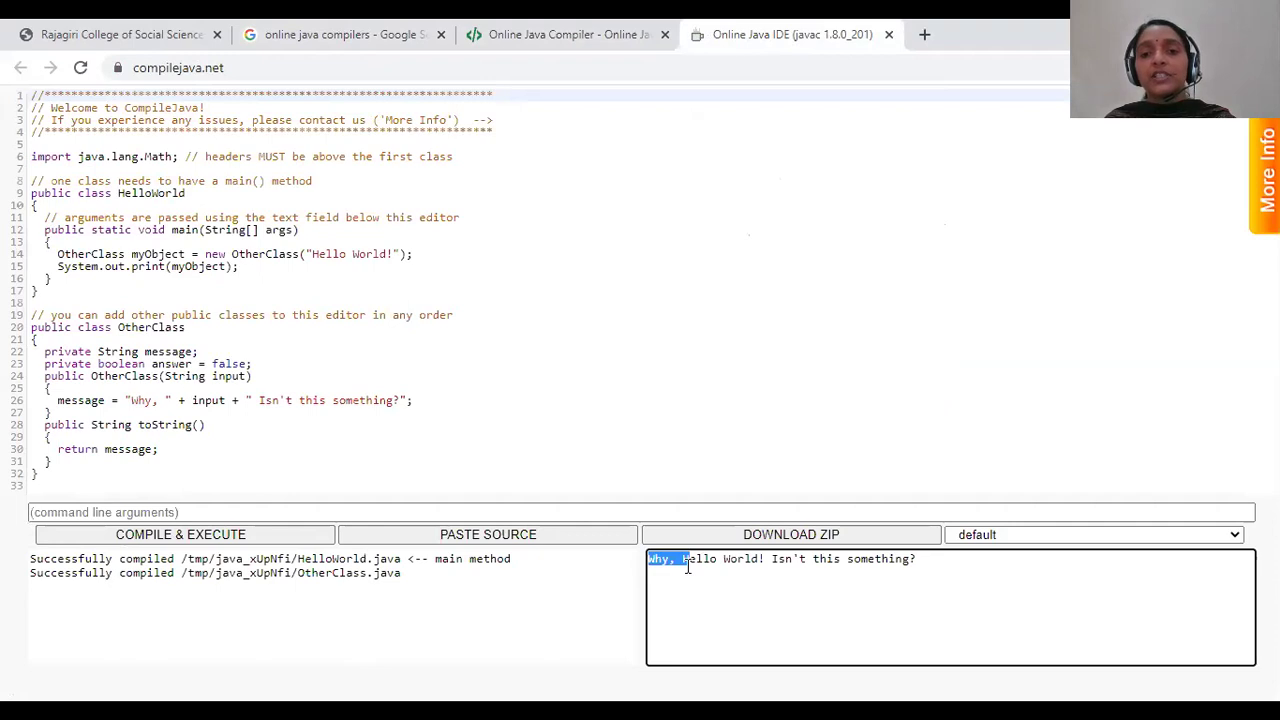
pyautogui.click(817, 589)
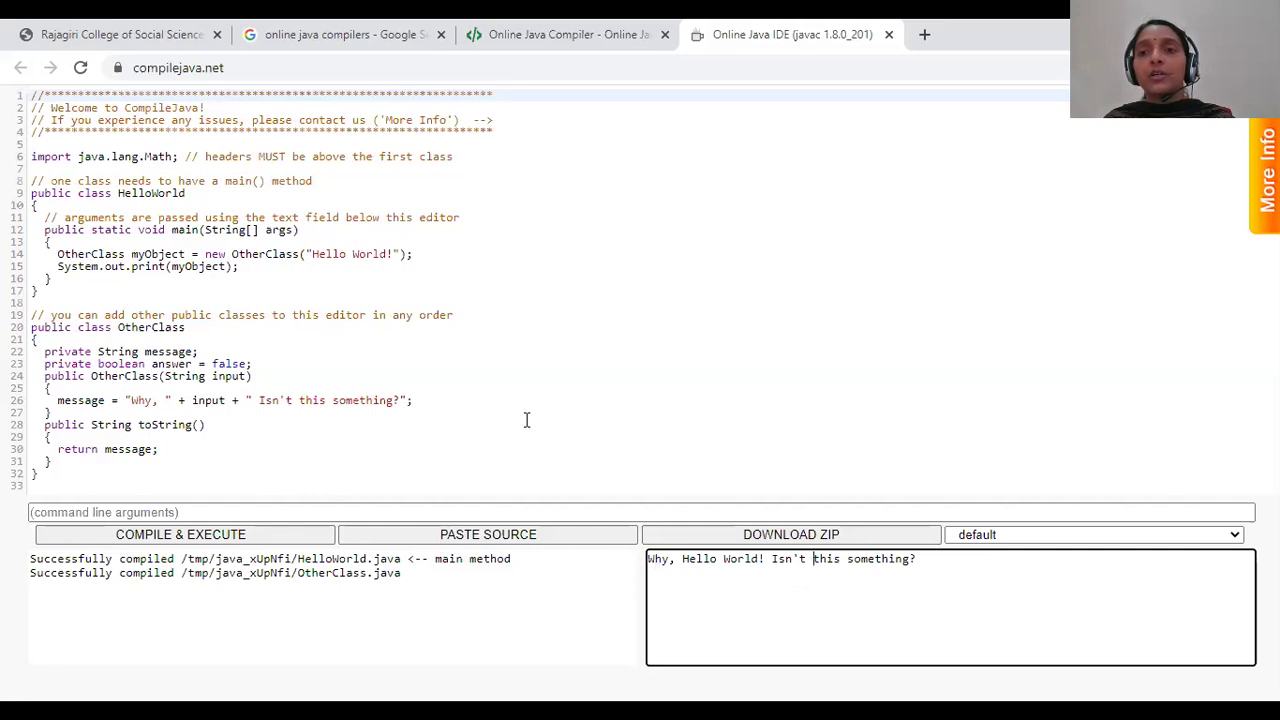
# - Return to the Tutorialspoint compiler and examine the execution result of the HelloWorld program
pyautogui.click(547, 33)
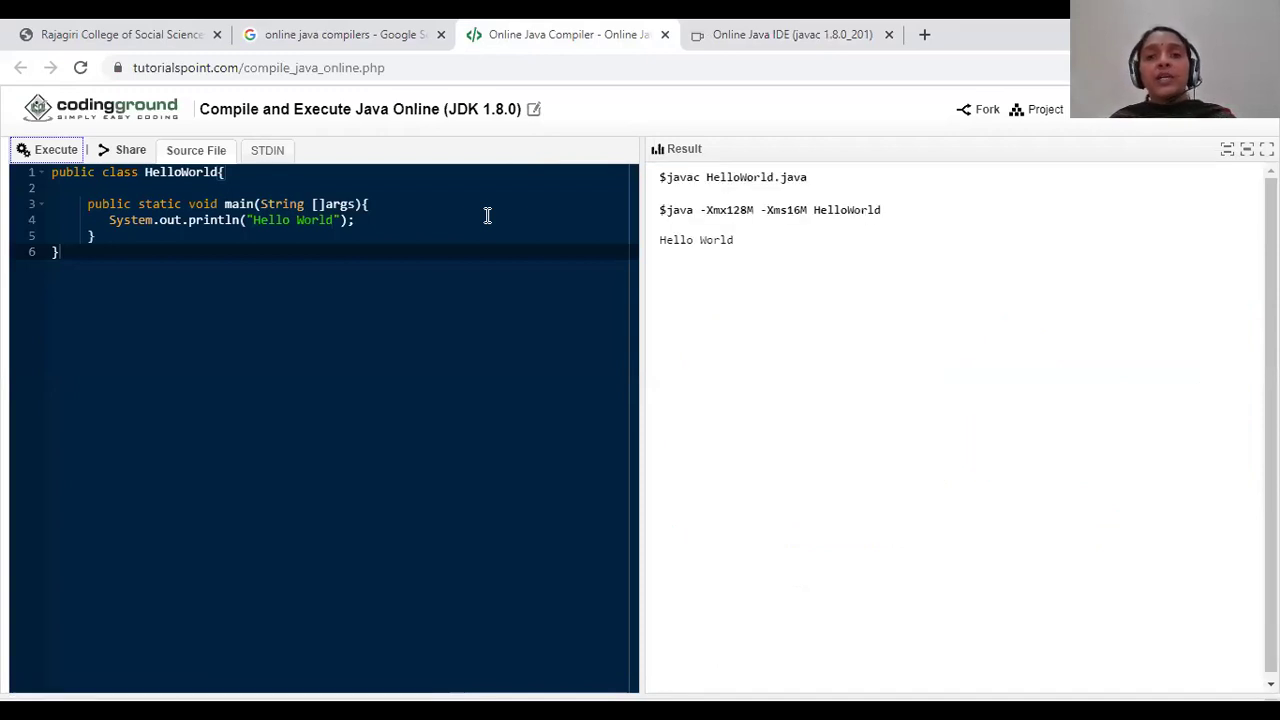
pyautogui.doubleClick(698, 266)
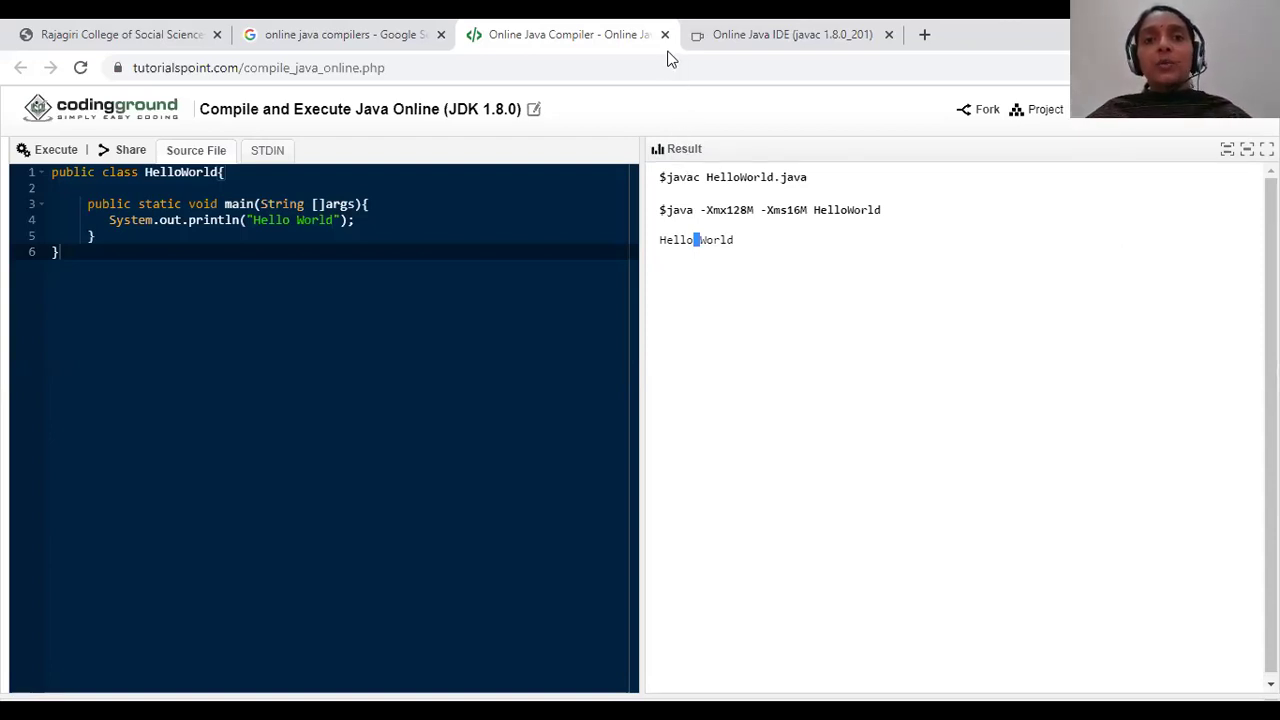
# - Close the two online compiler pages and the Google search, leaving without saving changes, and maximize the browser window
pyautogui.click(659, 31)
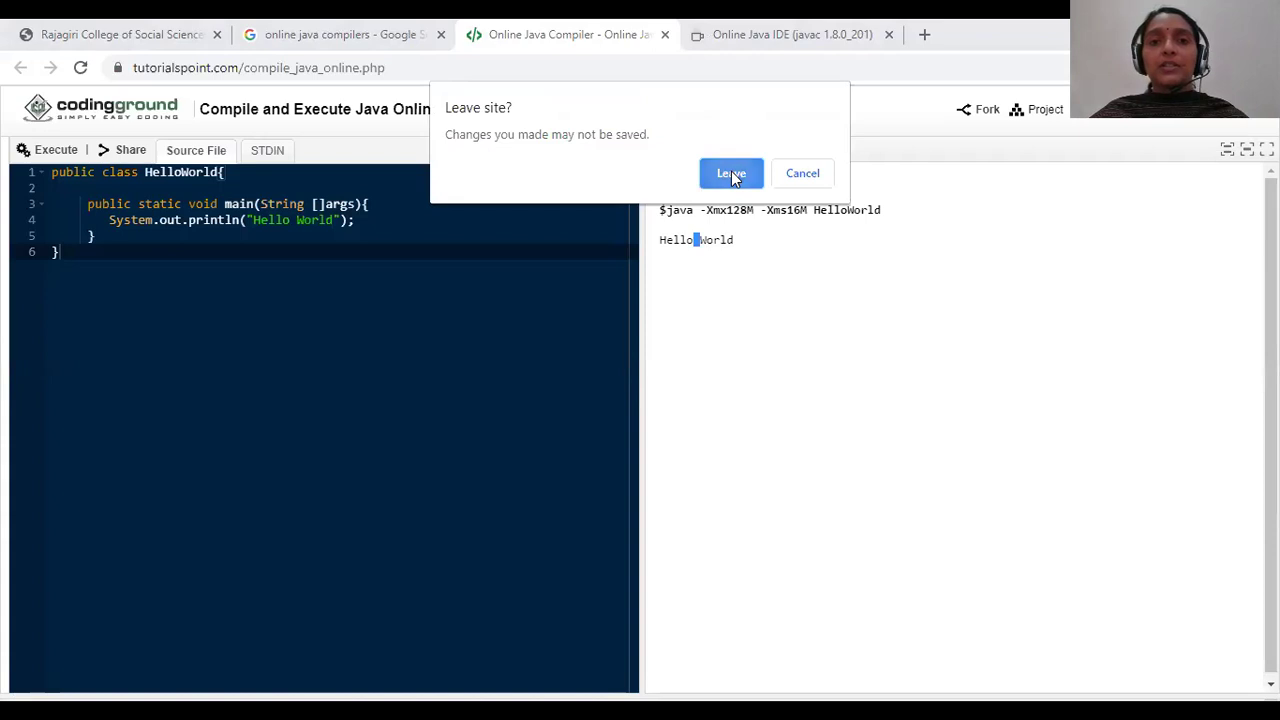
pyautogui.click(731, 173)
pyautogui.click(665, 36)
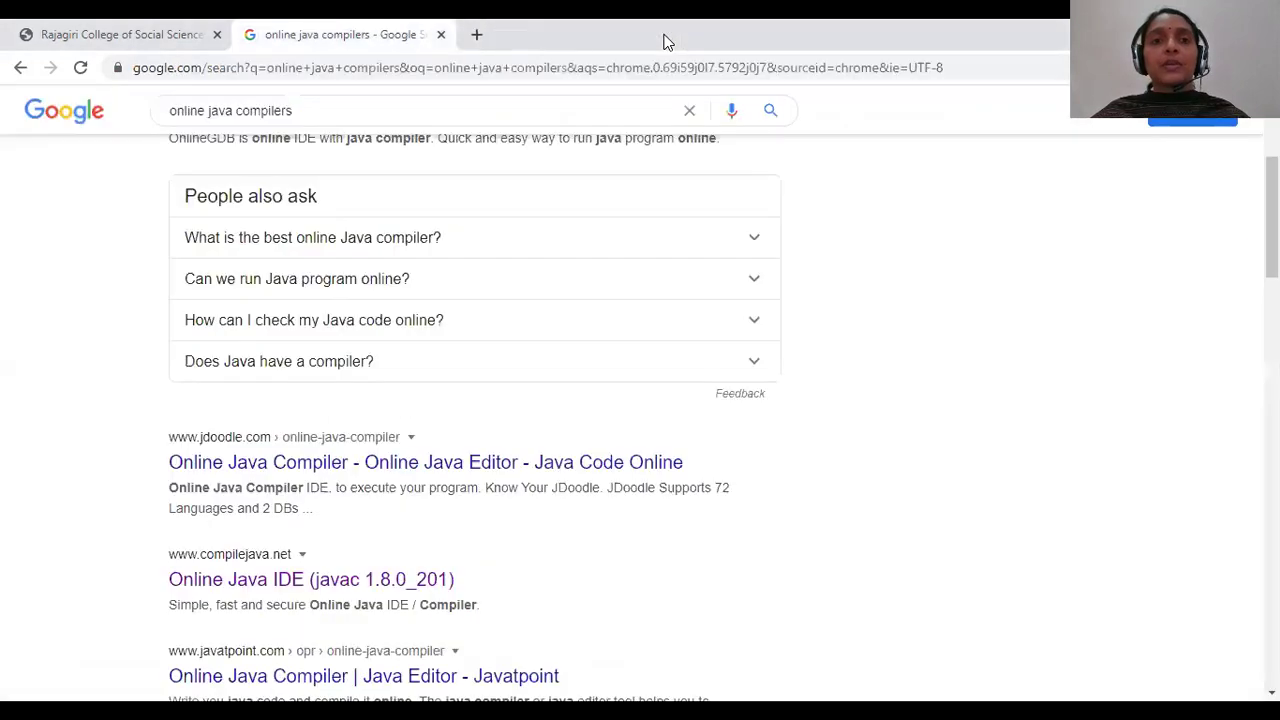
pyautogui.click(440, 34)
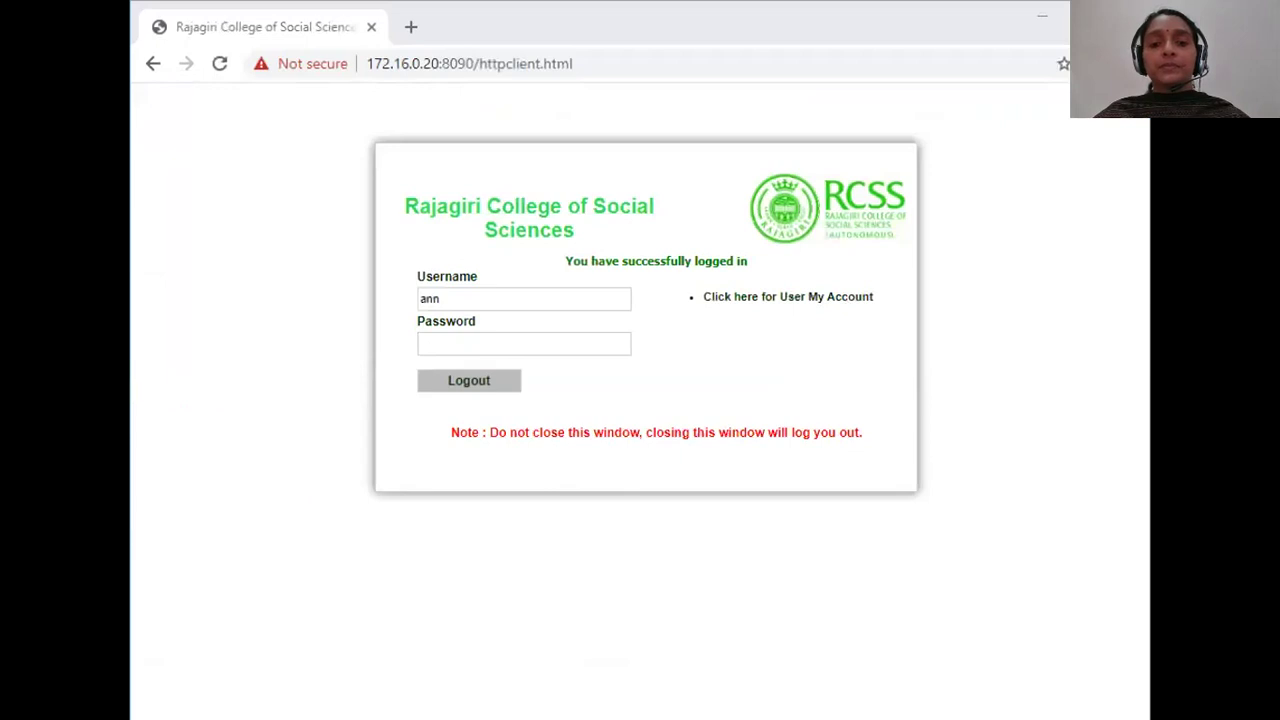
pyautogui.click(718, 36)
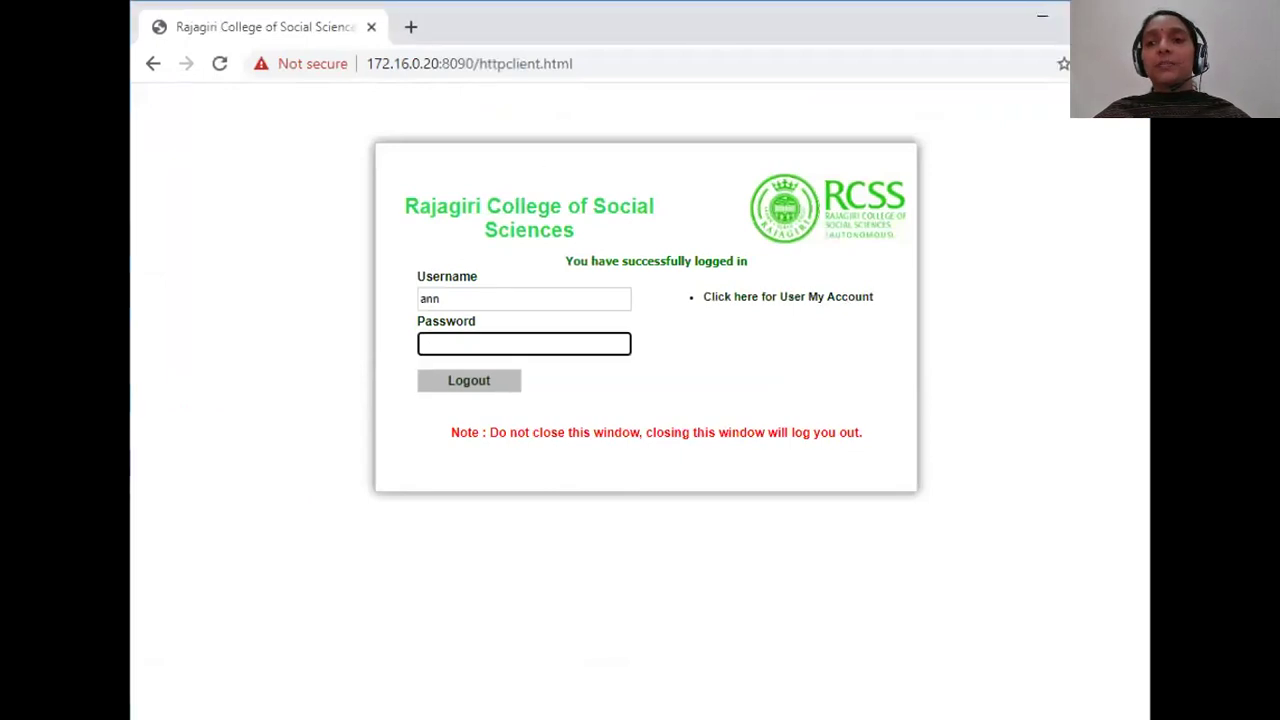
pyautogui.click(1088, 16)
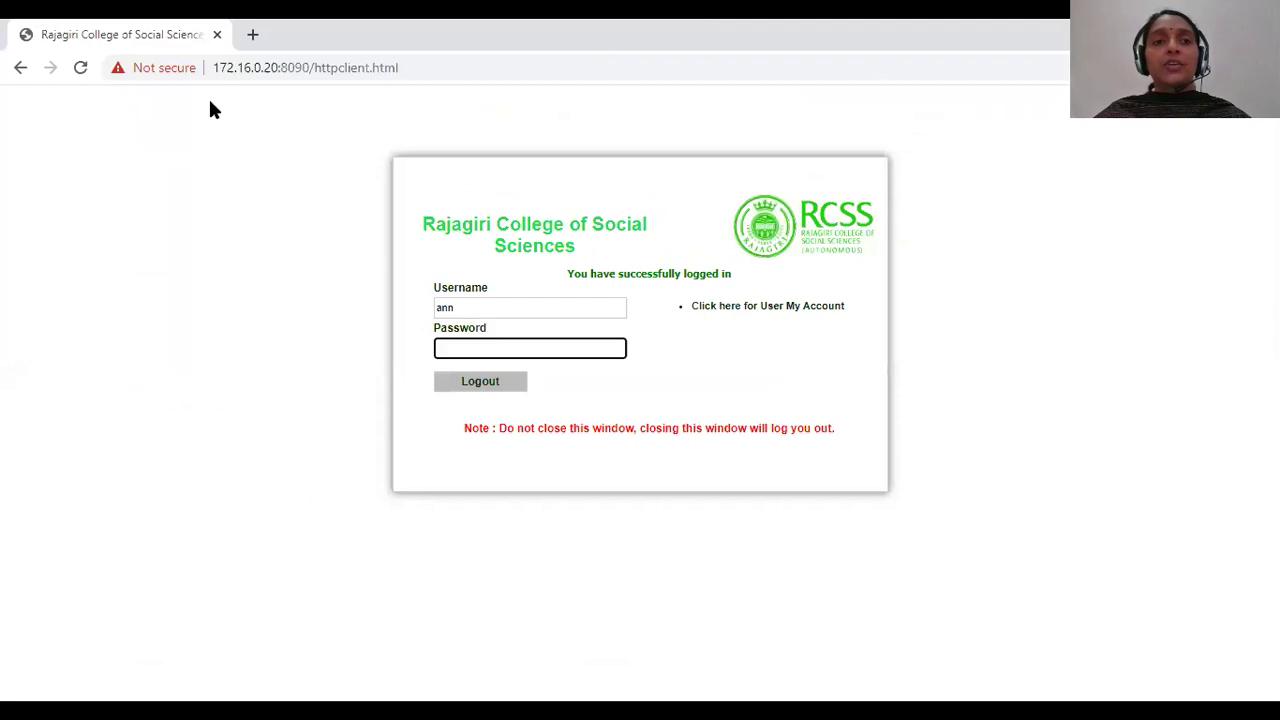
# - Search Google for "jdk 6 windows" in a new tab
pyautogui.click(253, 37)
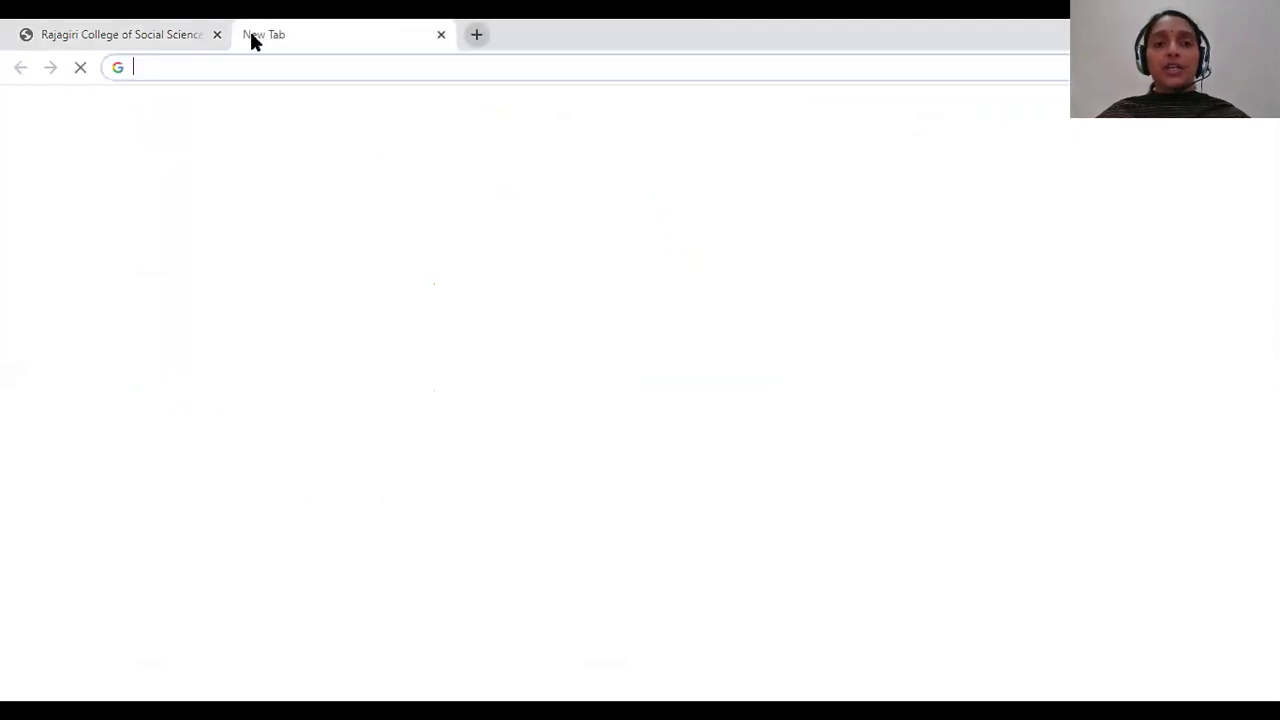
pyautogui.write('jdk')
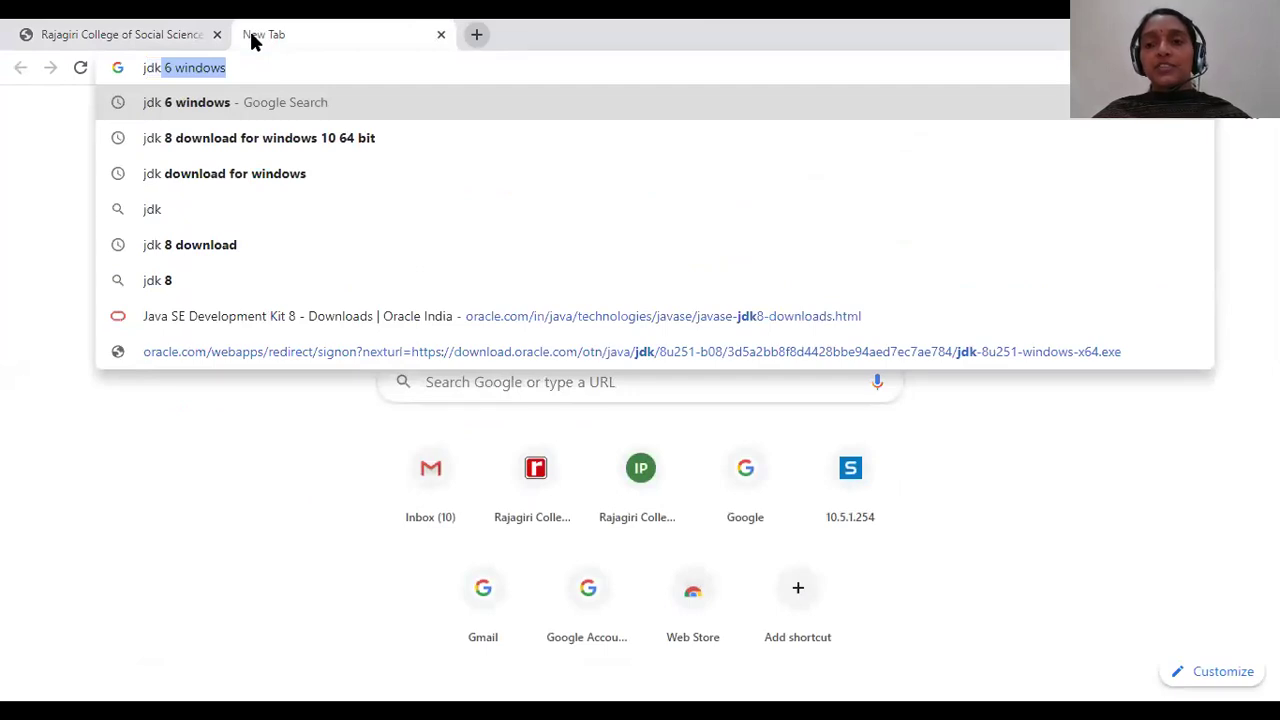
pyautogui.click(245, 108)
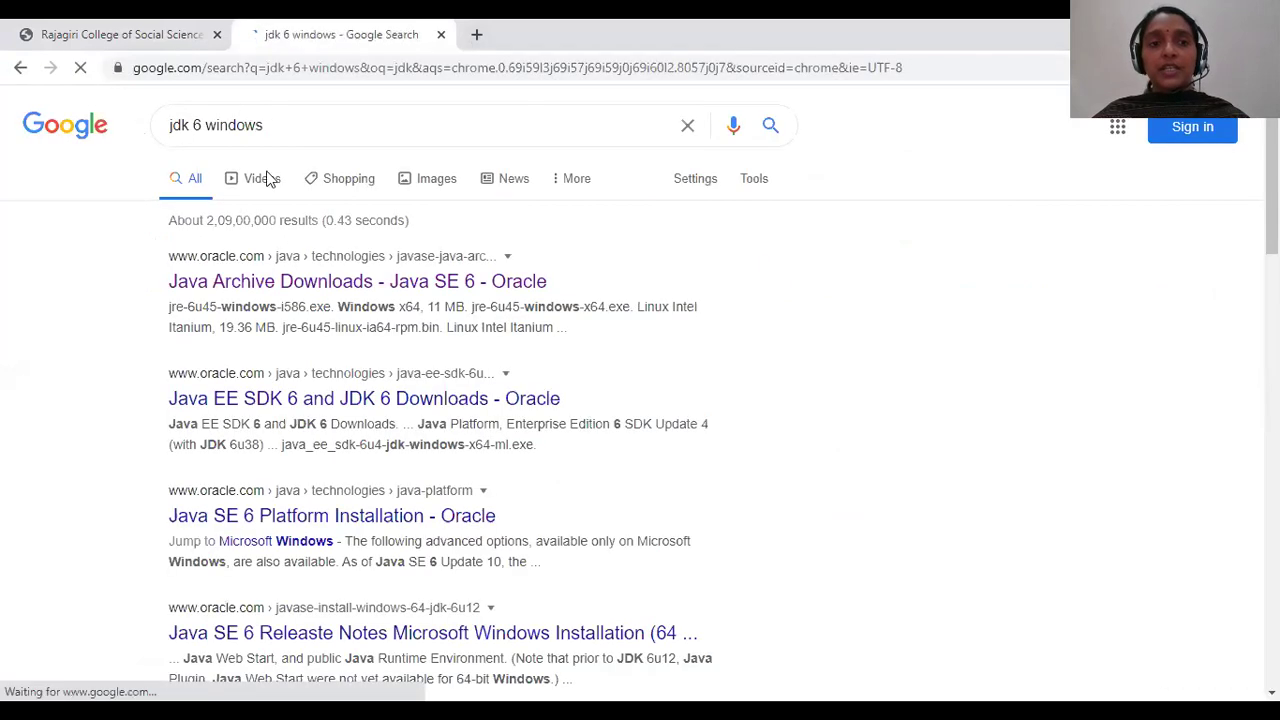
# - Open the Oracle result "Java Archive Downloads - Java SE 6" in a new tab and switch to it
pyautogui.rightClick(281, 286)
pyautogui.click(300, 291)
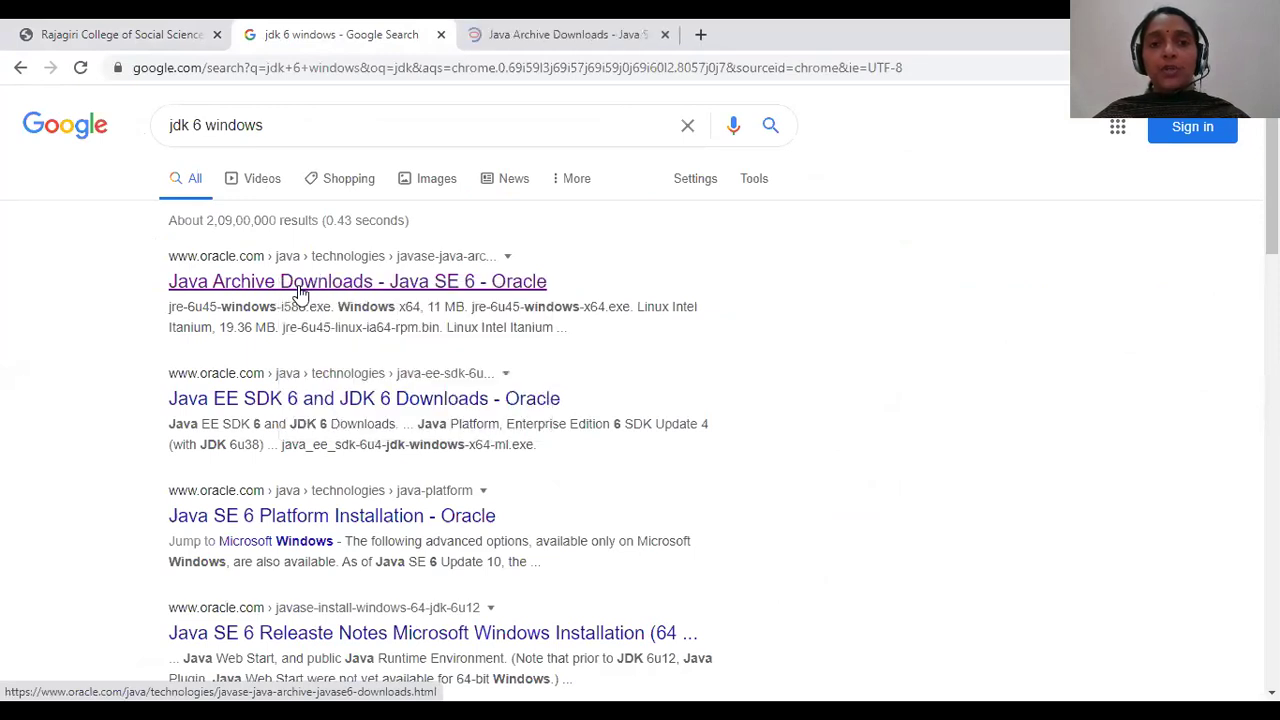
pyautogui.click(512, 36)
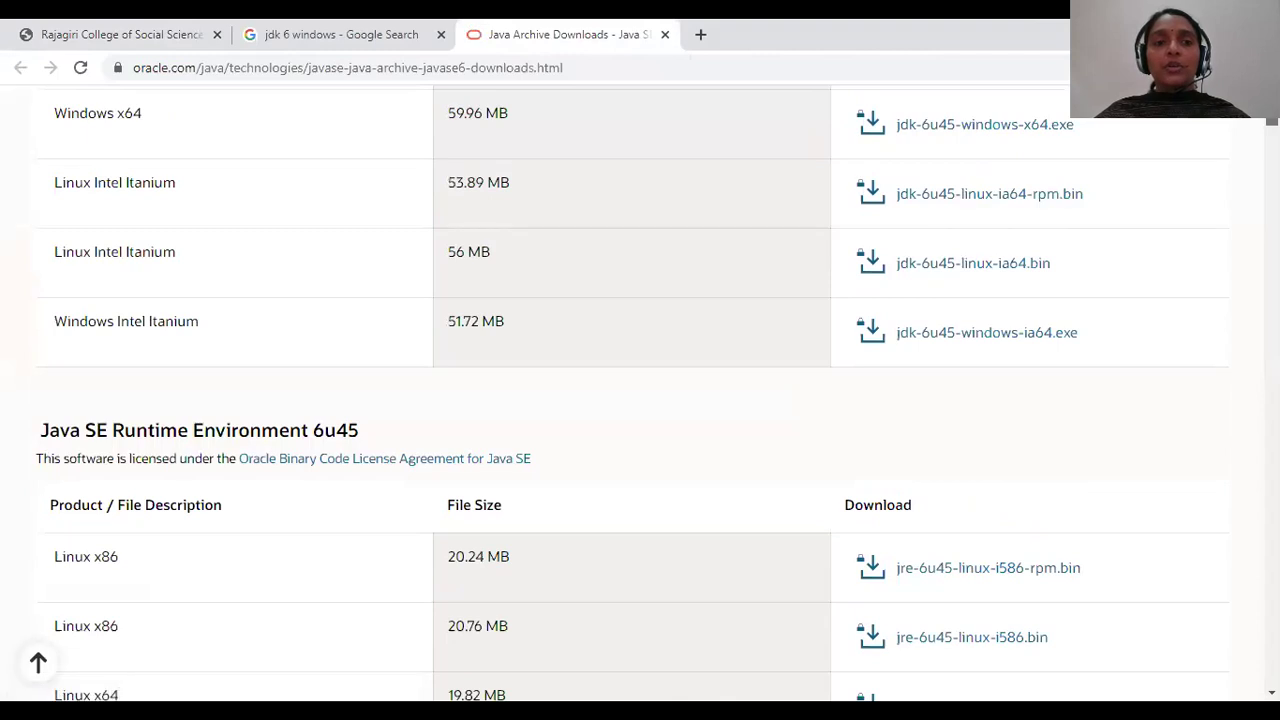
# - Look through the Java SE 6 archive downloads for the Development Kit versions and their Windows installers
pyautogui.scroll(15, 640, 392)
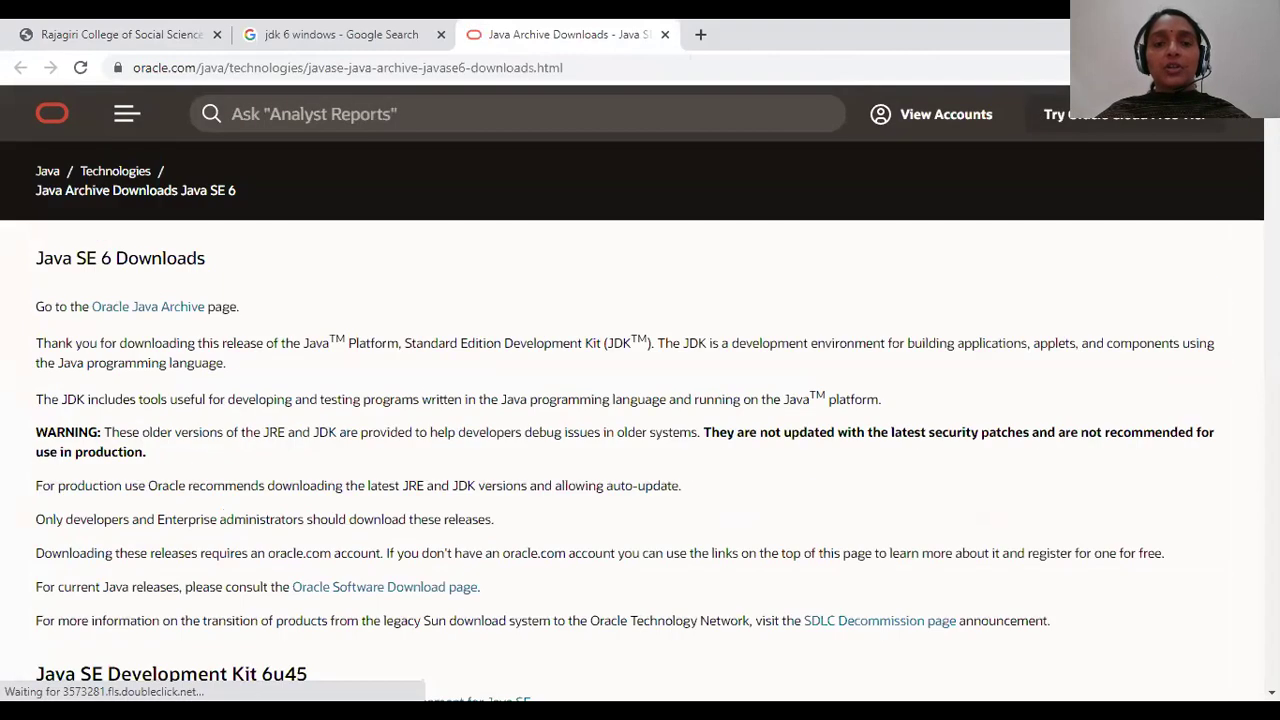
pyautogui.scroll(-15, 640, 392)
pyautogui.scroll(-5, 640, 392)
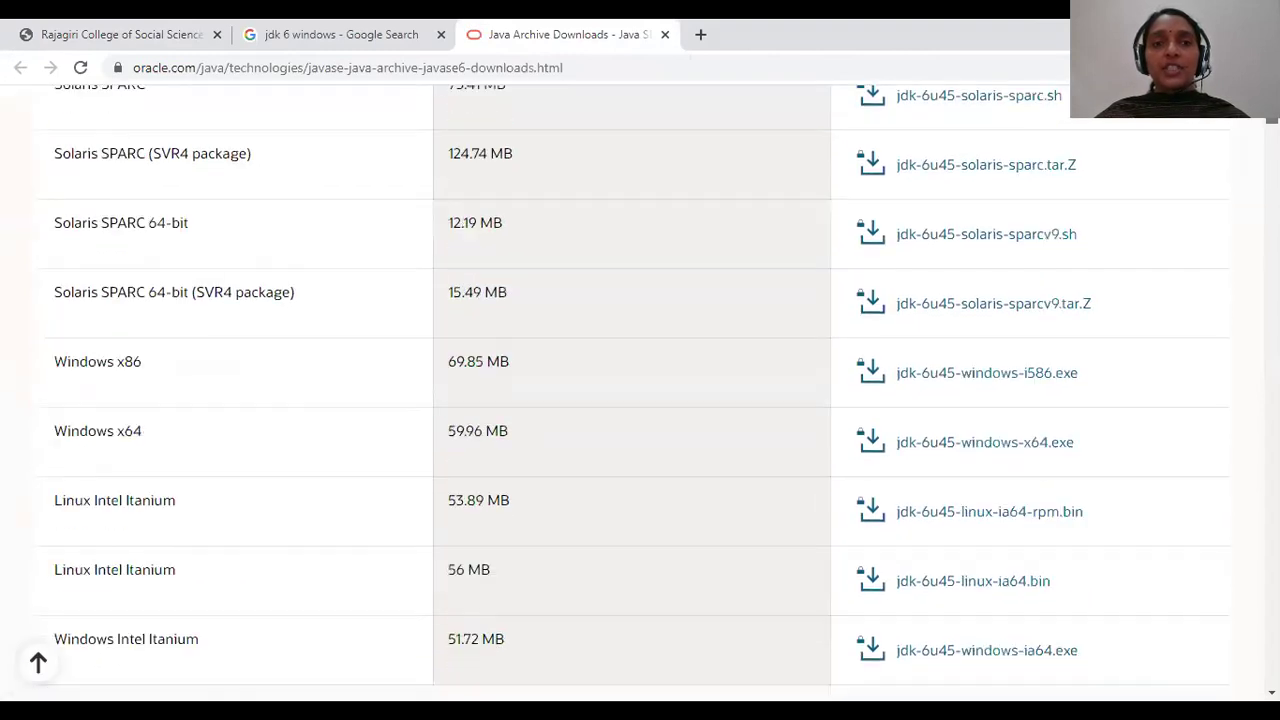
pyautogui.scroll(-2, 640, 392)
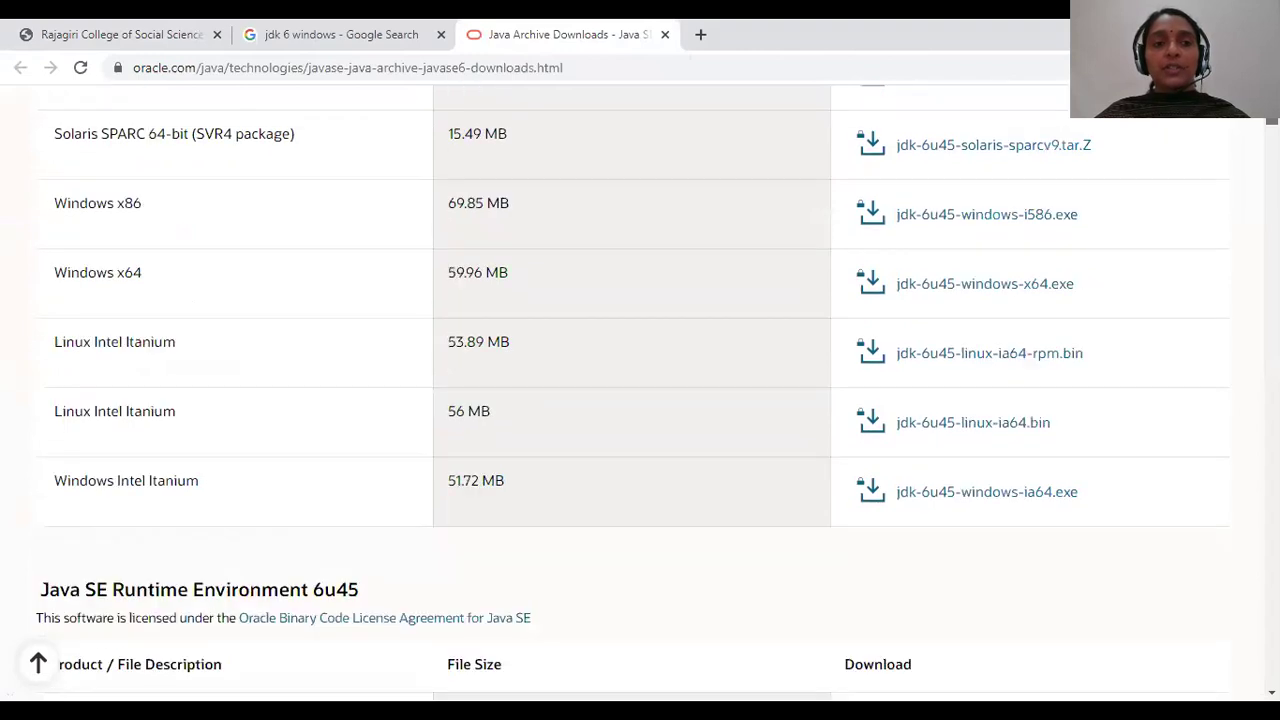
pyautogui.scroll(5, 640, 392)
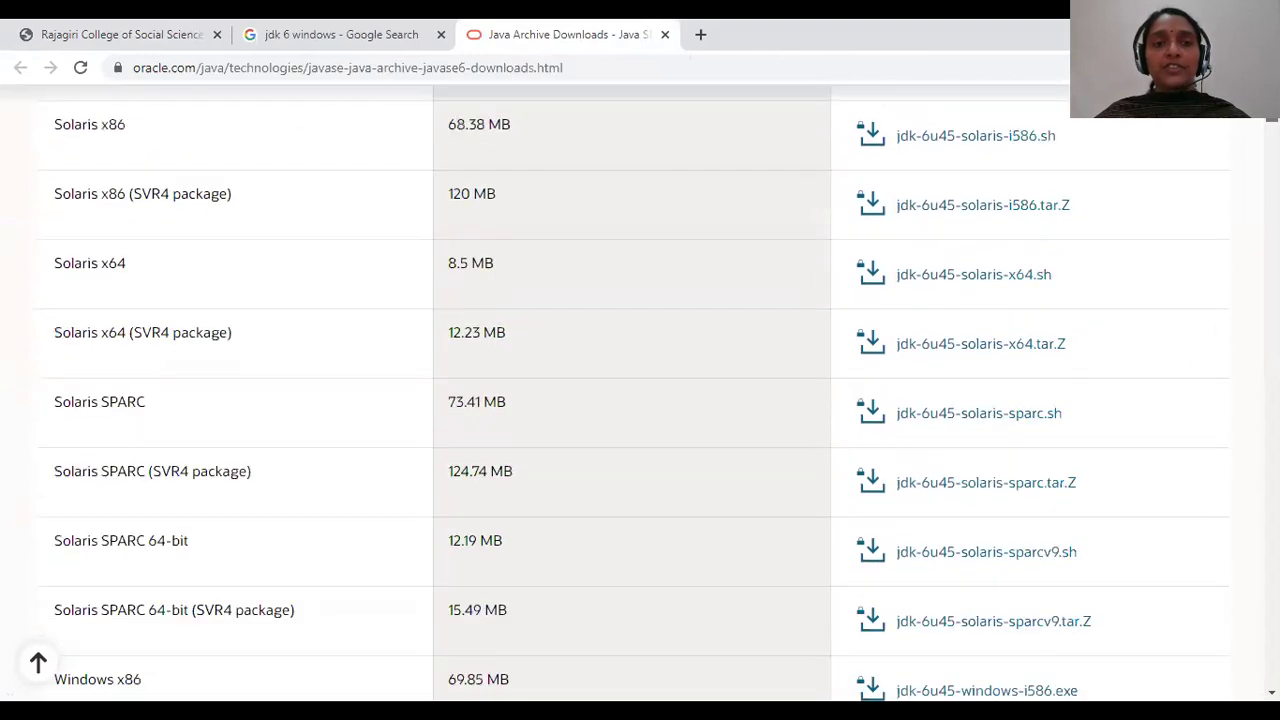
pyautogui.scroll(3, 640, 392)
pyautogui.scroll(2, 640, 392)
pyautogui.scroll(-12, 640, 392)
pyautogui.scroll(-10, 640, 392)
pyautogui.scroll(3, 640, 392)
pyautogui.scroll(-15, 640, 392)
pyautogui.scroll(-8, 640, 392)
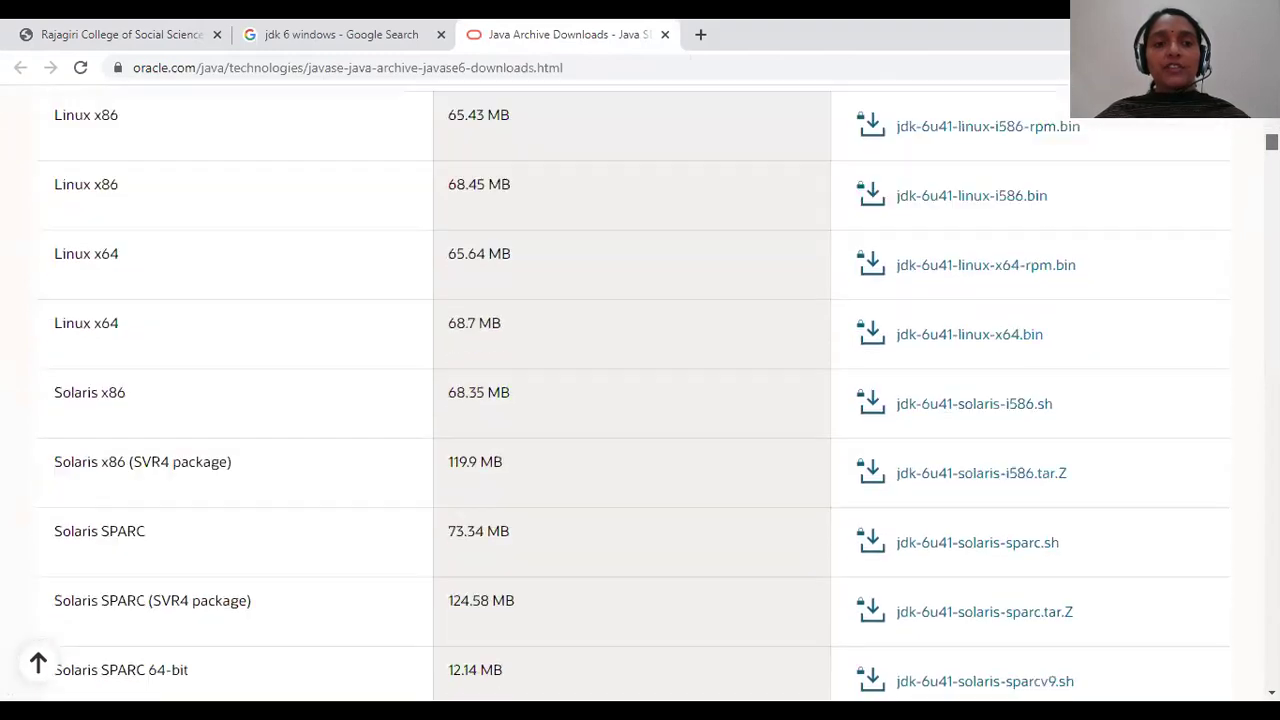
pyautogui.scroll(-10, 640, 392)
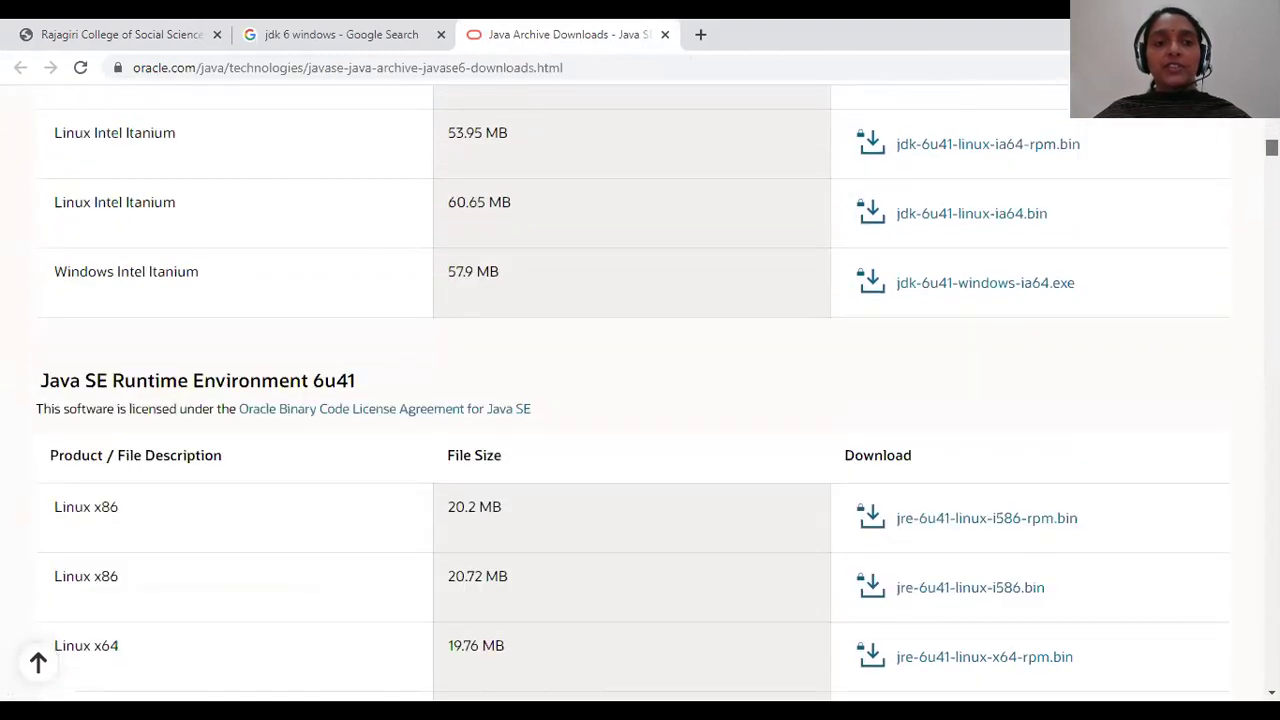
pyautogui.scroll(-10, 640, 392)
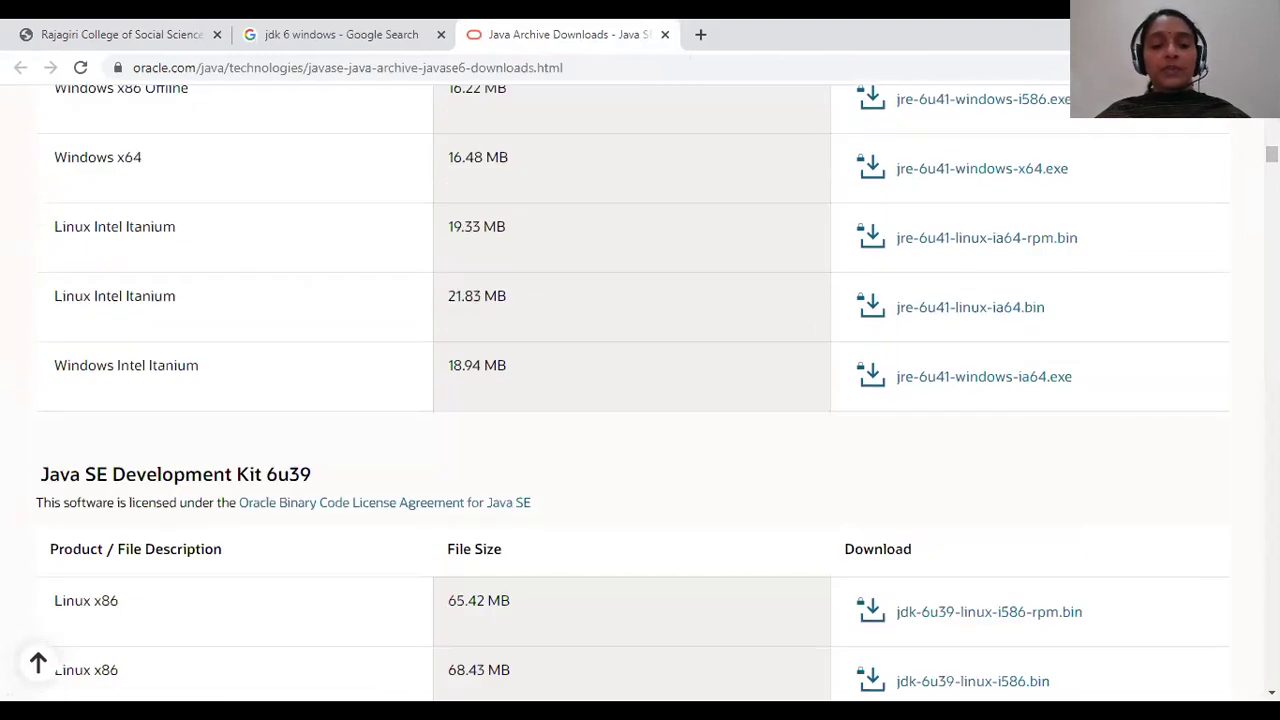
# - Search within the downloads page for "6u1-w"
pyautogui.hotkey('ctrl', 'f')
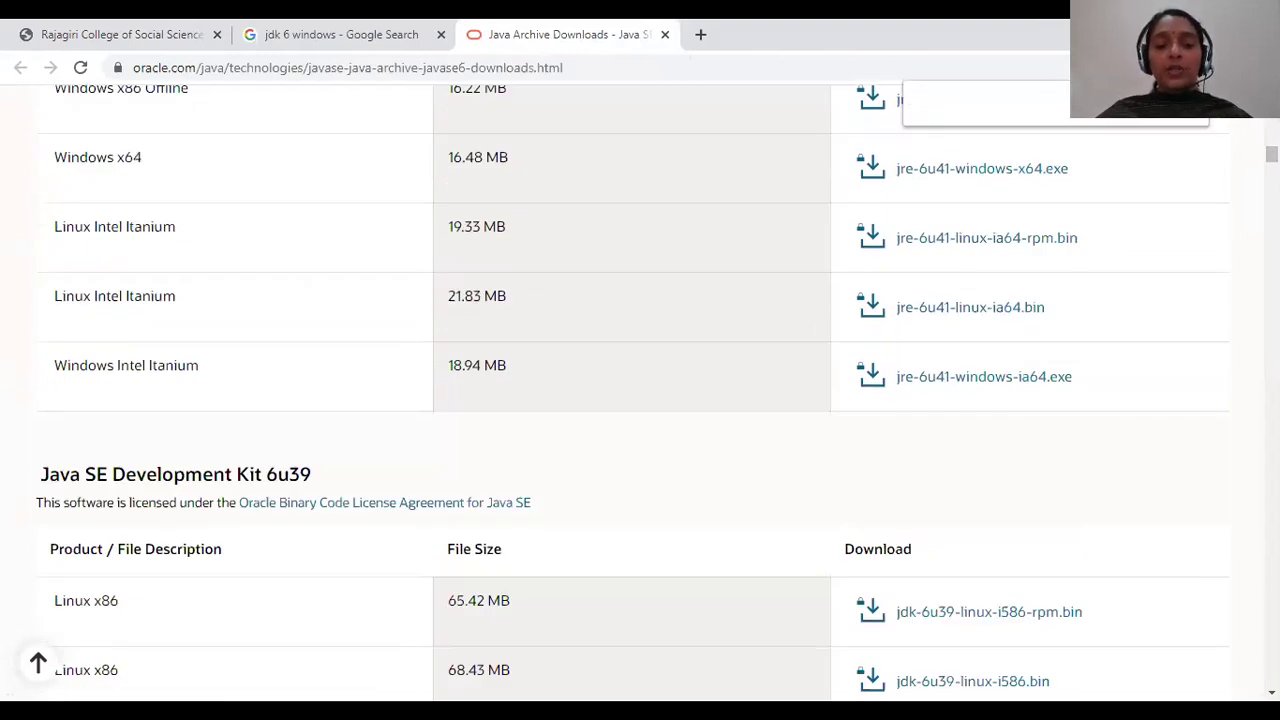
pyautogui.write('6u')
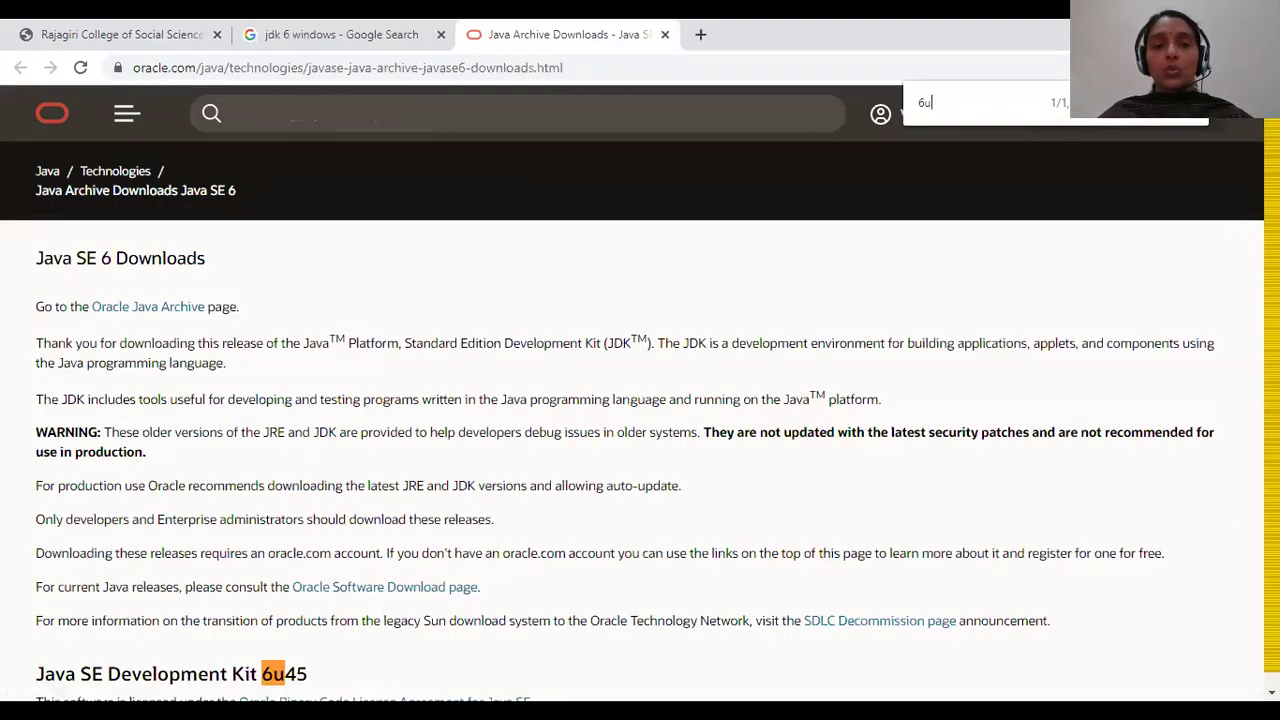
pyautogui.write('1')
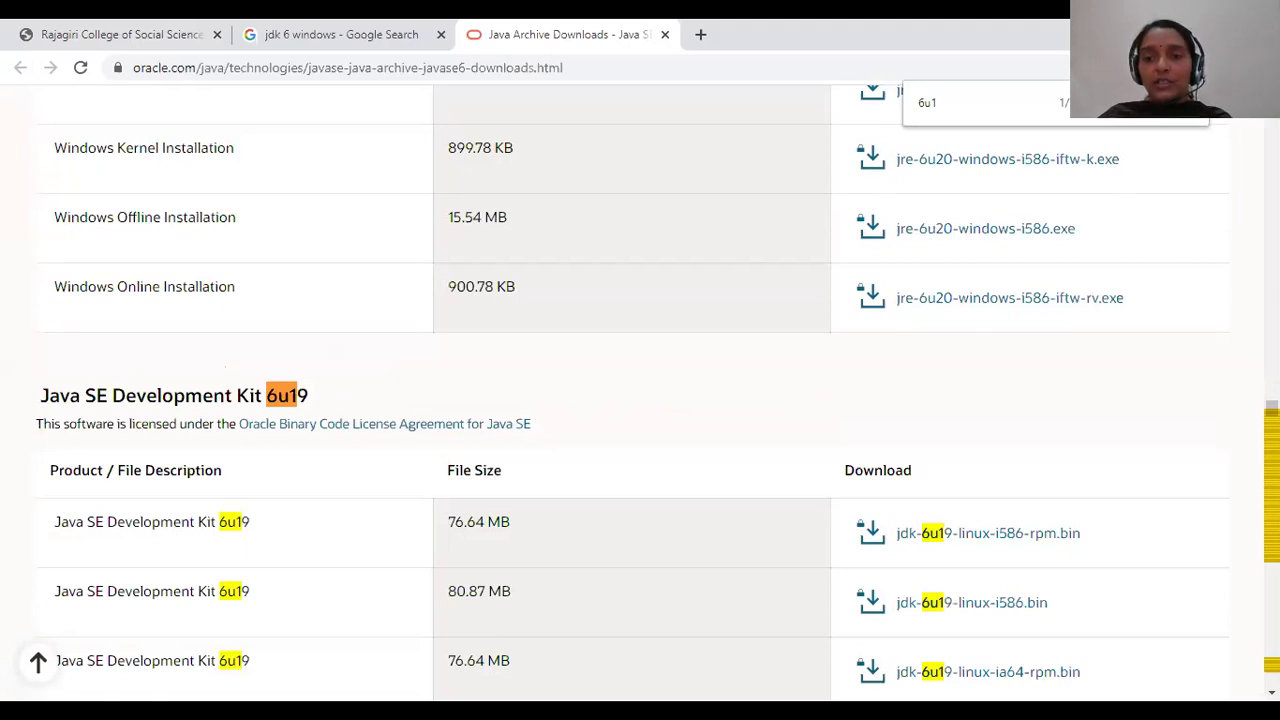
pyautogui.write('-w')
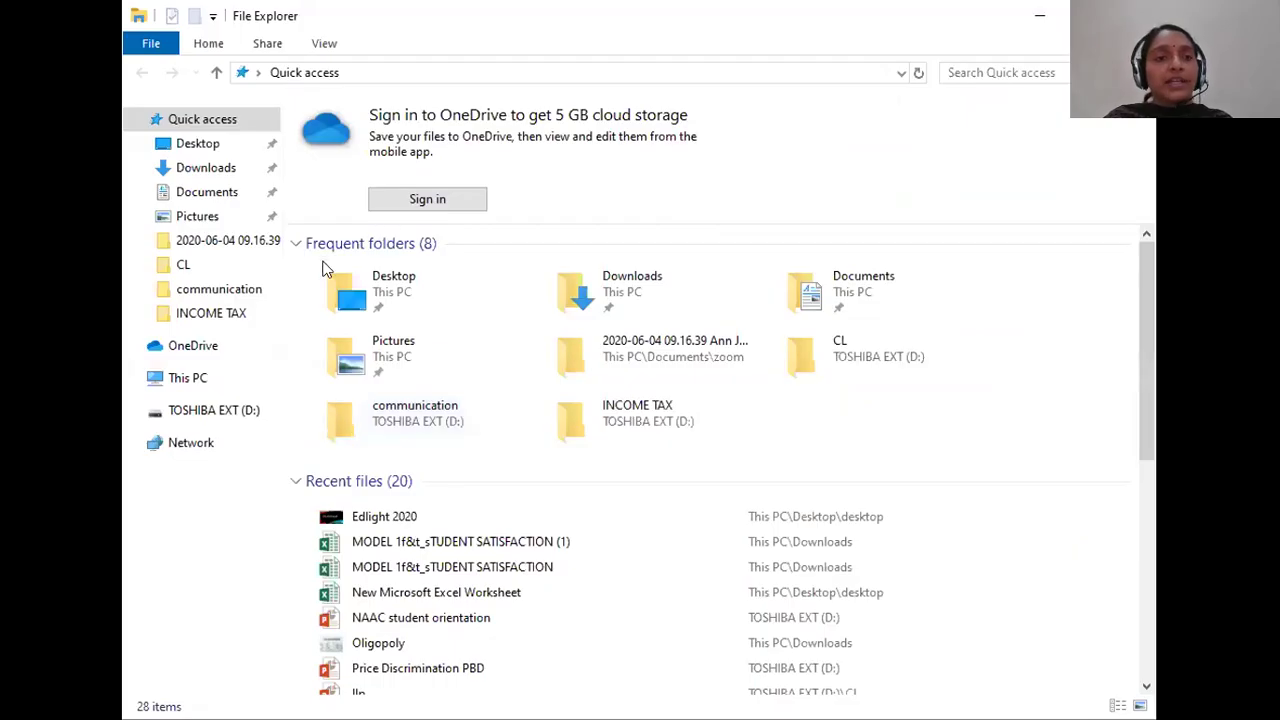
# - Copy the JDK 6.0 folder from the TOSHIBA EXT (D:) drive to Local Disk (E:)
pyautogui.click(197, 418)
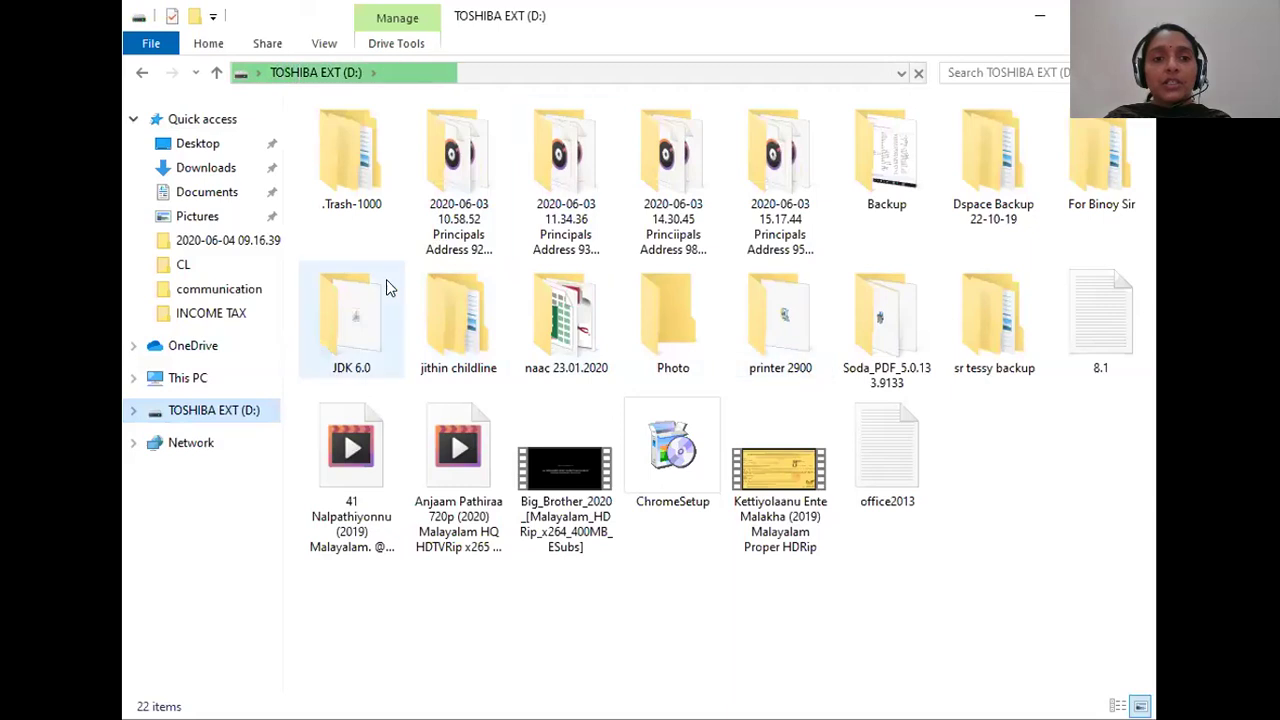
pyautogui.doubleClick(352, 320)
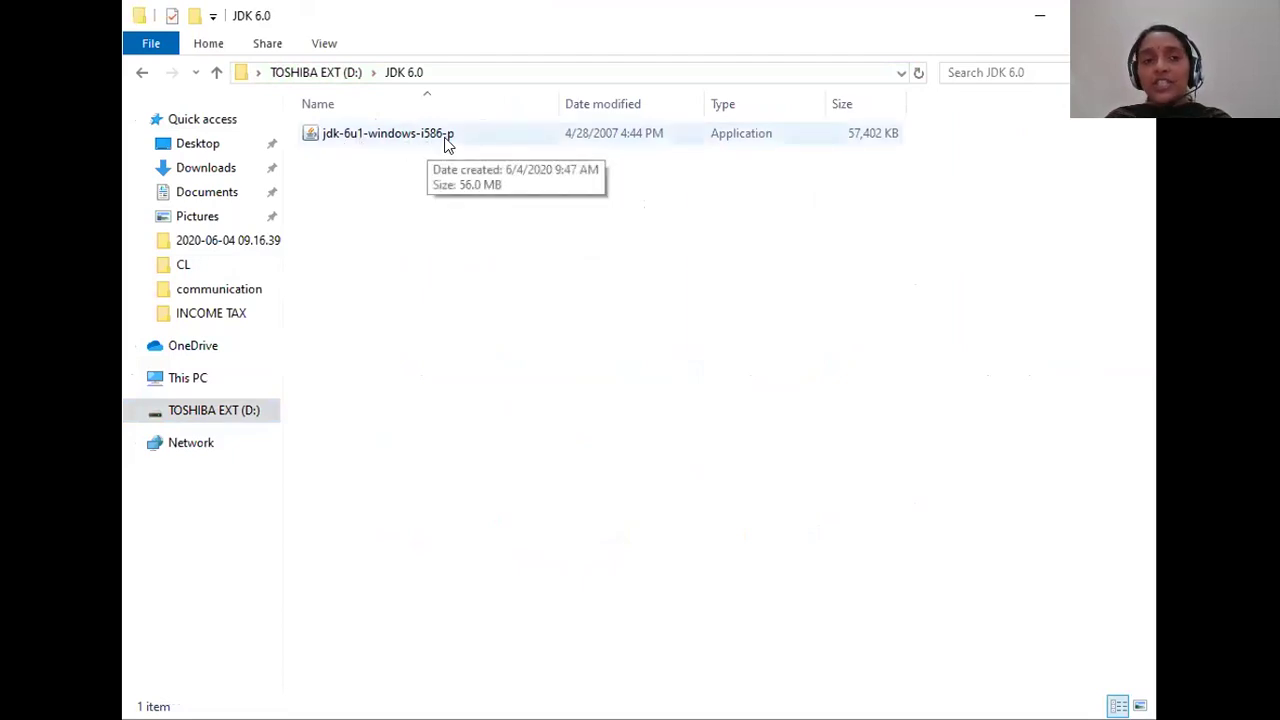
pyautogui.click(218, 76)
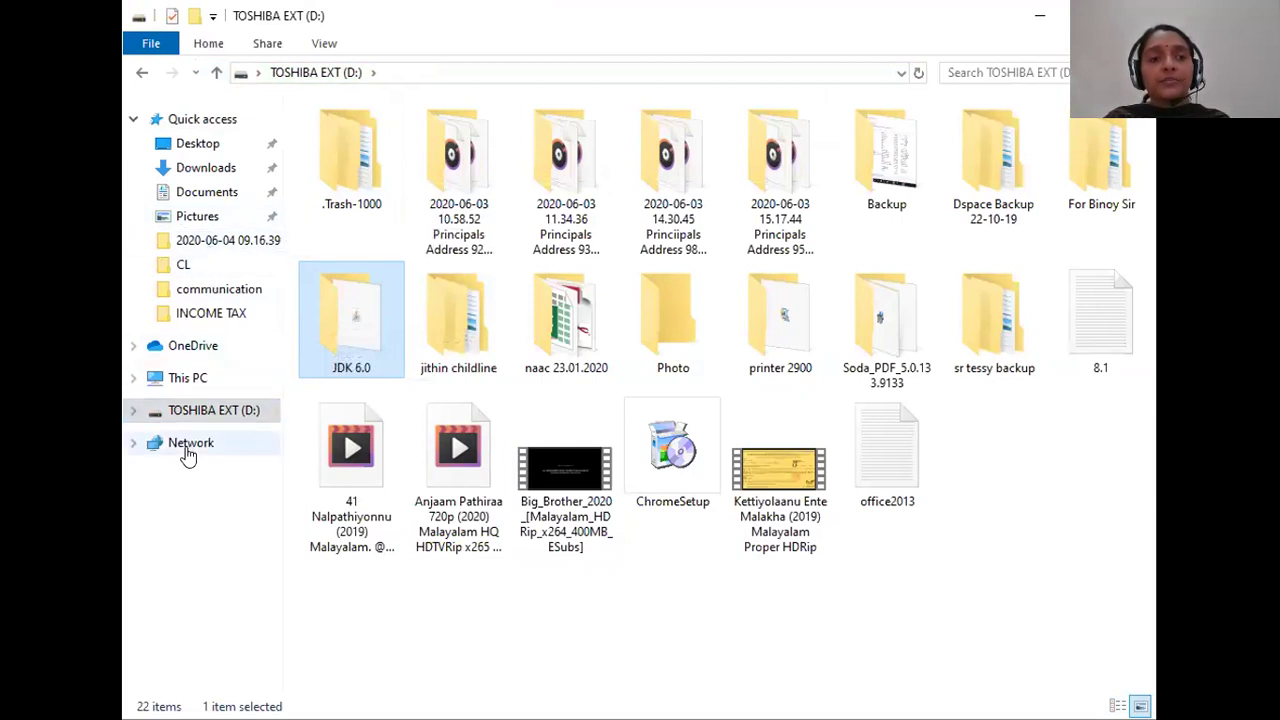
pyautogui.click(197, 381)
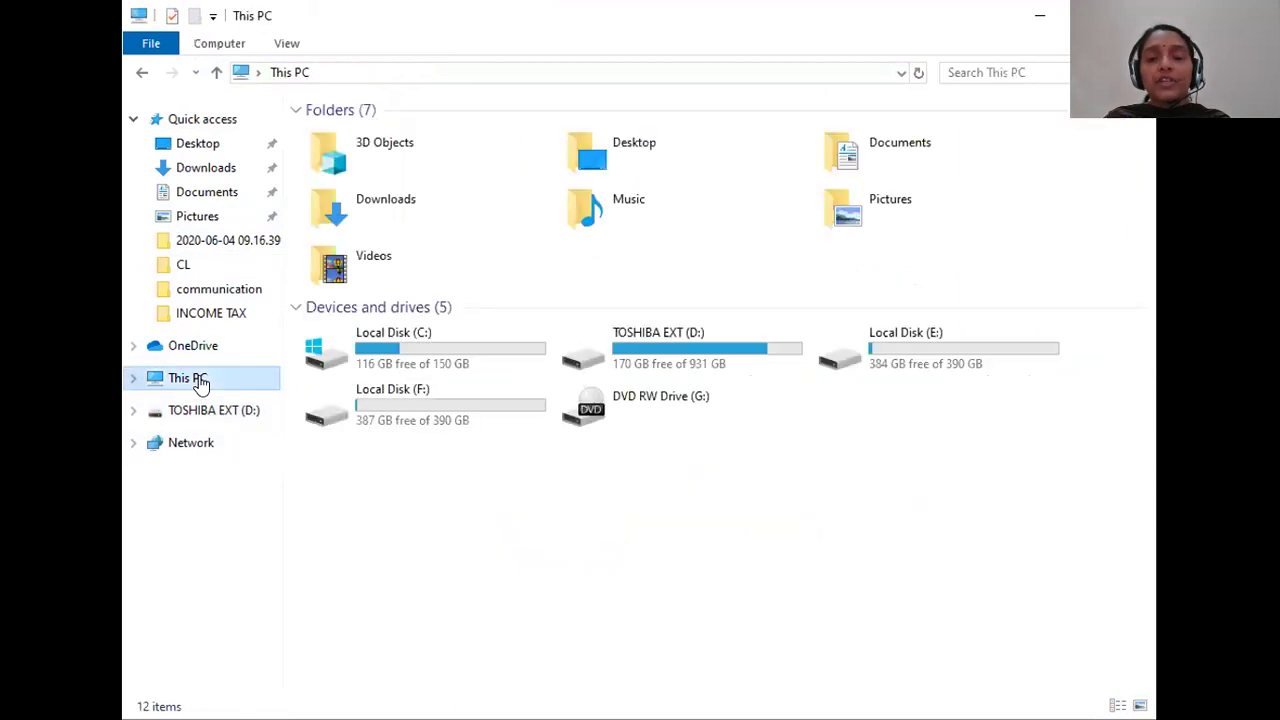
pyautogui.click(902, 347)
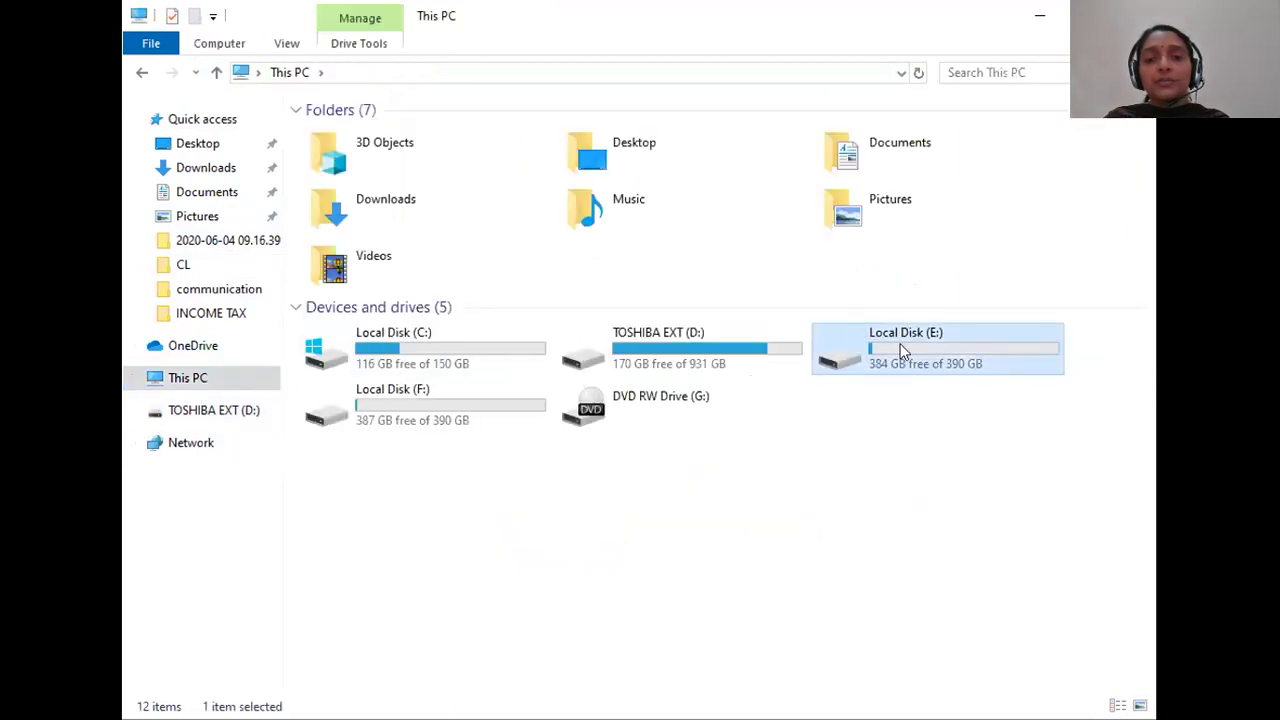
pyautogui.doubleClick(902, 350)
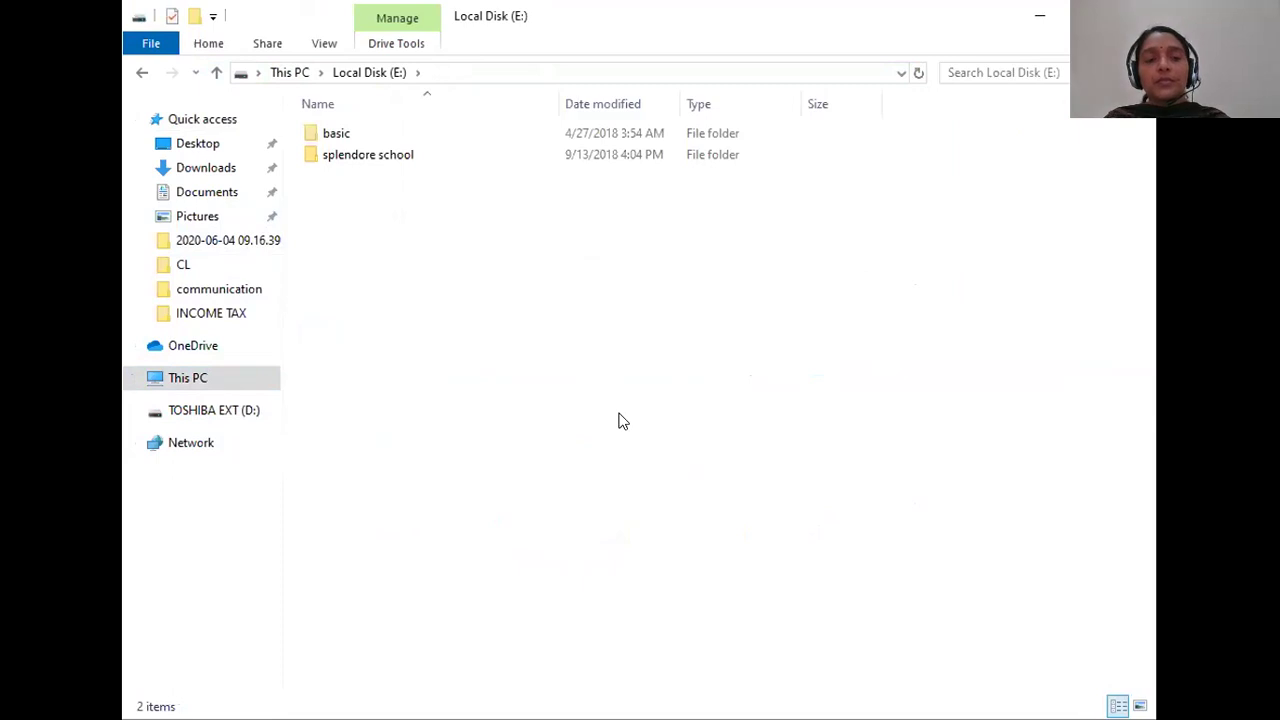
pyautogui.hotkey('ctrl', 'v')
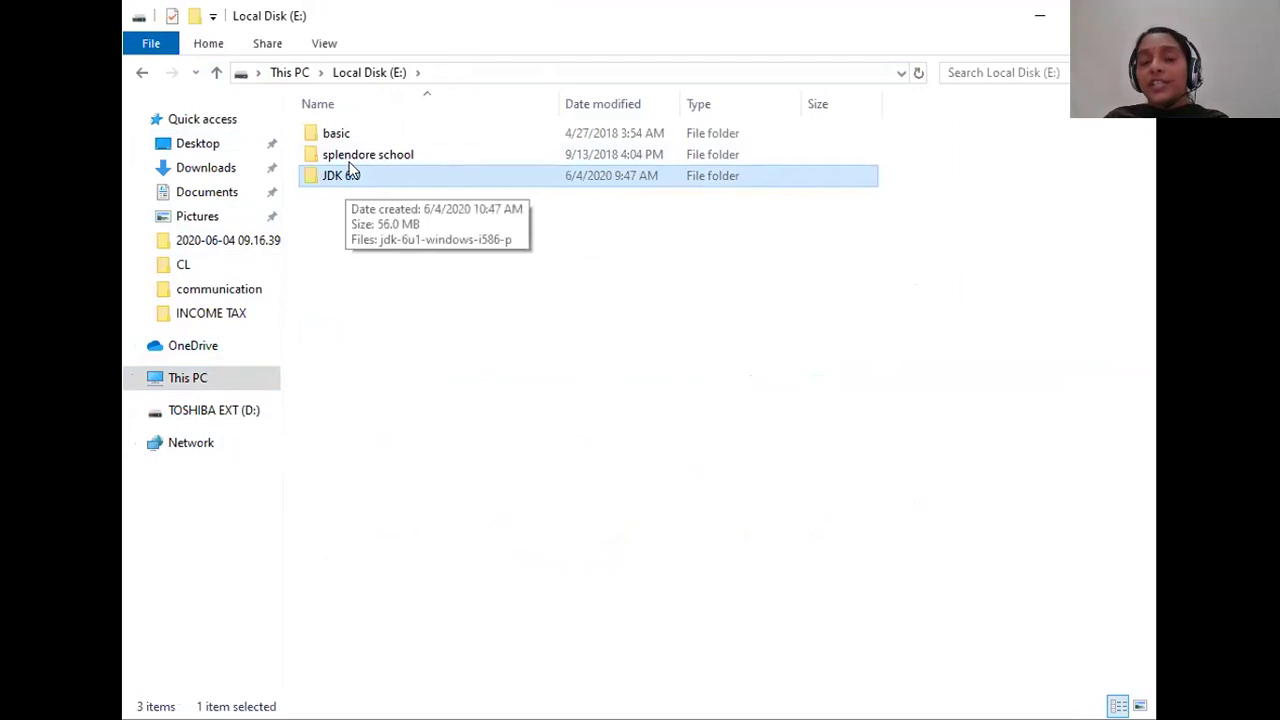
# - Run the jdk-6u1-windows-i586-p installer from the JDK 6.0 folder on Local Disk (E:)
pyautogui.moveTo(348, 164)
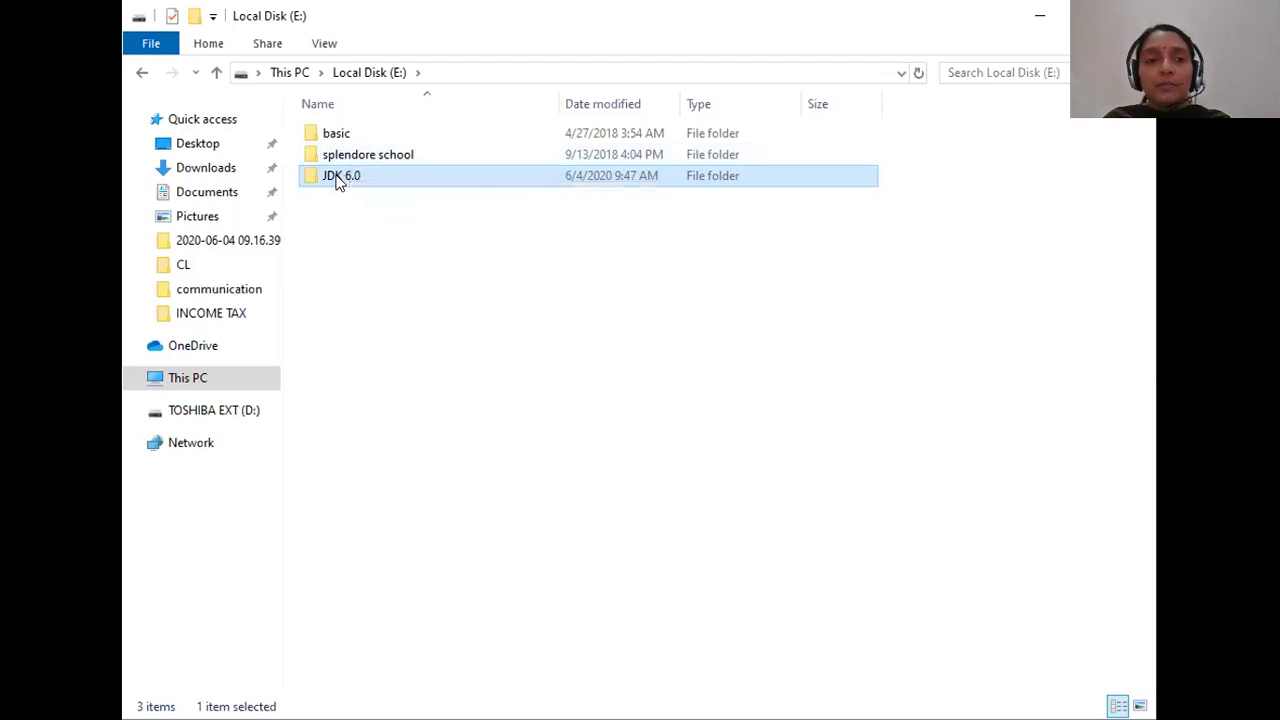
pyautogui.doubleClick(338, 178)
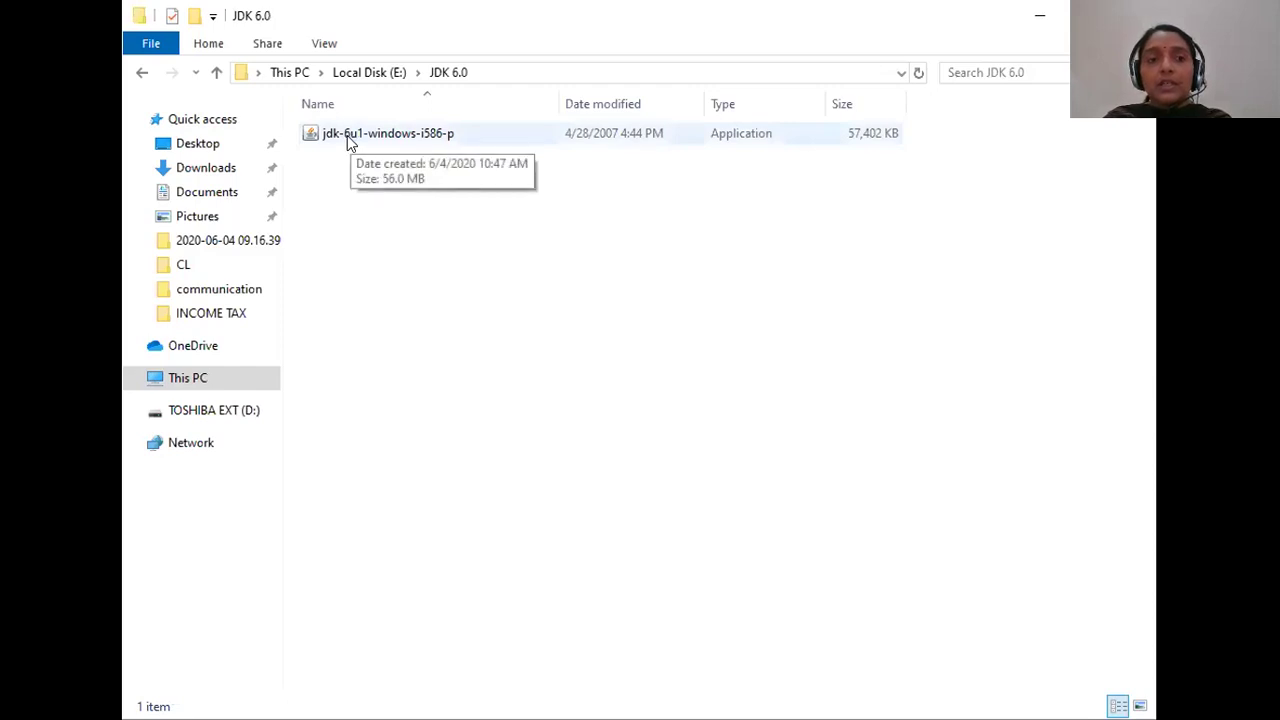
pyautogui.click(350, 143)
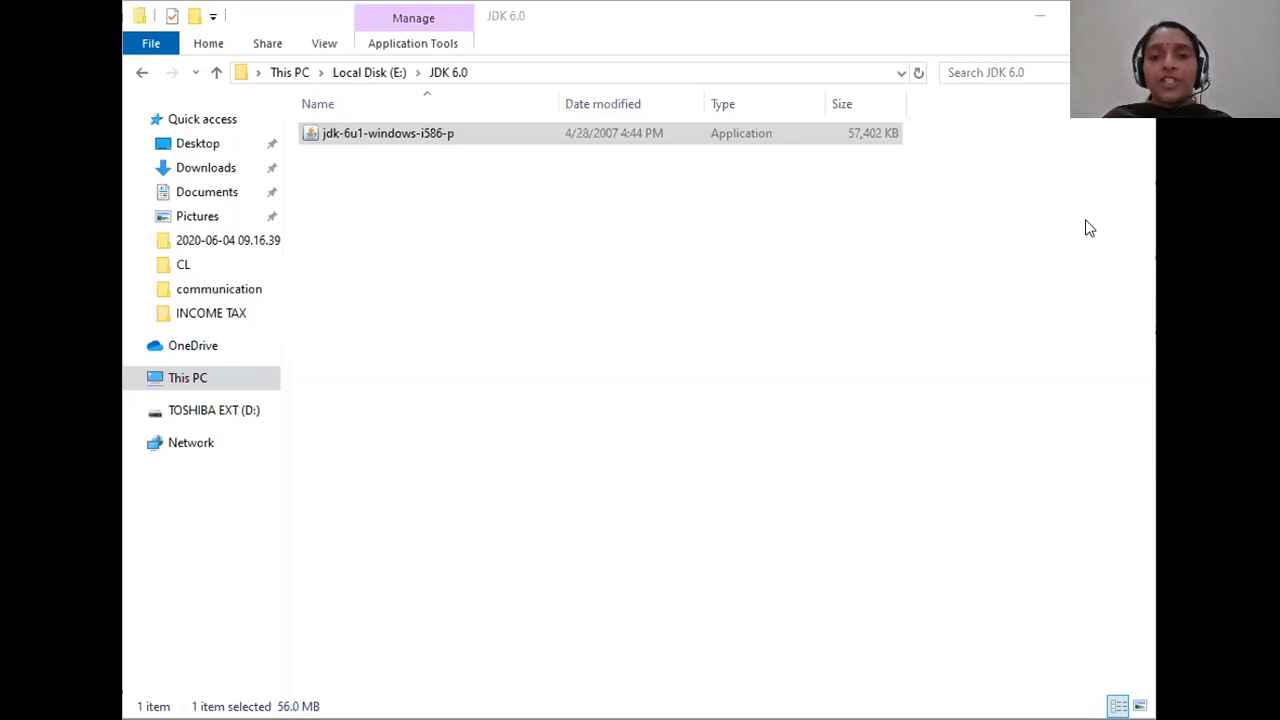
pyautogui.click(425, 337)
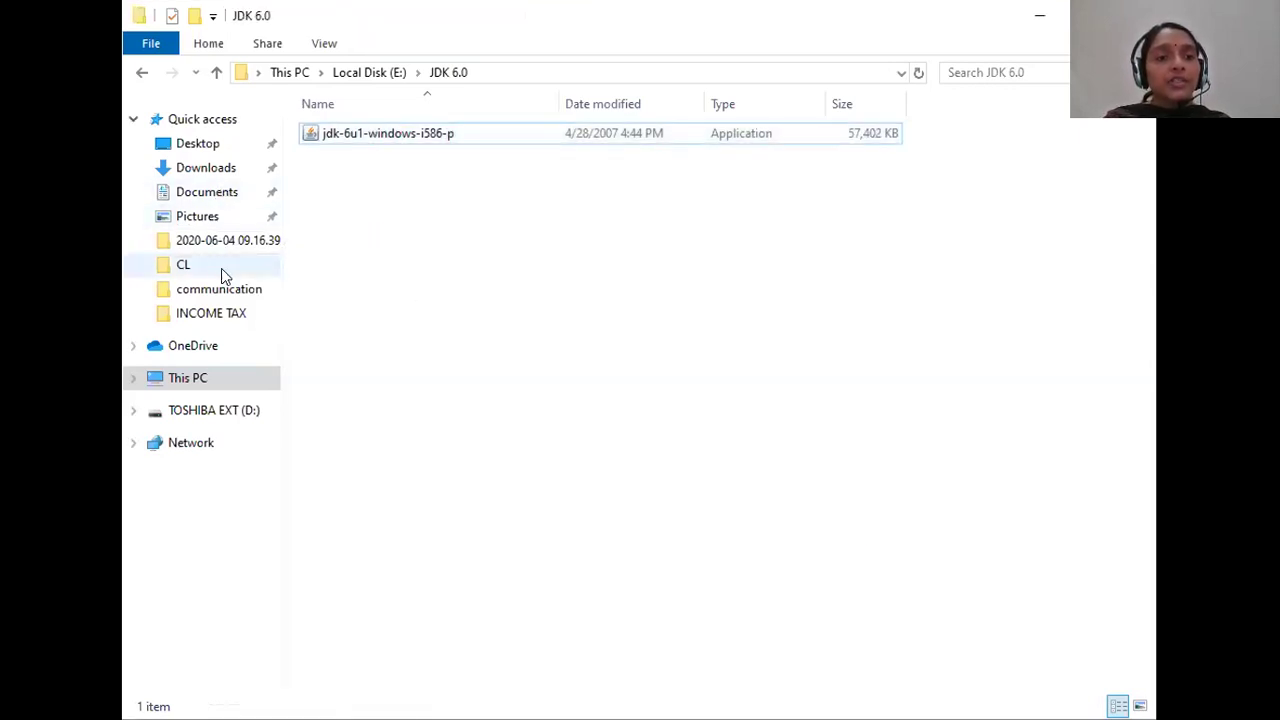
# - Open the installed JDK's bin folder at C:\Program Files (x86)\Java\jdk1.6.0_01\bin
pyautogui.click(186, 382)
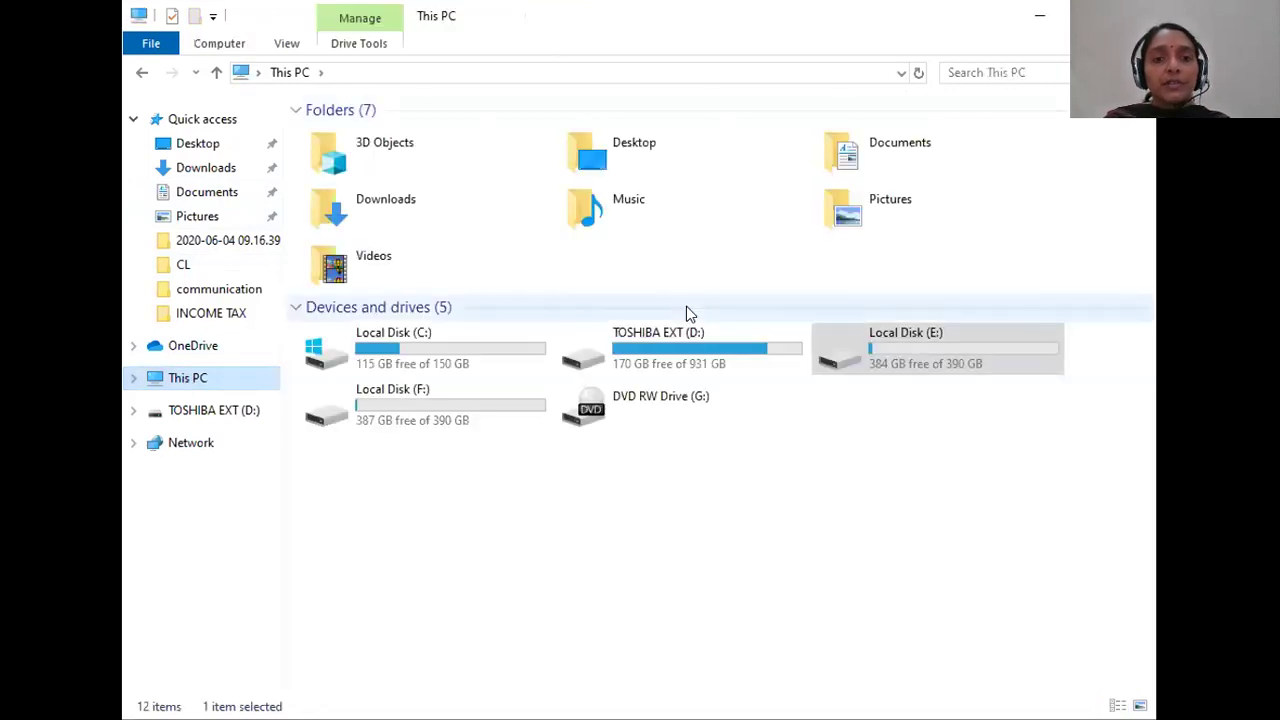
pyautogui.doubleClick(435, 348)
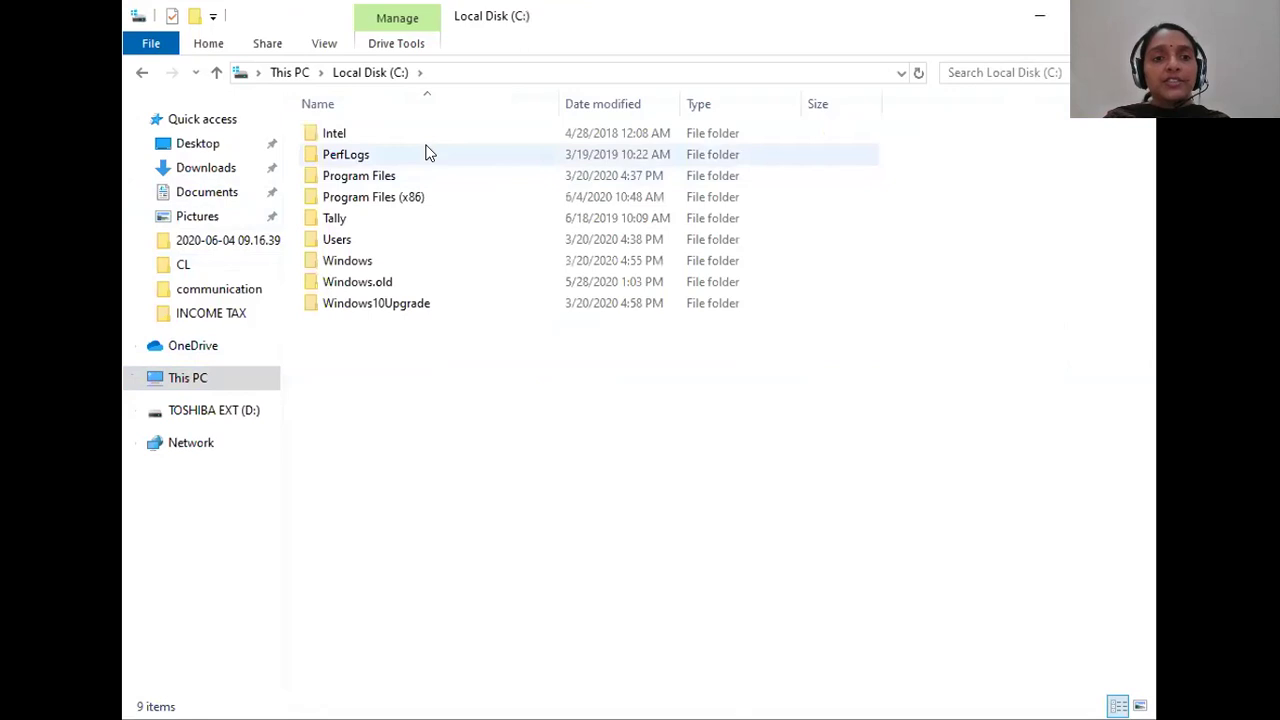
pyautogui.doubleClick(403, 195)
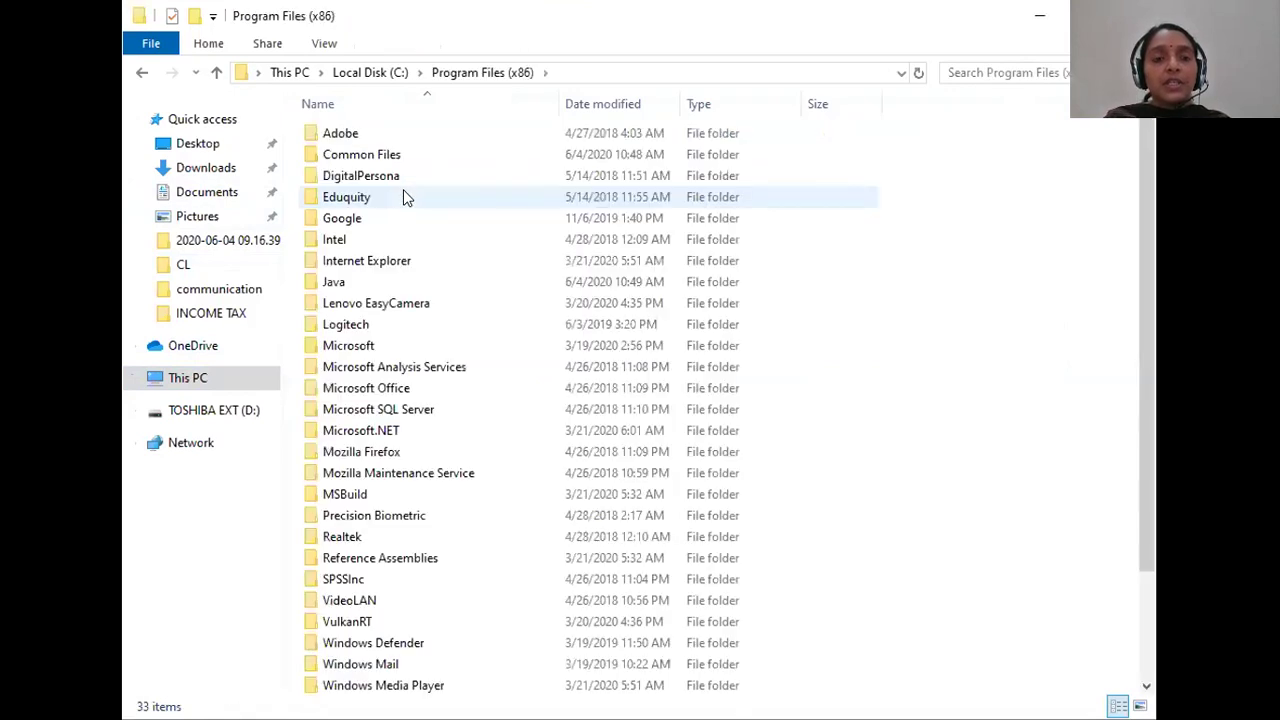
pyautogui.click(352, 287)
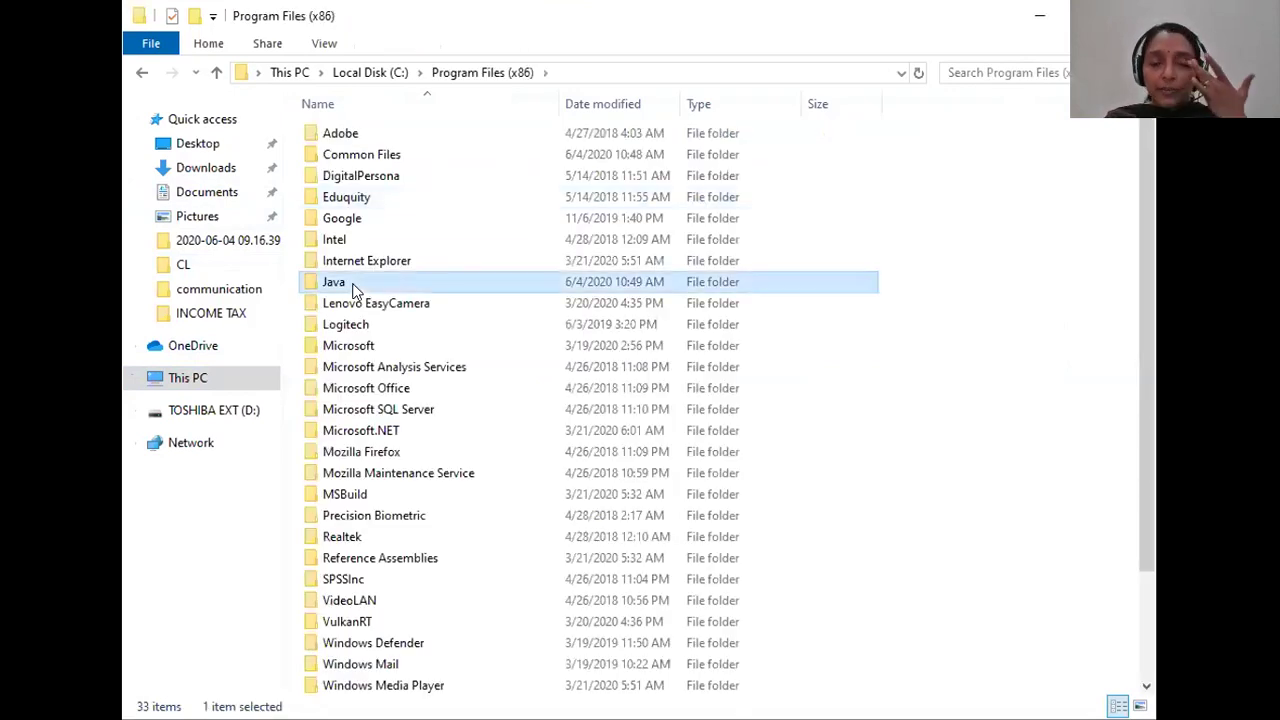
pyautogui.doubleClick(352, 287)
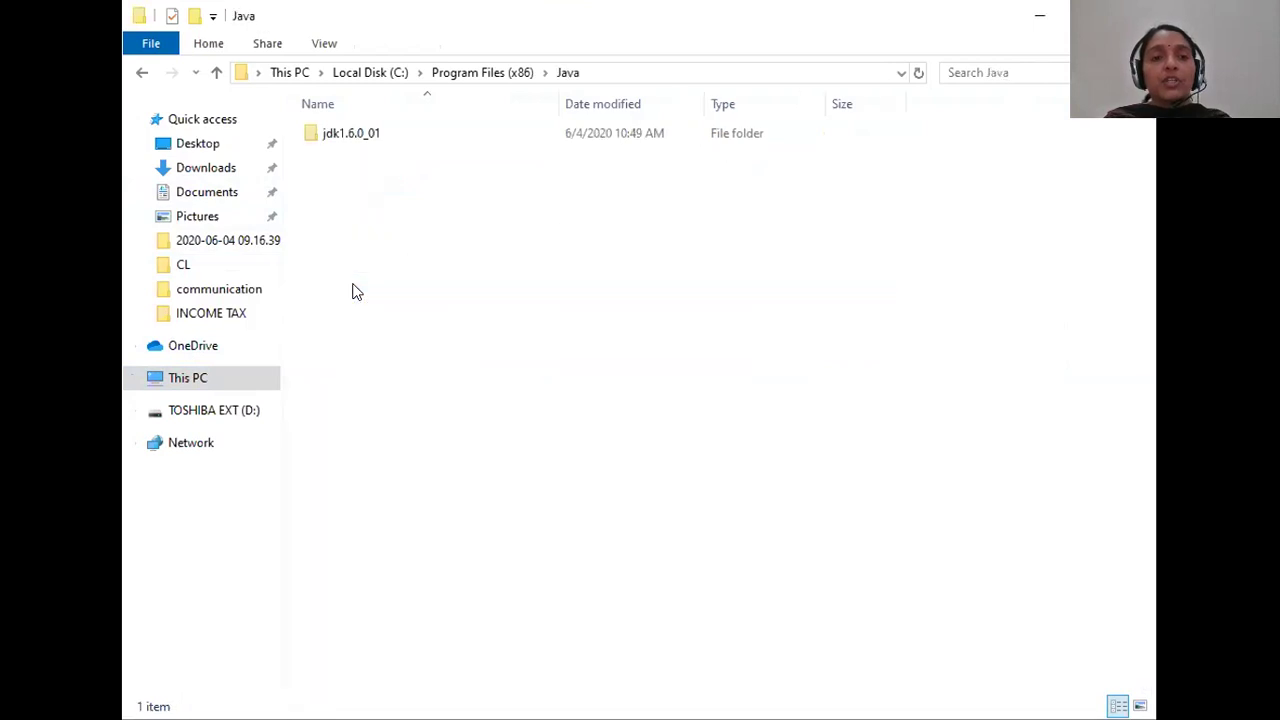
pyautogui.doubleClick(347, 137)
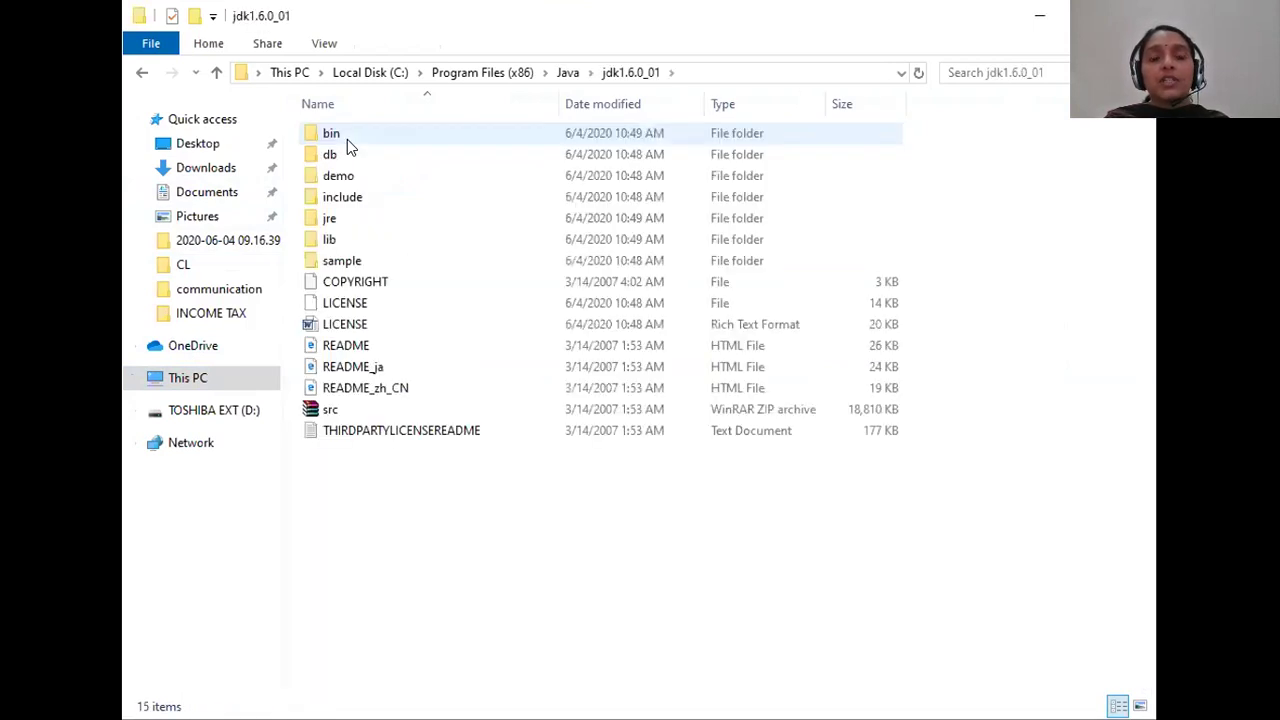
pyautogui.doubleClick(338, 143)
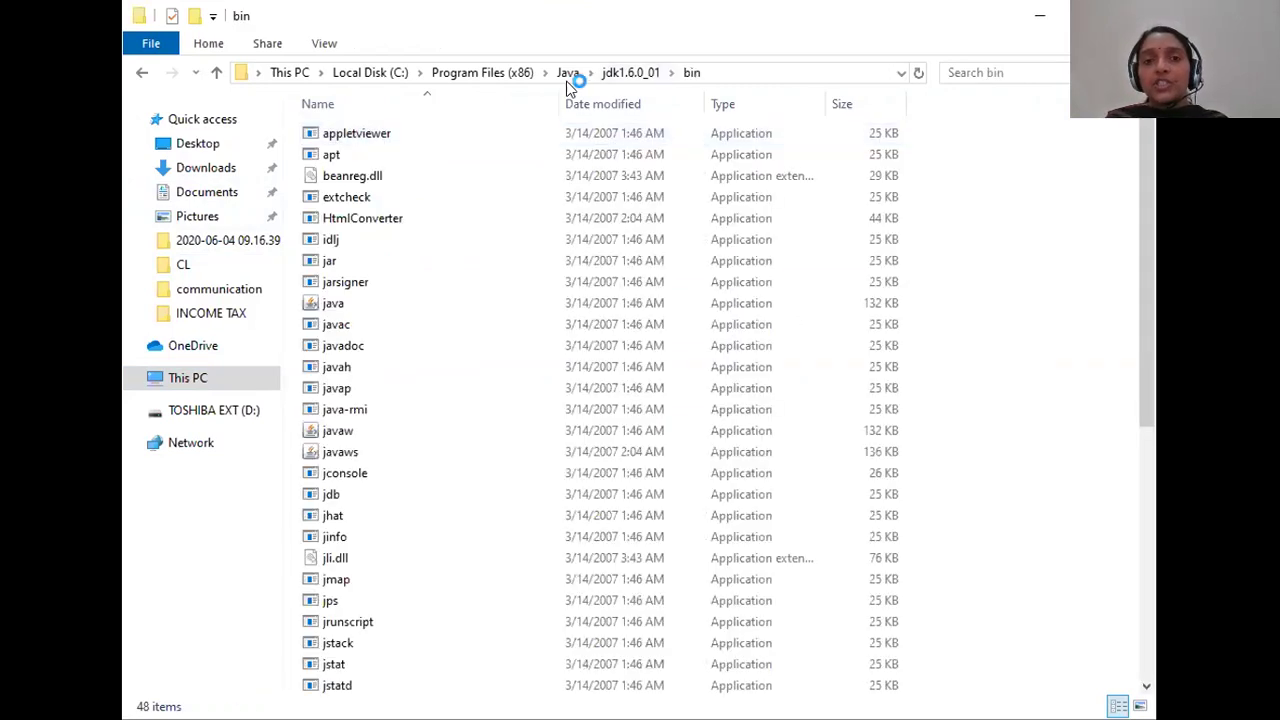
# - Copy the full path of the JDK bin folder and minimize the folder window
pyautogui.click(740, 73)
pyautogui.hotkey('ctrl', 'c')
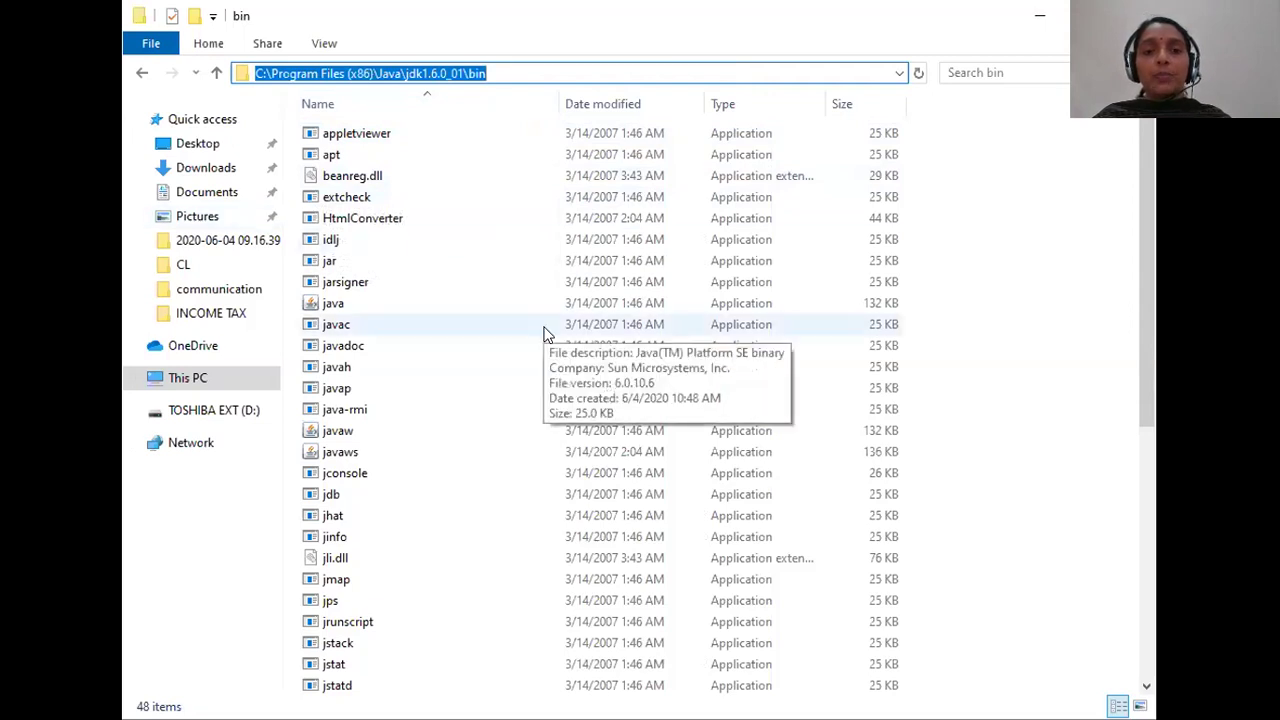
pyautogui.click(1037, 20)
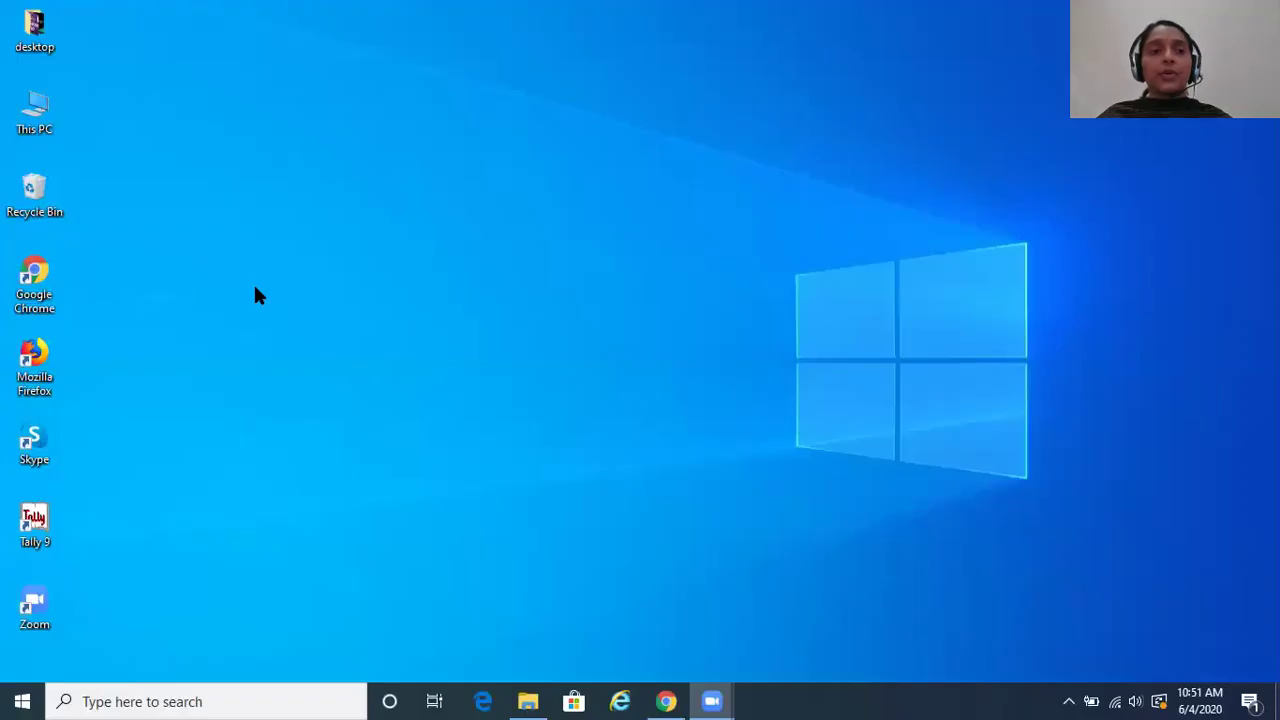
# - Open the Environment Variables dialog through This PC's properties and the advanced system settings
pyautogui.rightClick(40, 126)
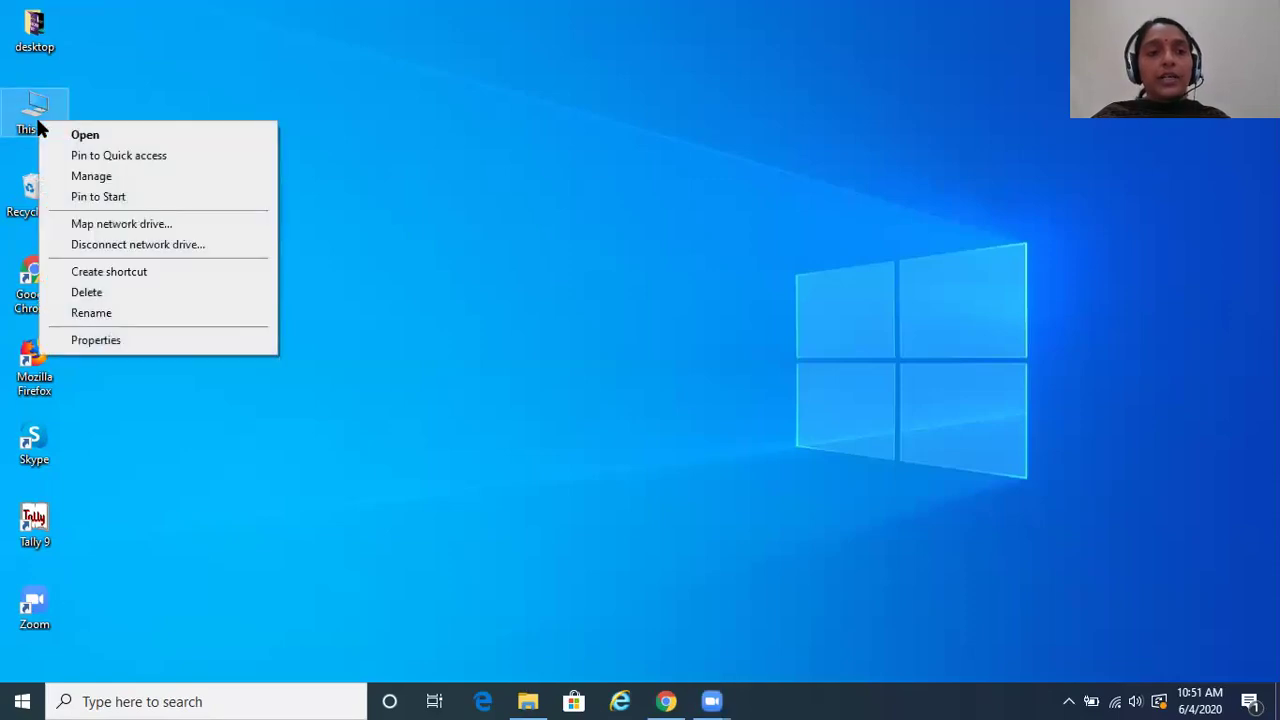
pyautogui.click(96, 340)
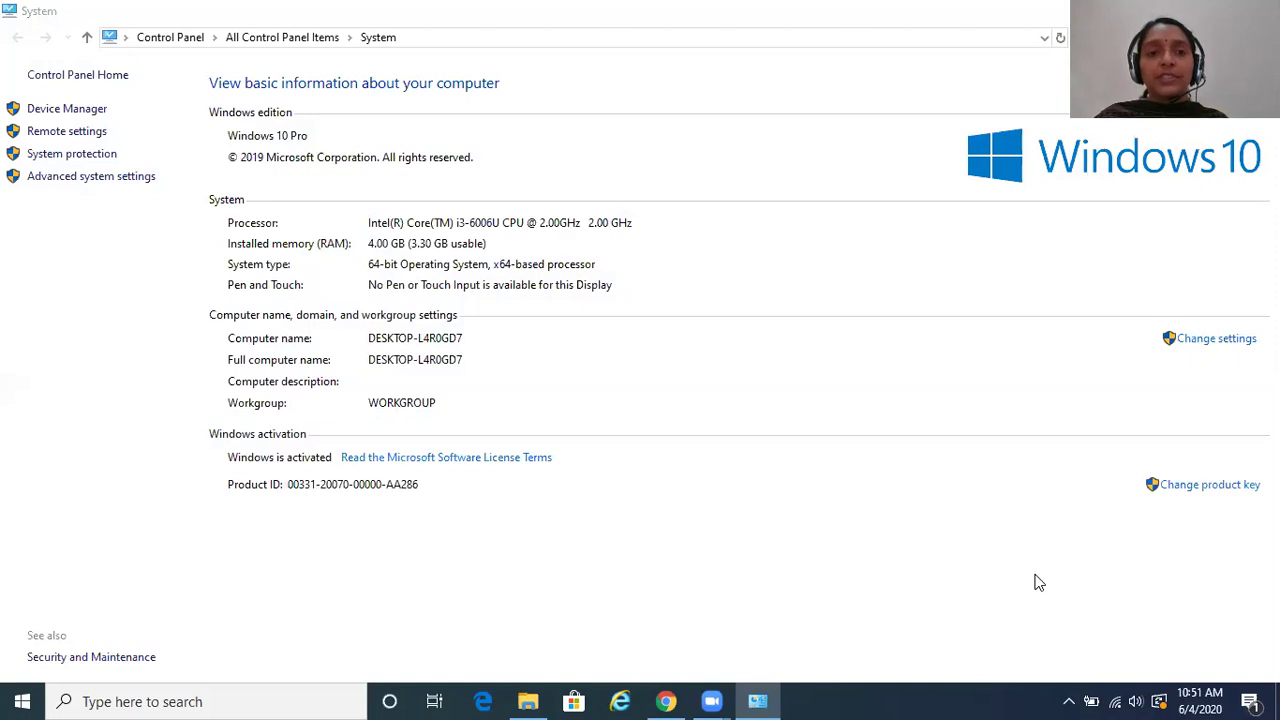
pyautogui.click(48, 176)
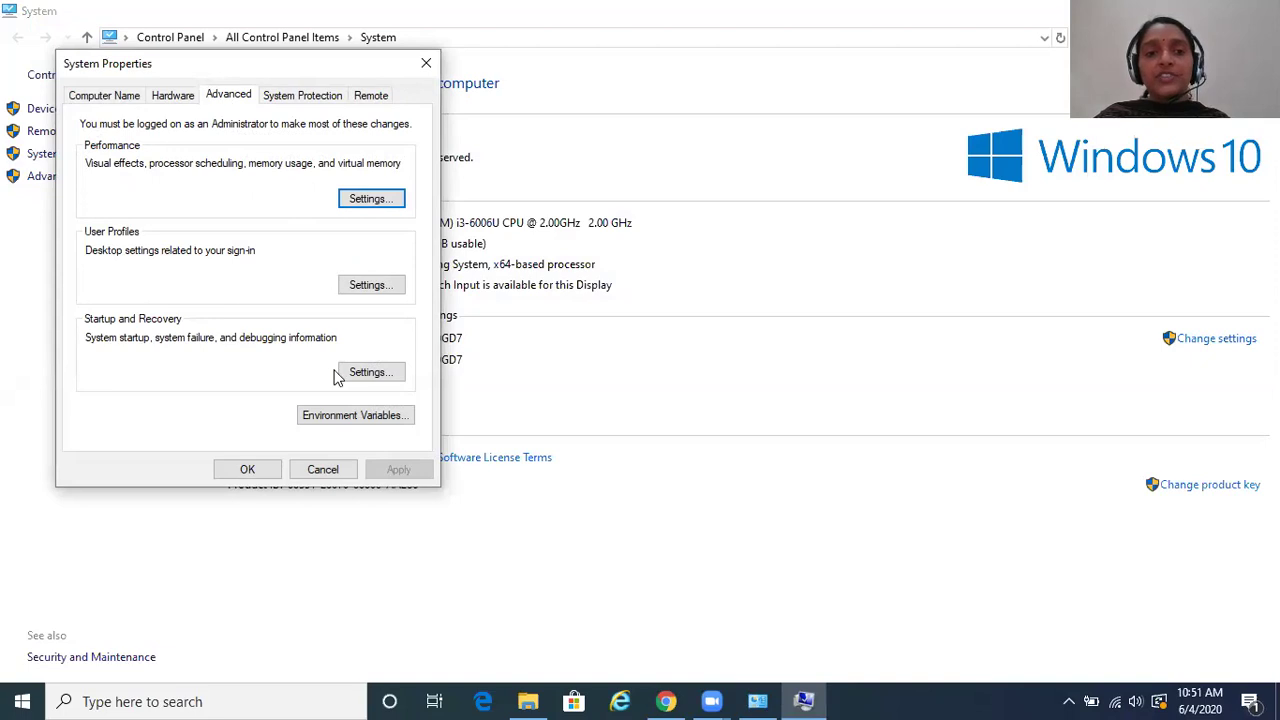
pyautogui.click(338, 417)
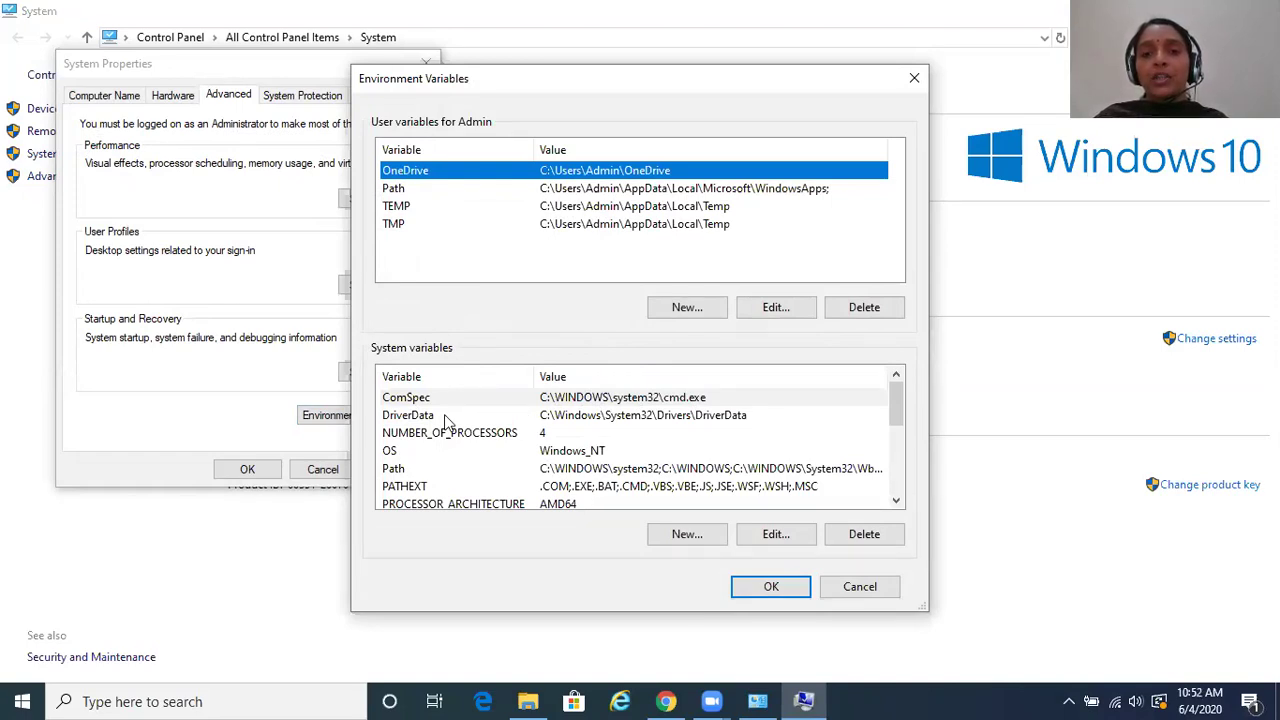
# - Add C:\Program Files (x86)\Java\jdk1.6.0_01\bin as a new entry in the system Path variable and close the dialogs
pyautogui.doubleClick(432, 468)
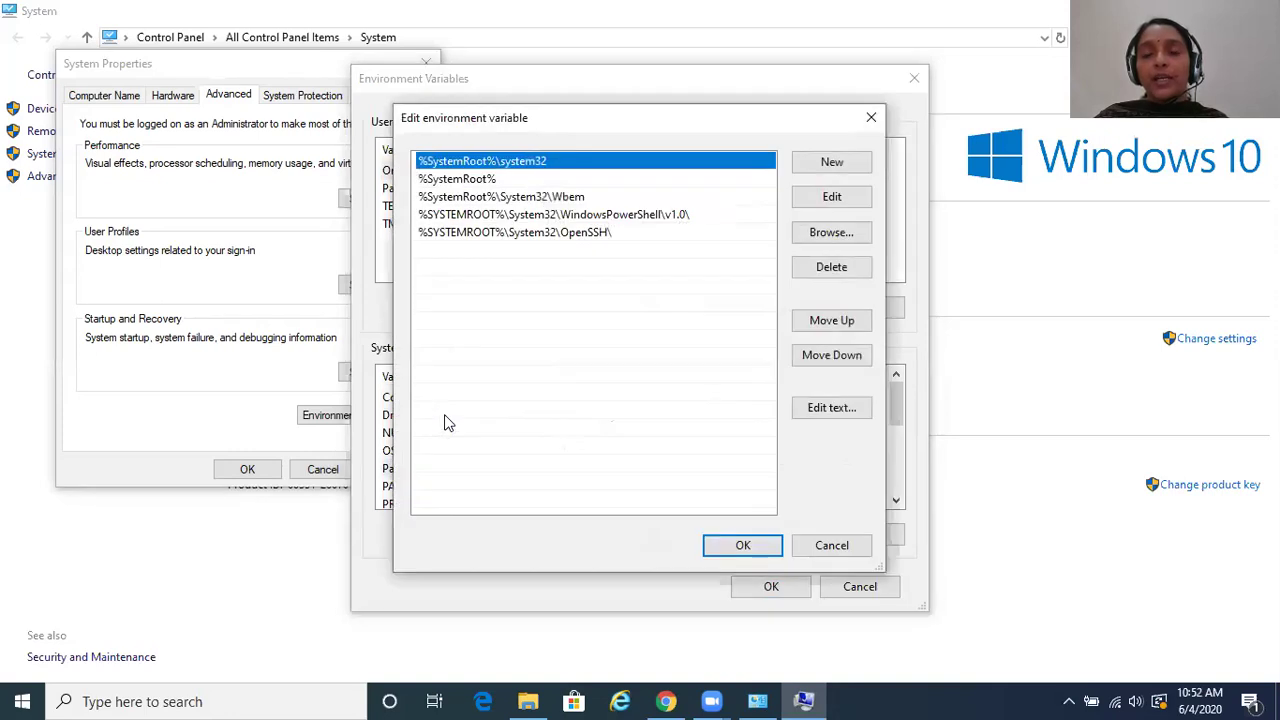
pyautogui.click(826, 168)
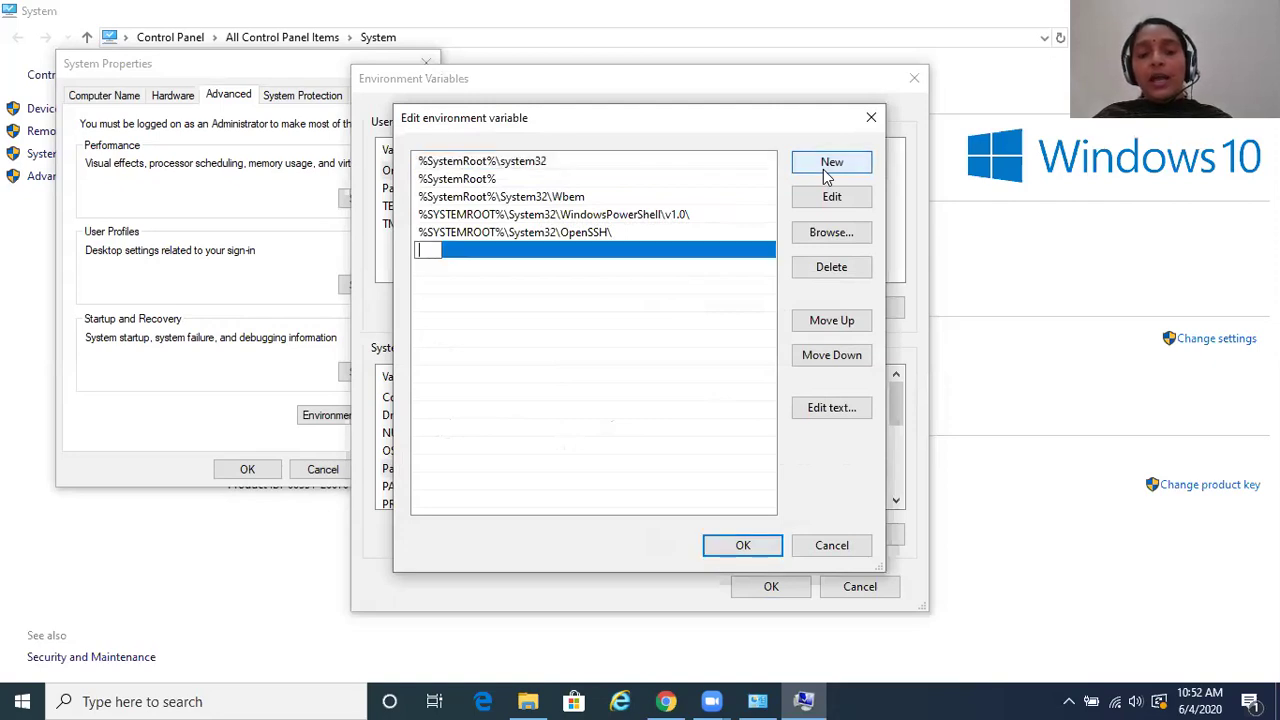
pyautogui.hotkey('ctrl', 'v')
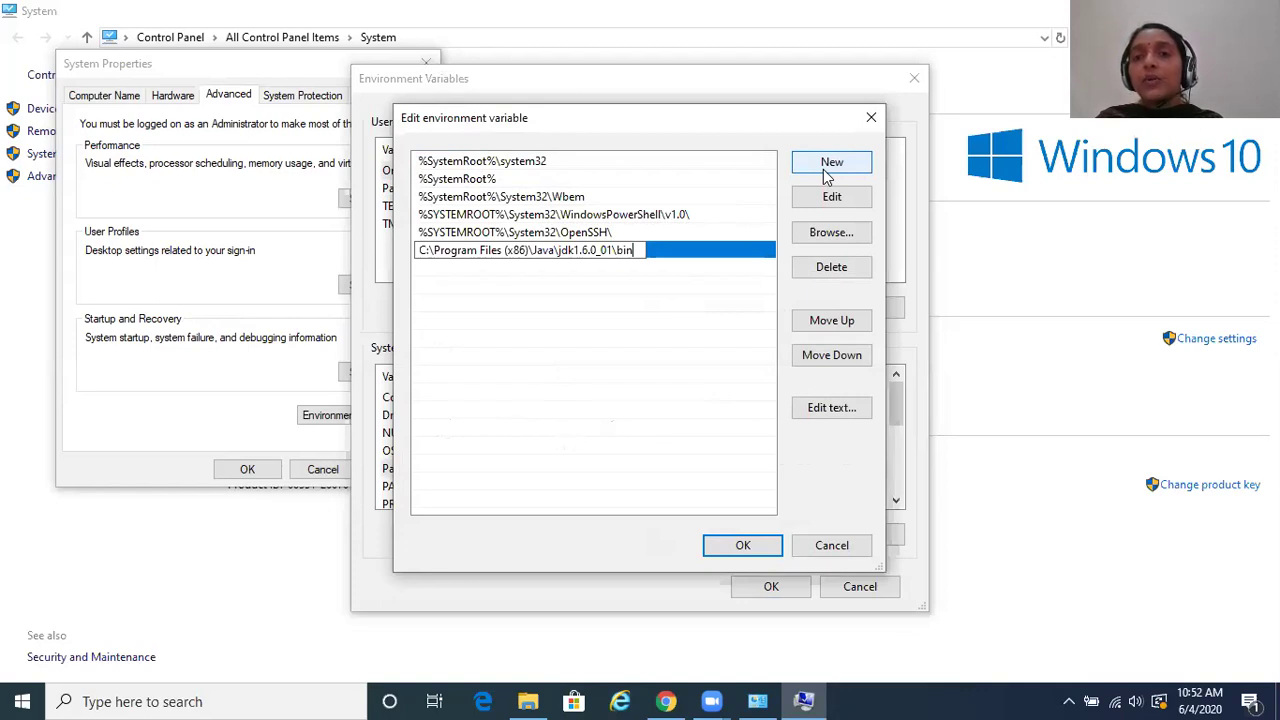
pyautogui.click(743, 547)
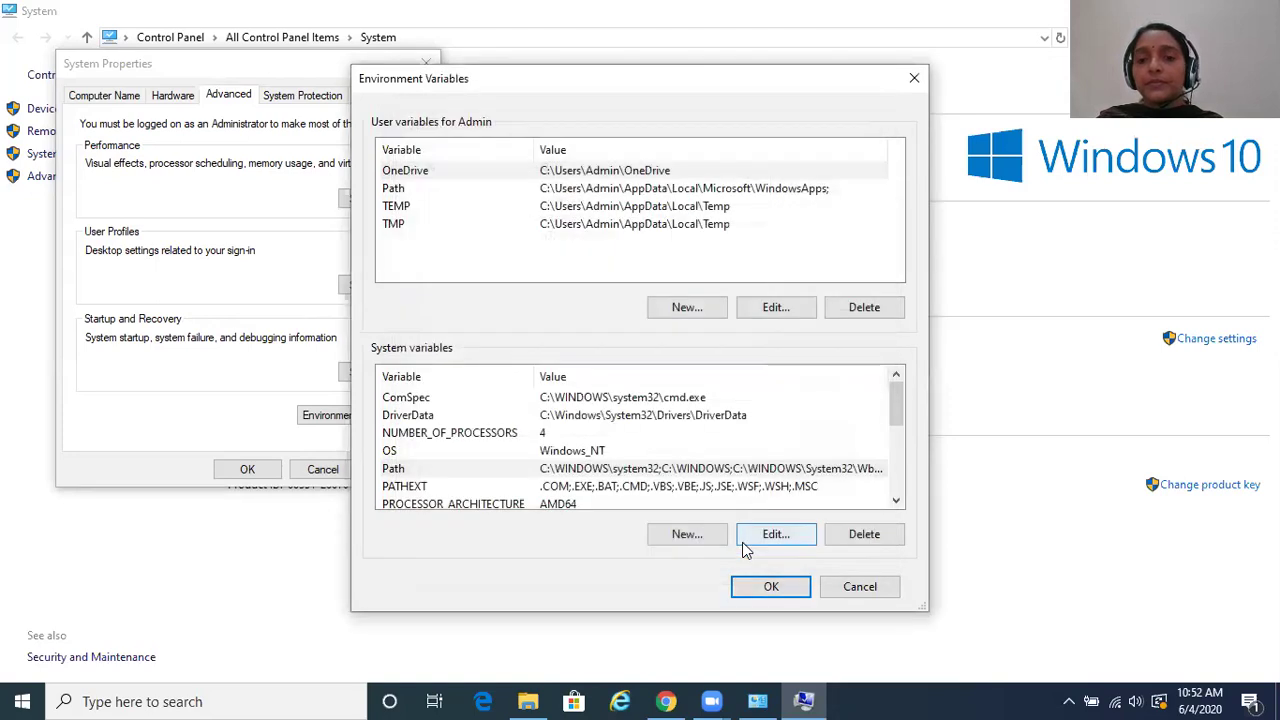
pyautogui.click(759, 587)
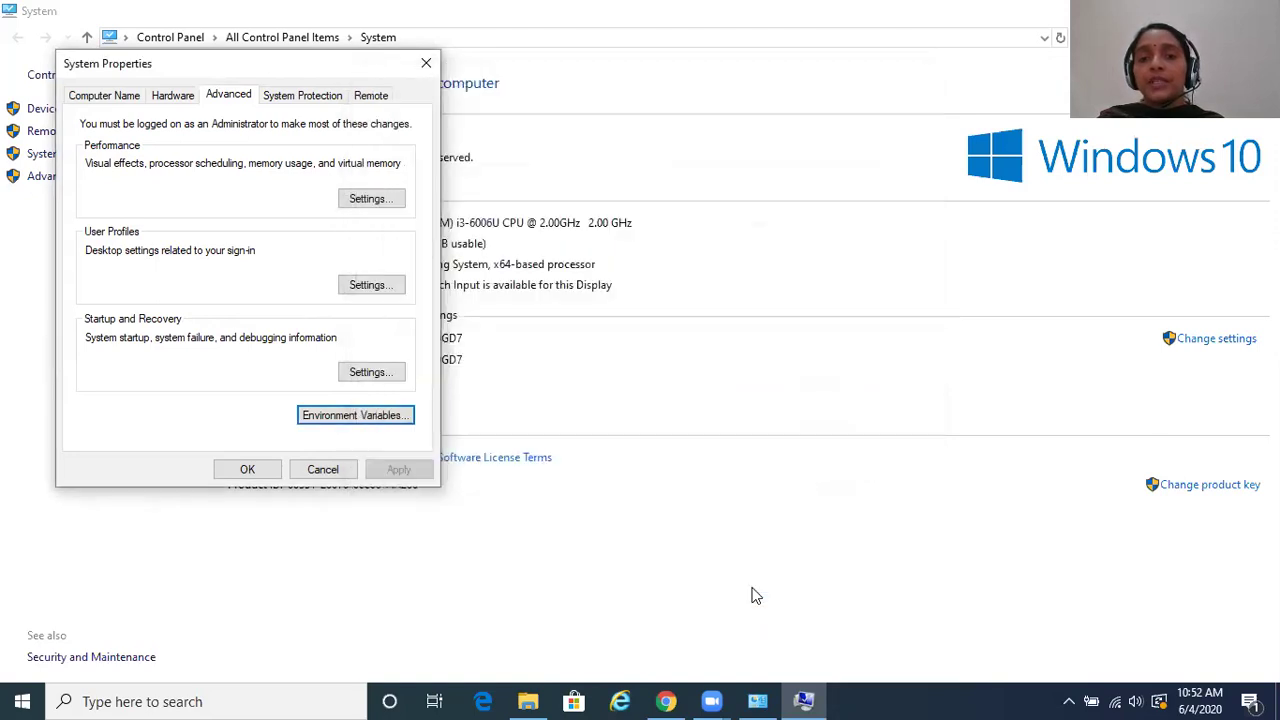
pyautogui.press('Escape')
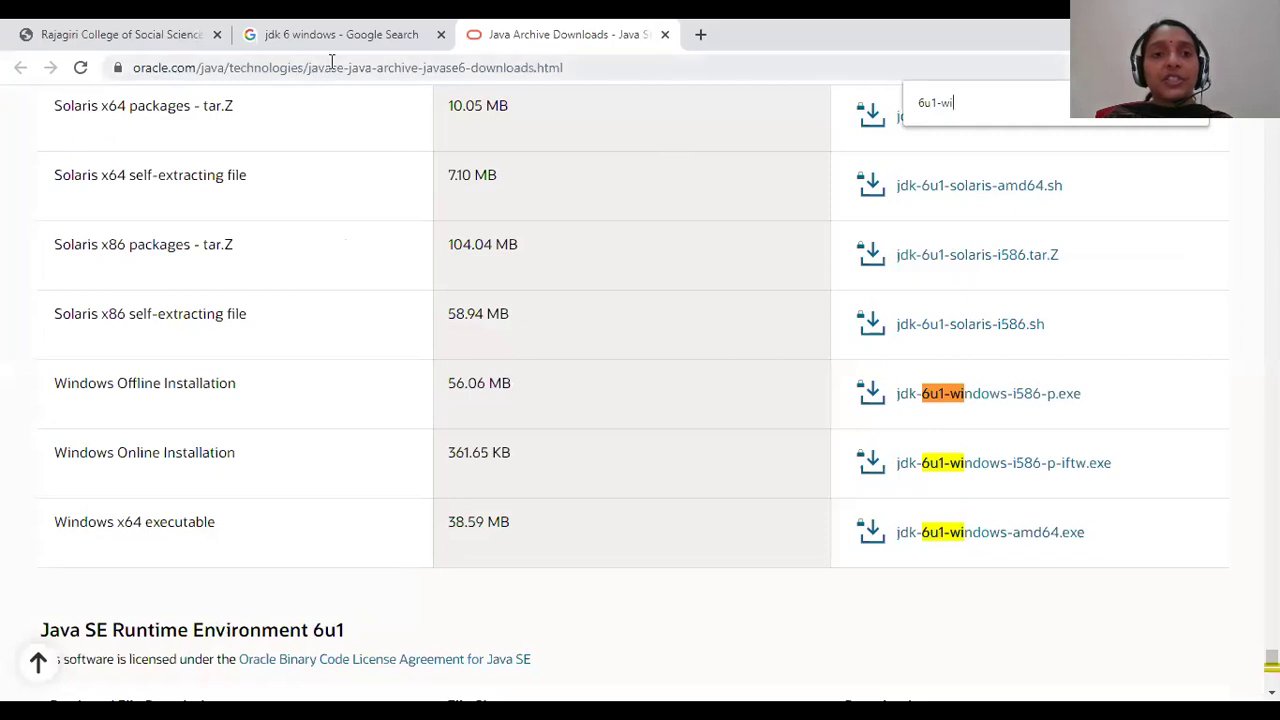
# - Switch to Chrome, search Google for "java hello world program" in the Oracle downloads tab, and close the "jdk 6 windows" search tab
pyautogui.click(332, 68)
pyautogui.write('java')
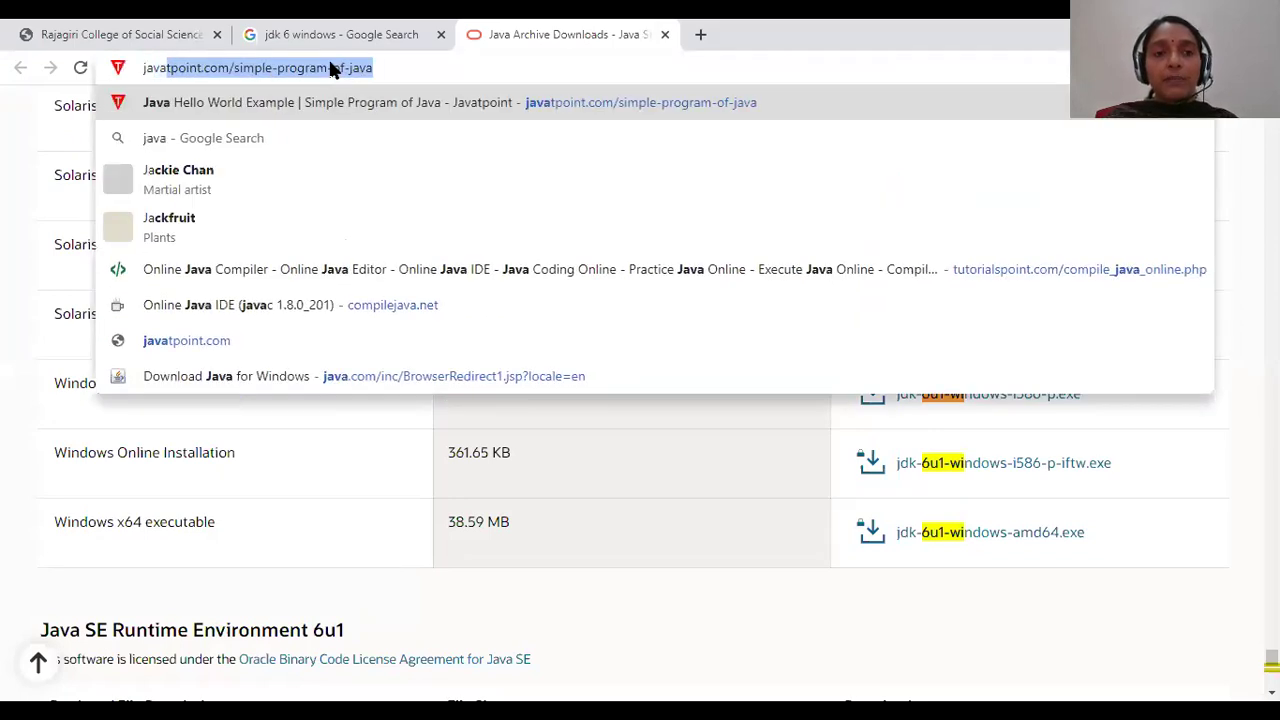
pyautogui.press('BackSpace')
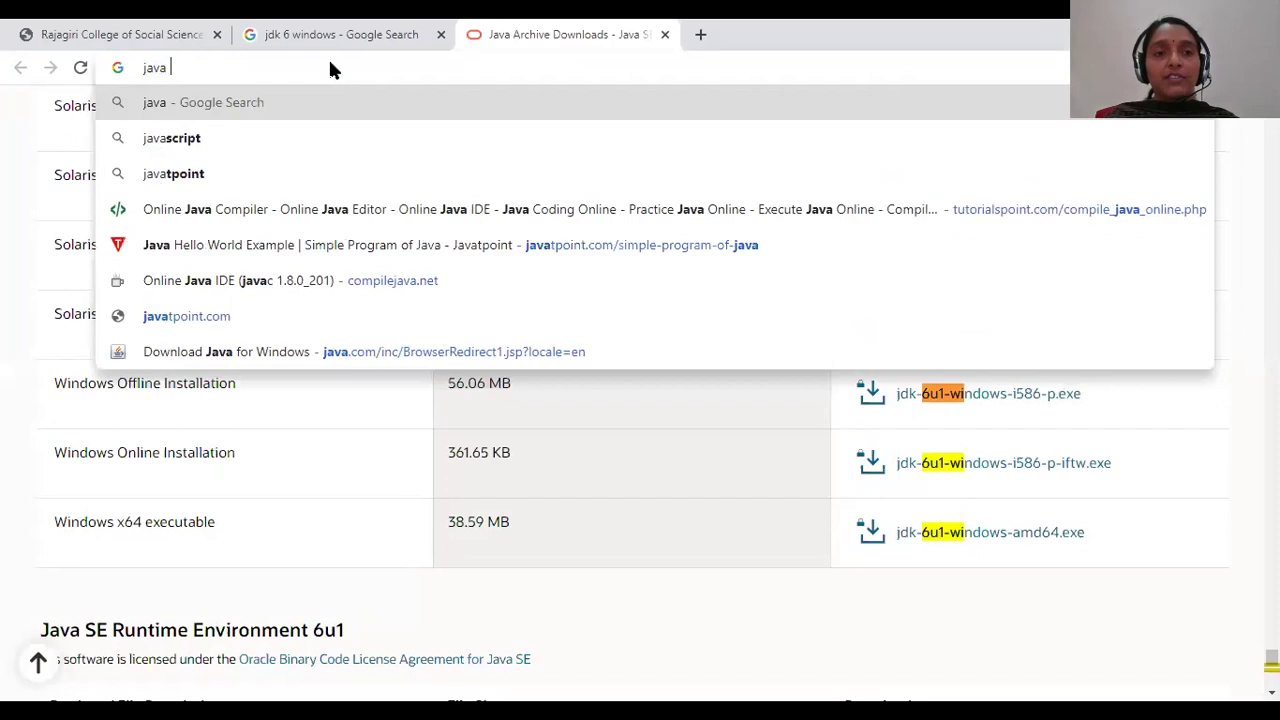
pyautogui.write('hell')
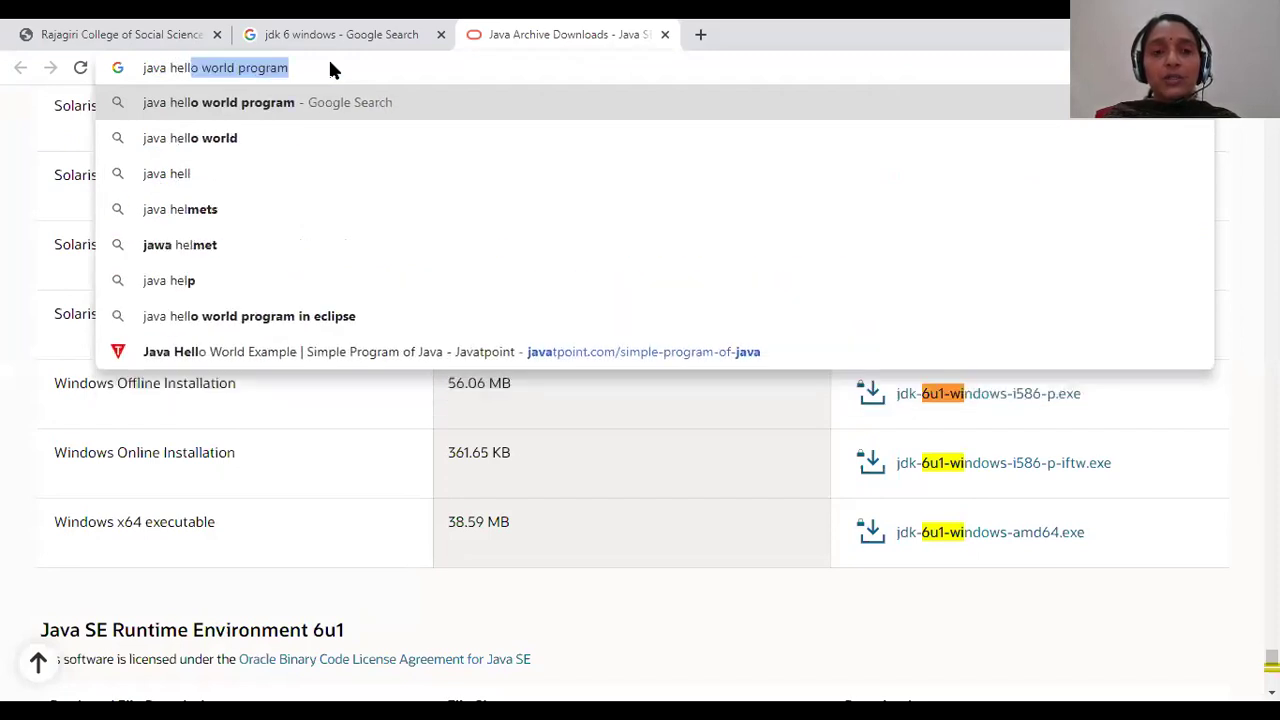
pyautogui.click(328, 105)
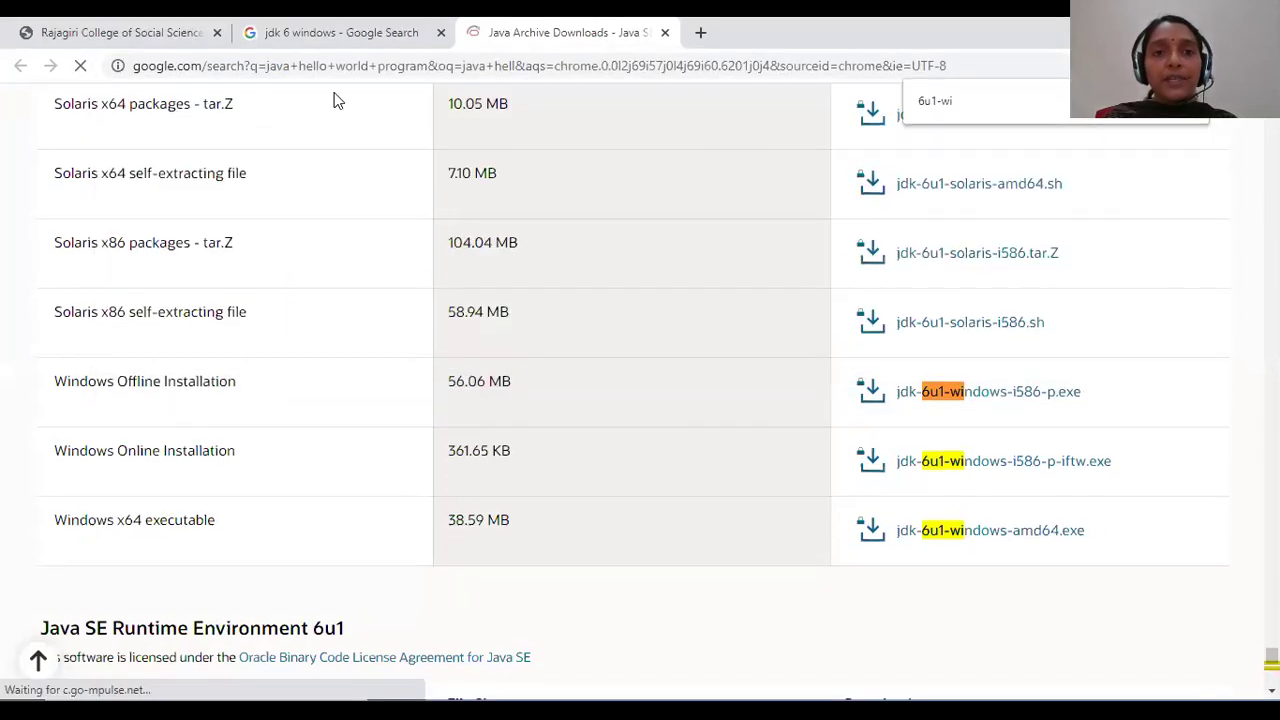
pyautogui.click(441, 36)
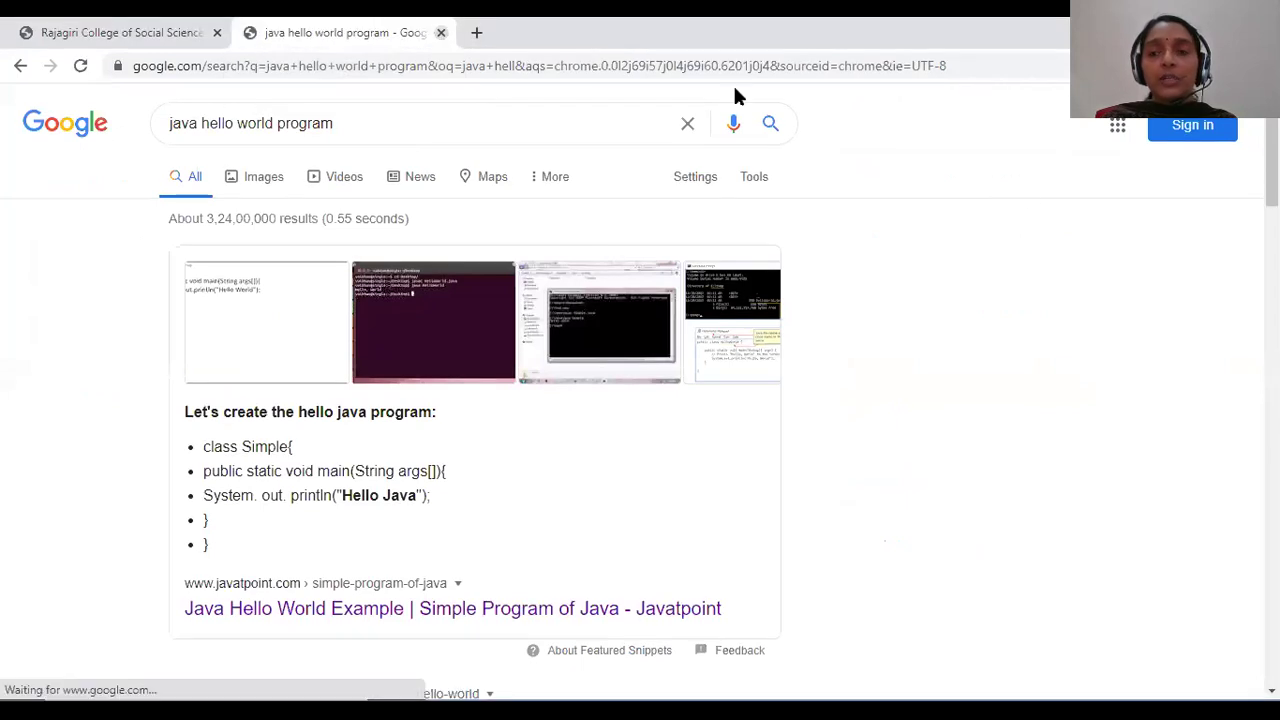
# - Open the Javatpoint Java Hello World Example result and copy the complete class Simple code from the page
pyautogui.scroll(-3, 1025, 196)
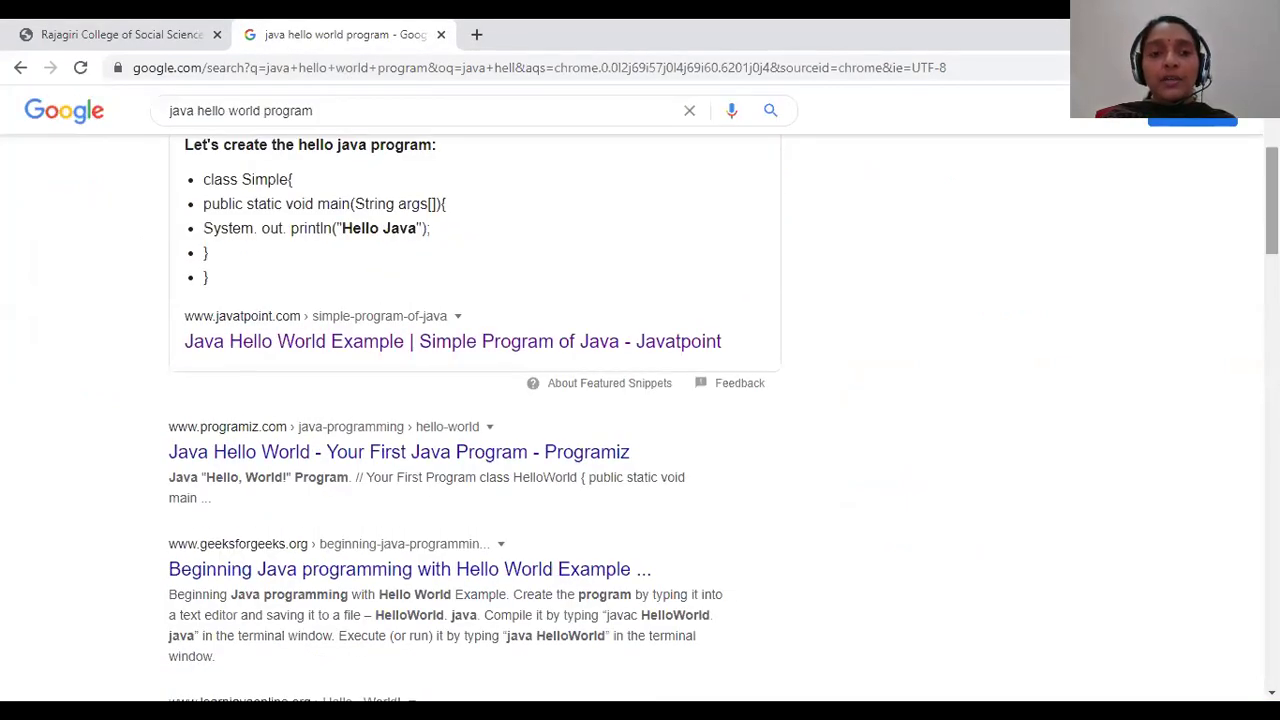
pyautogui.click(624, 342)
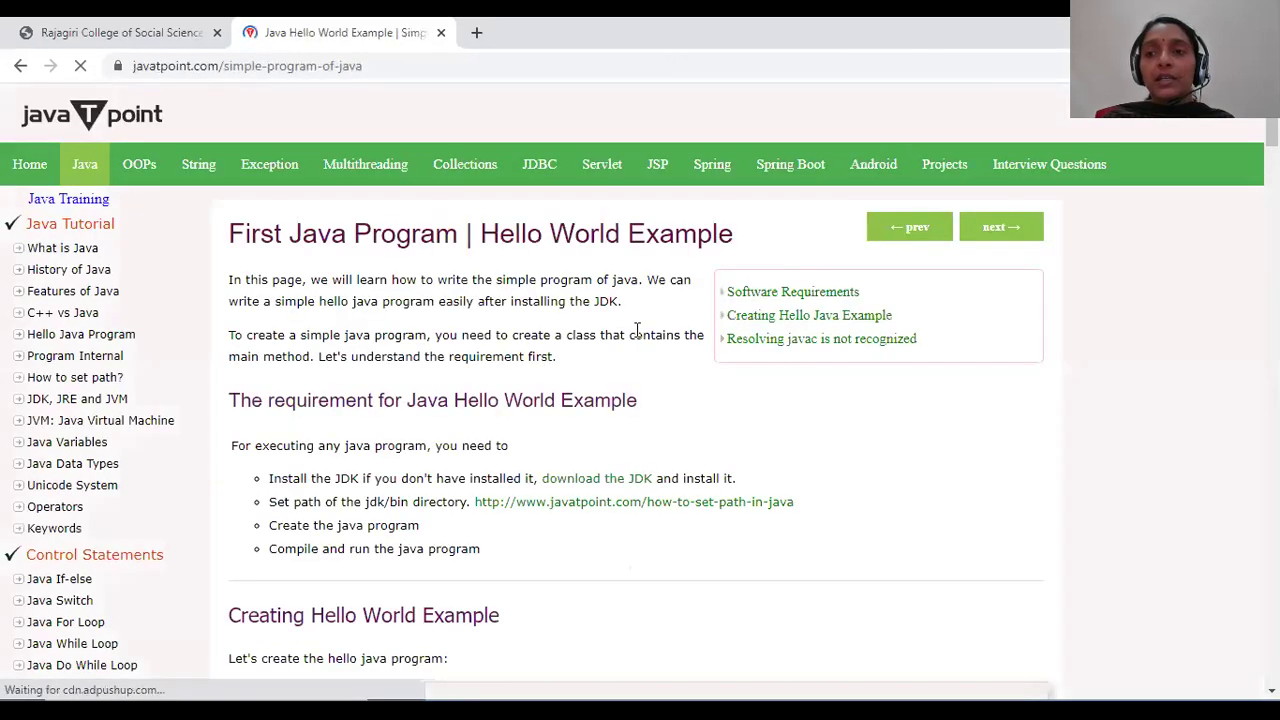
pyautogui.scroll(-2, 637, 330)
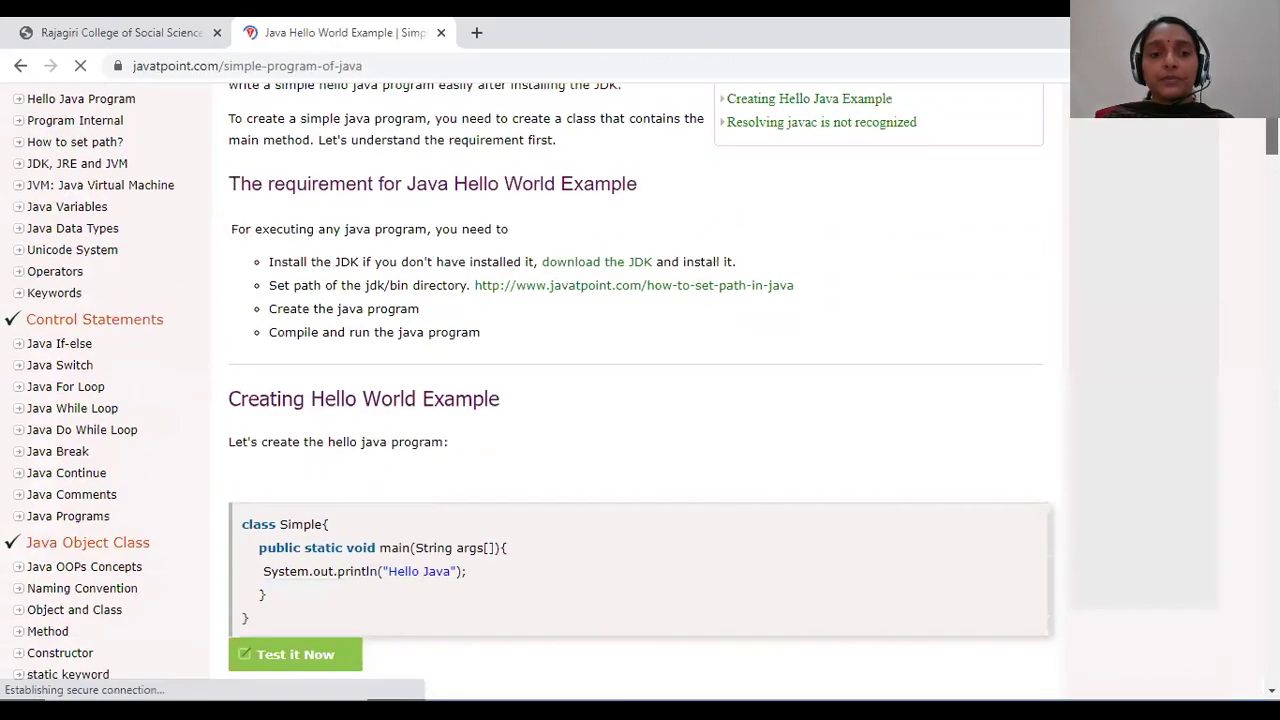
pyautogui.scroll(-2, 637, 390)
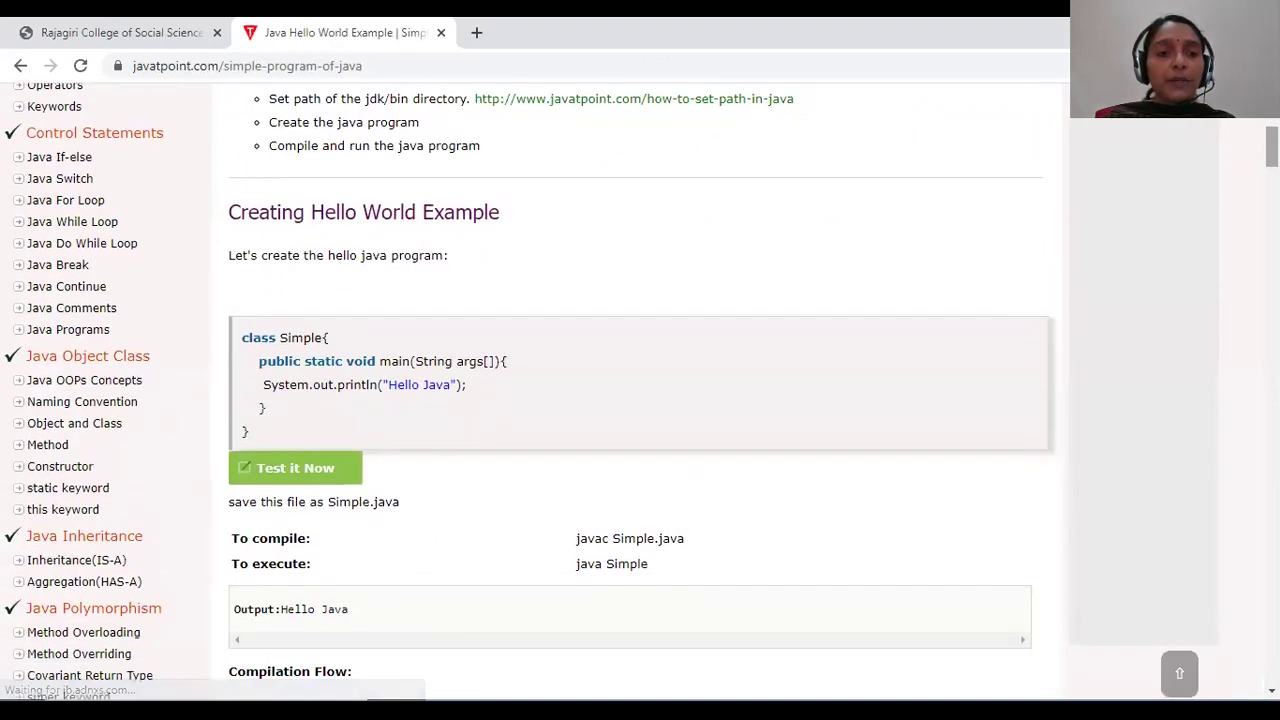
pyautogui.scroll(1, 244, 345)
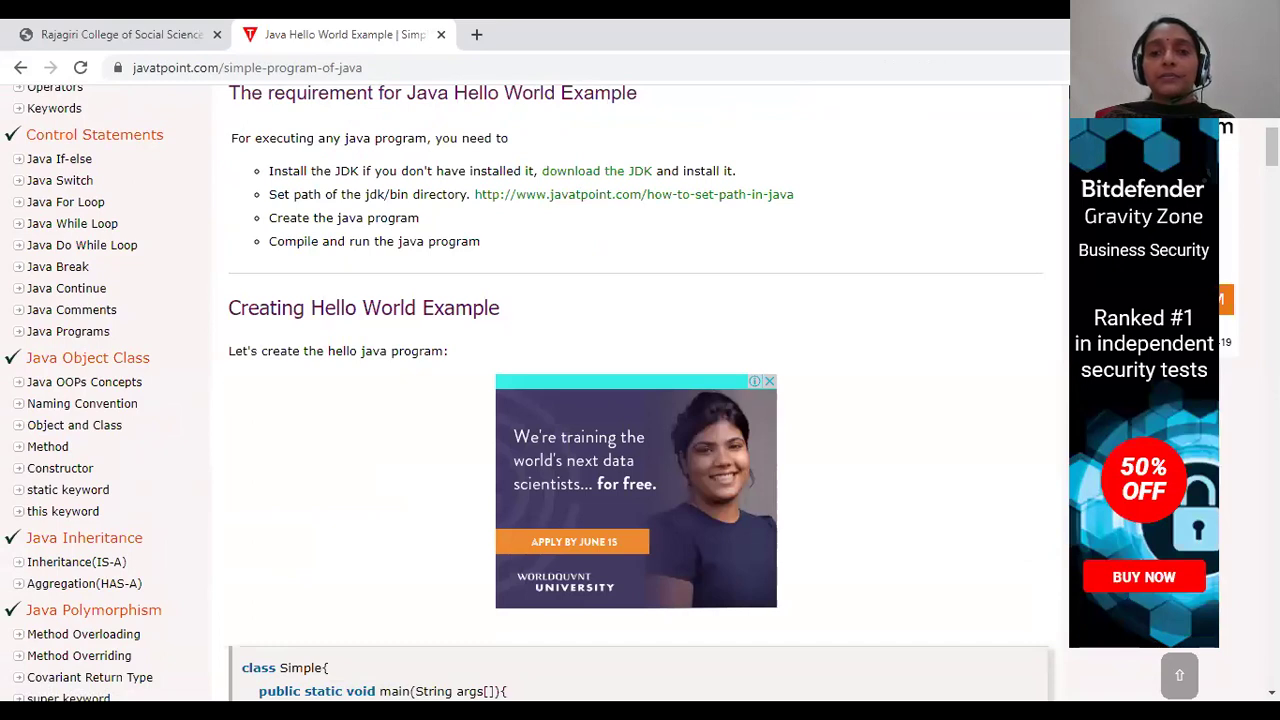
pyautogui.scroll(-4, 640, 400)
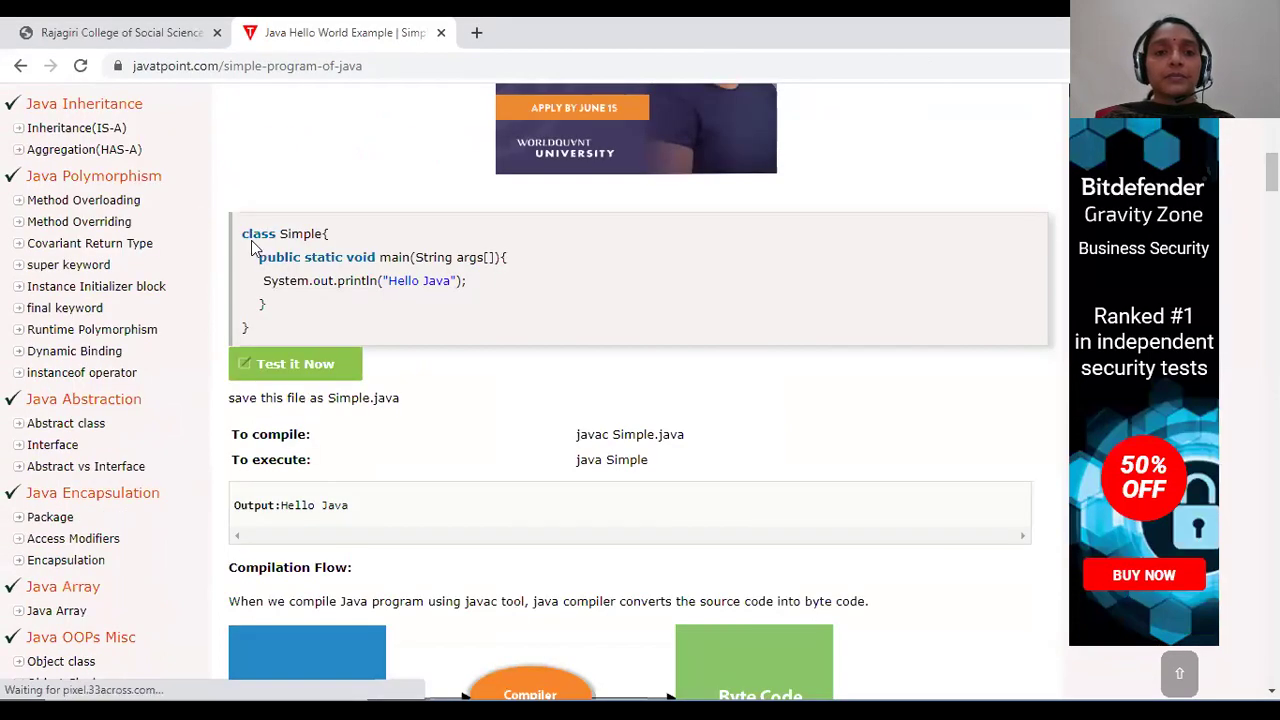
pyautogui.moveTo(242, 232); pyautogui.dragTo(268, 333)
pyautogui.hotkey('ctrl', 'c')
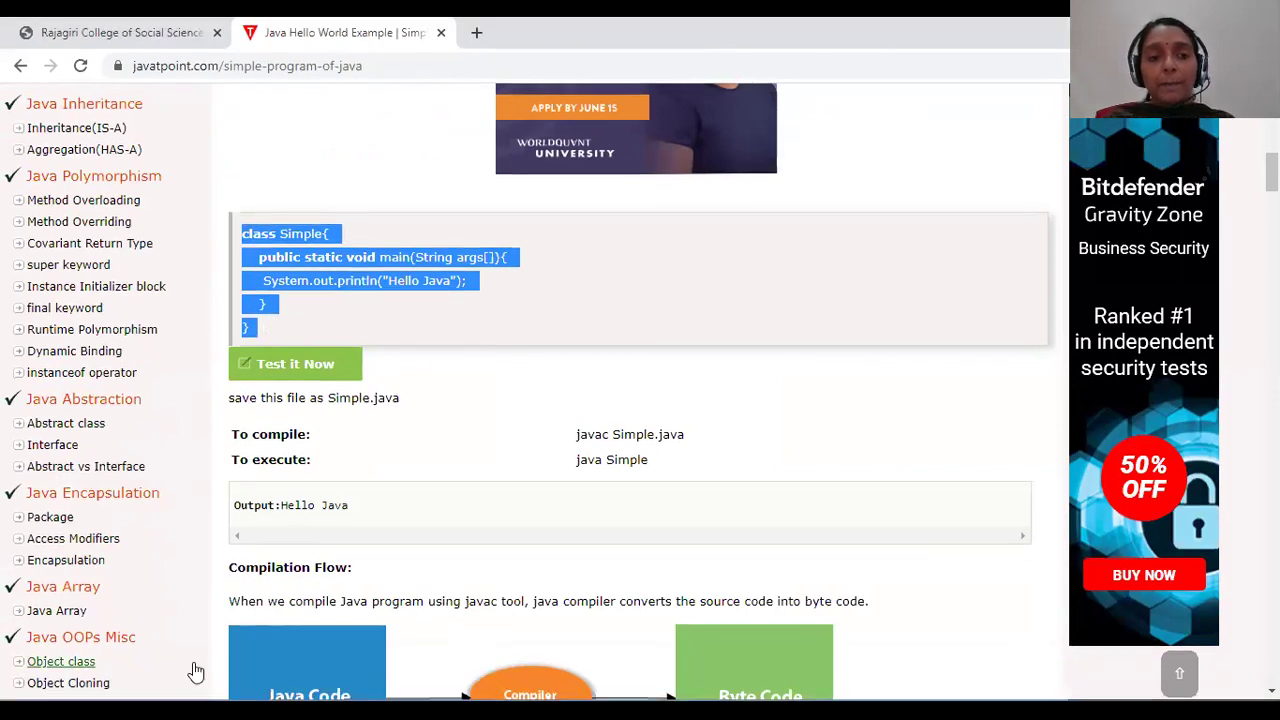
# - Switch to Notepad and paste the copied class Simple code into the empty untitled document
pyautogui.click(192, 711)
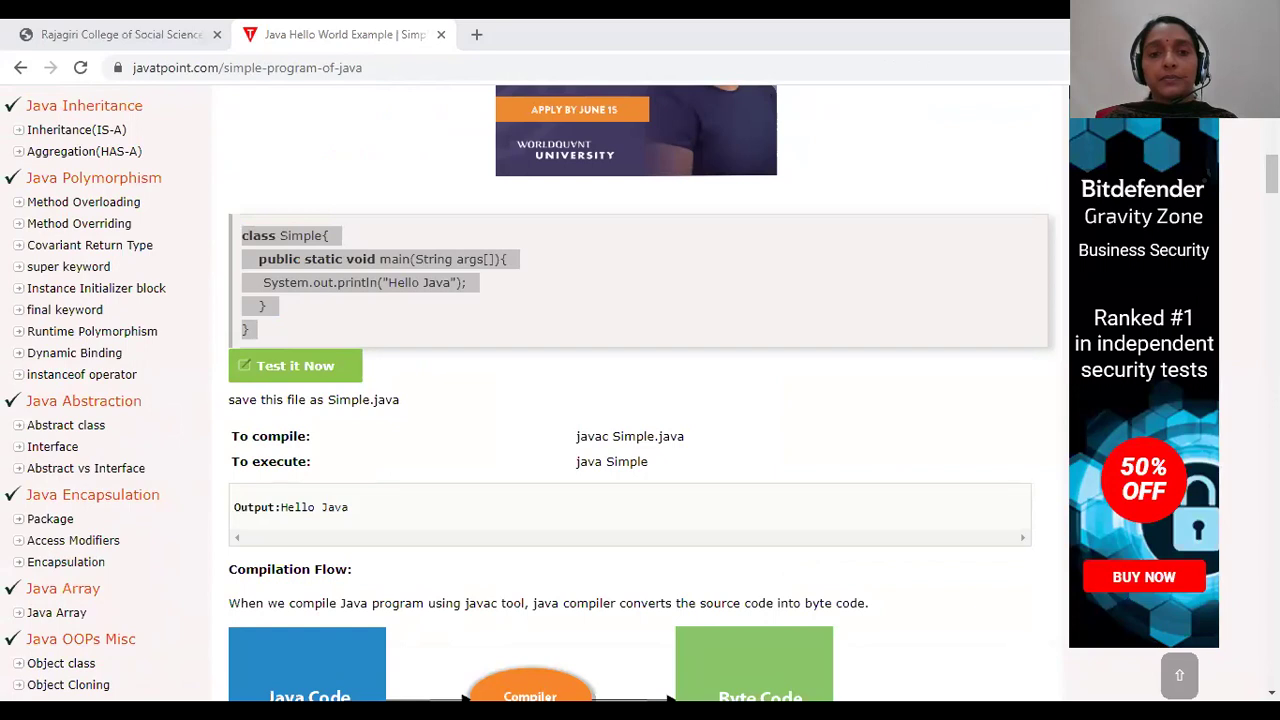
pyautogui.hotkey('alt', 'Tab')
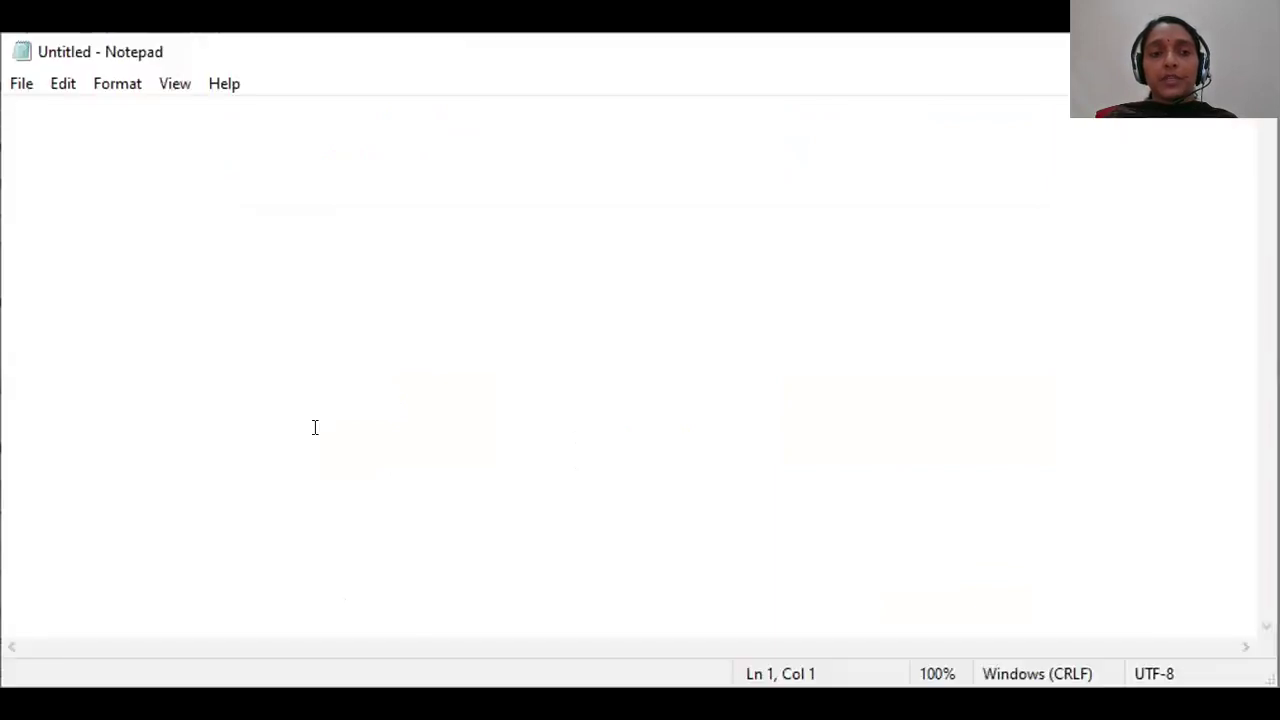
pyautogui.hotkey('ctrl', 'v')
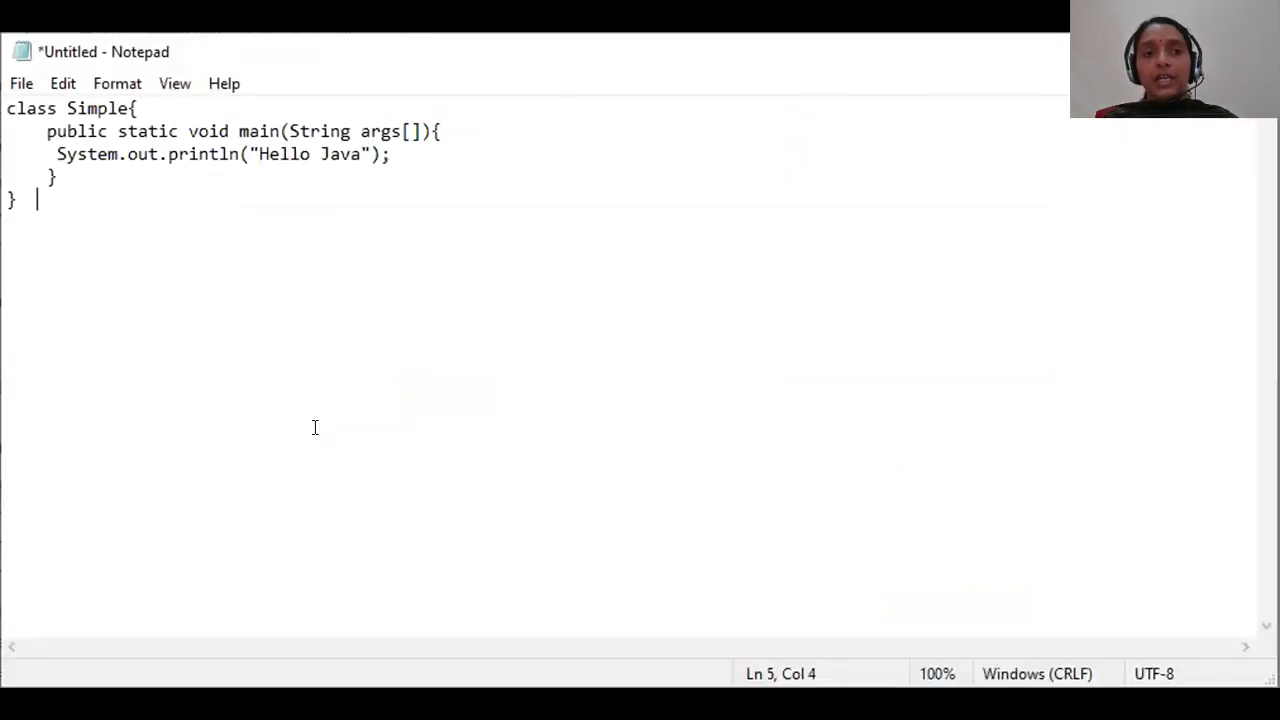
# - Start saving the Notepad document and browse to Local Disk (E:) as the save location
pyautogui.click(20, 84)
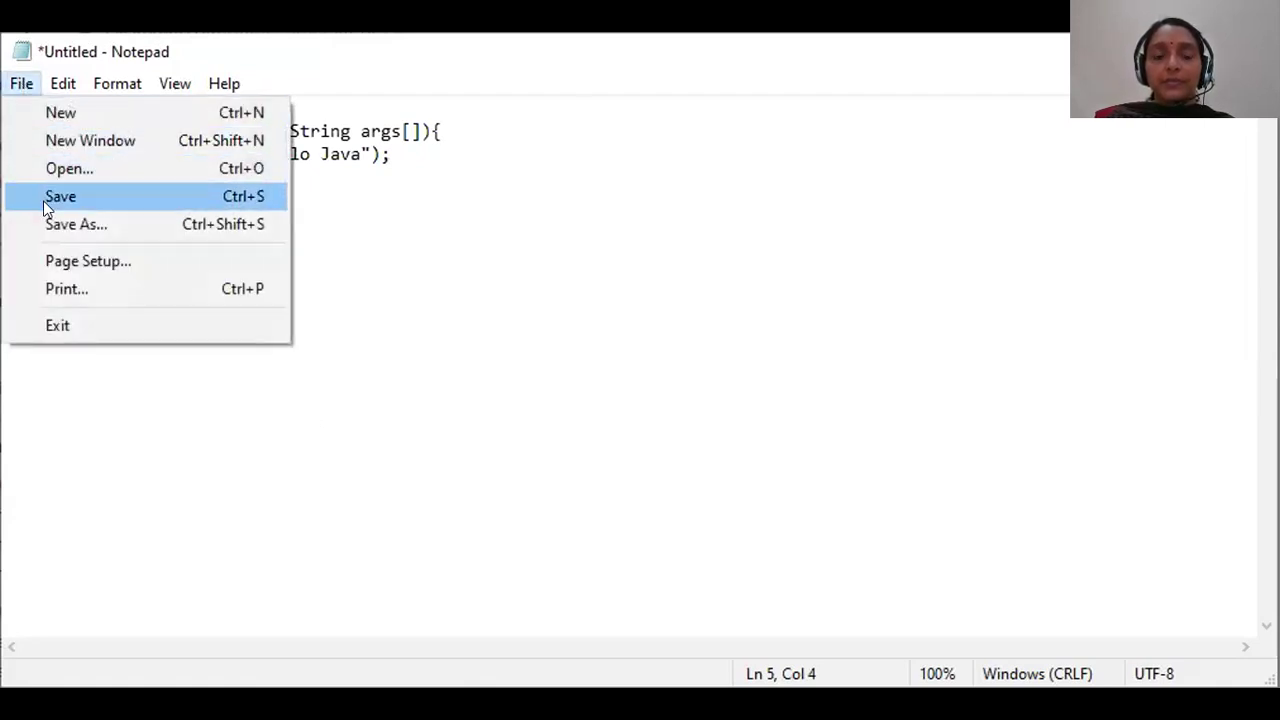
pyautogui.click(43, 200)
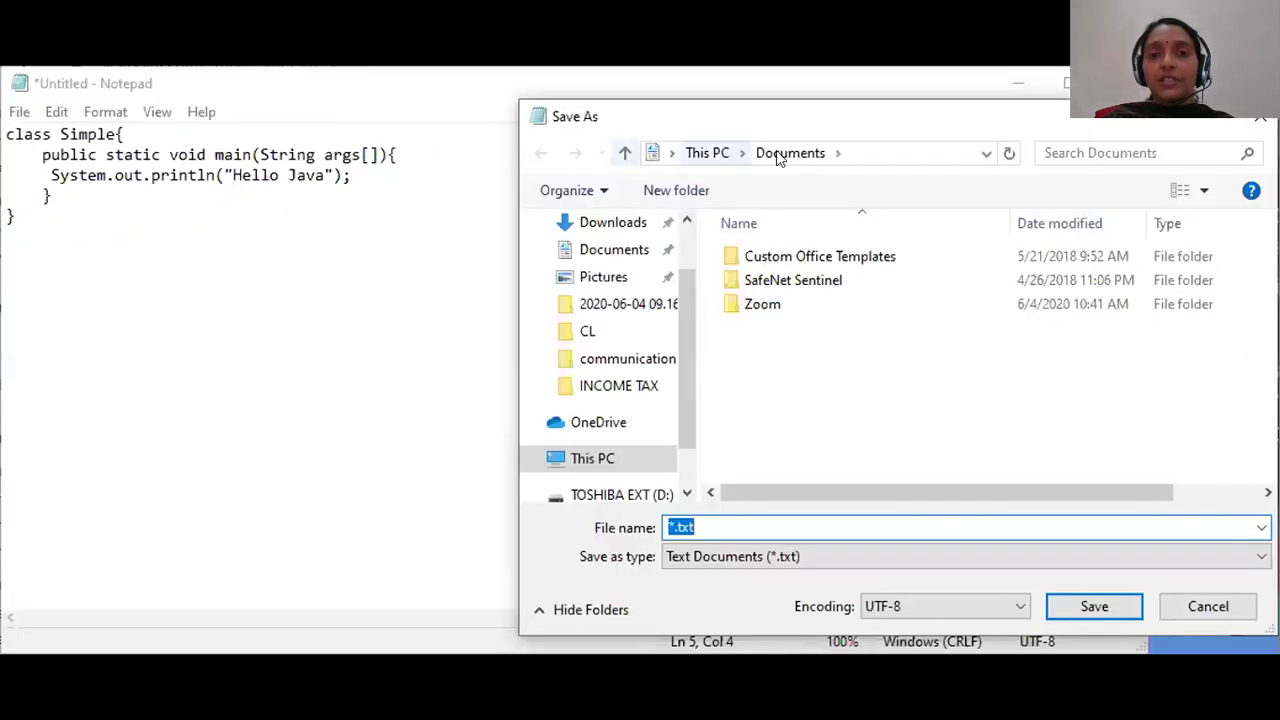
pyautogui.moveTo(686, 308); pyautogui.dragTo(680, 258)
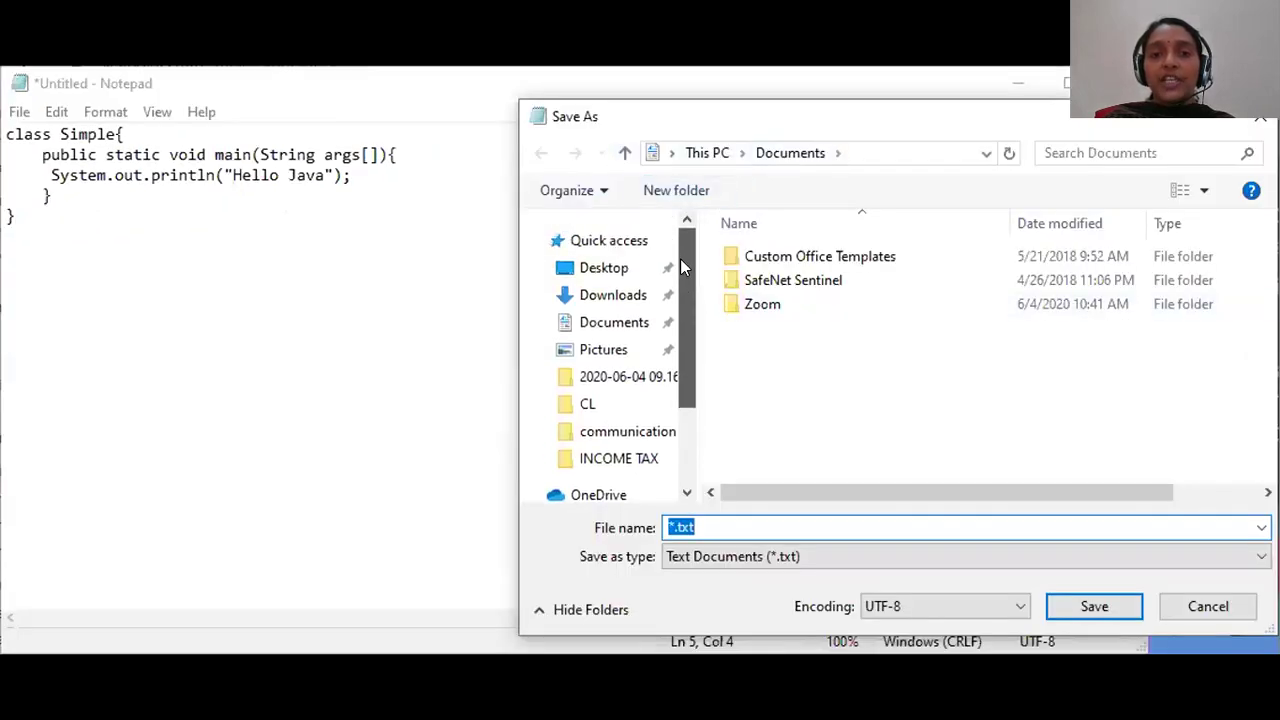
pyautogui.scroll(-2, 677, 276)
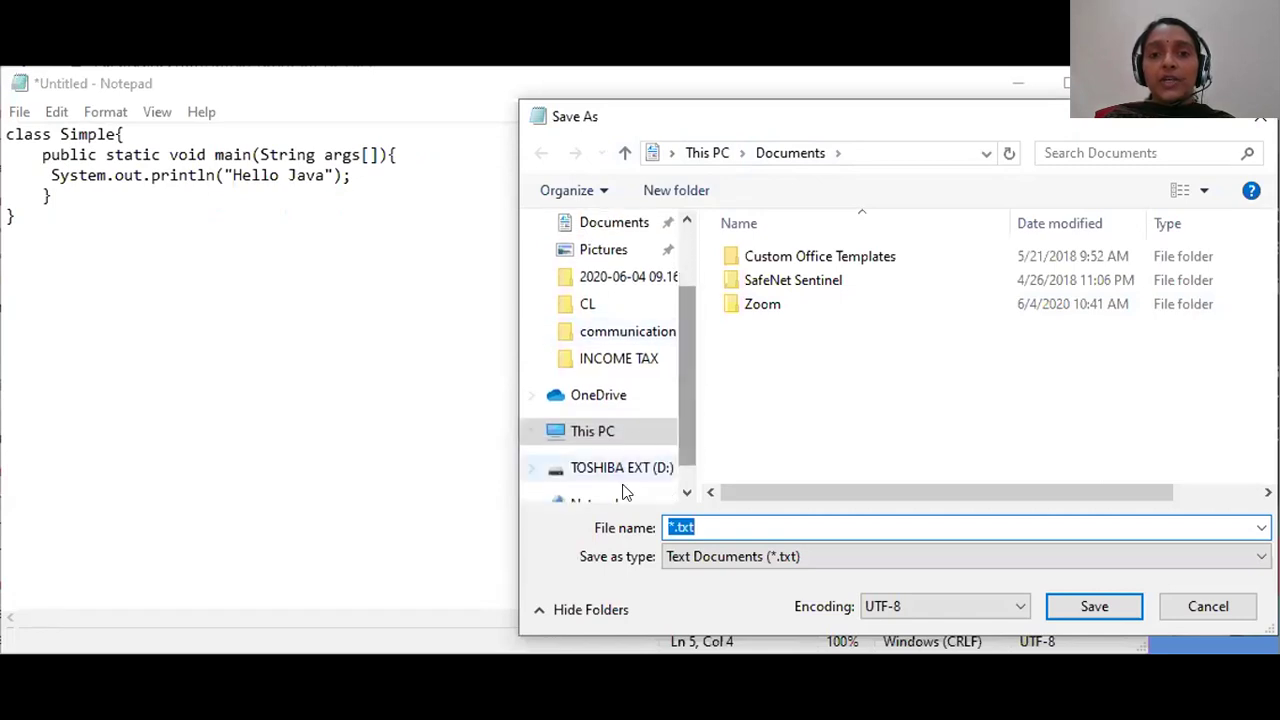
pyautogui.click(626, 431)
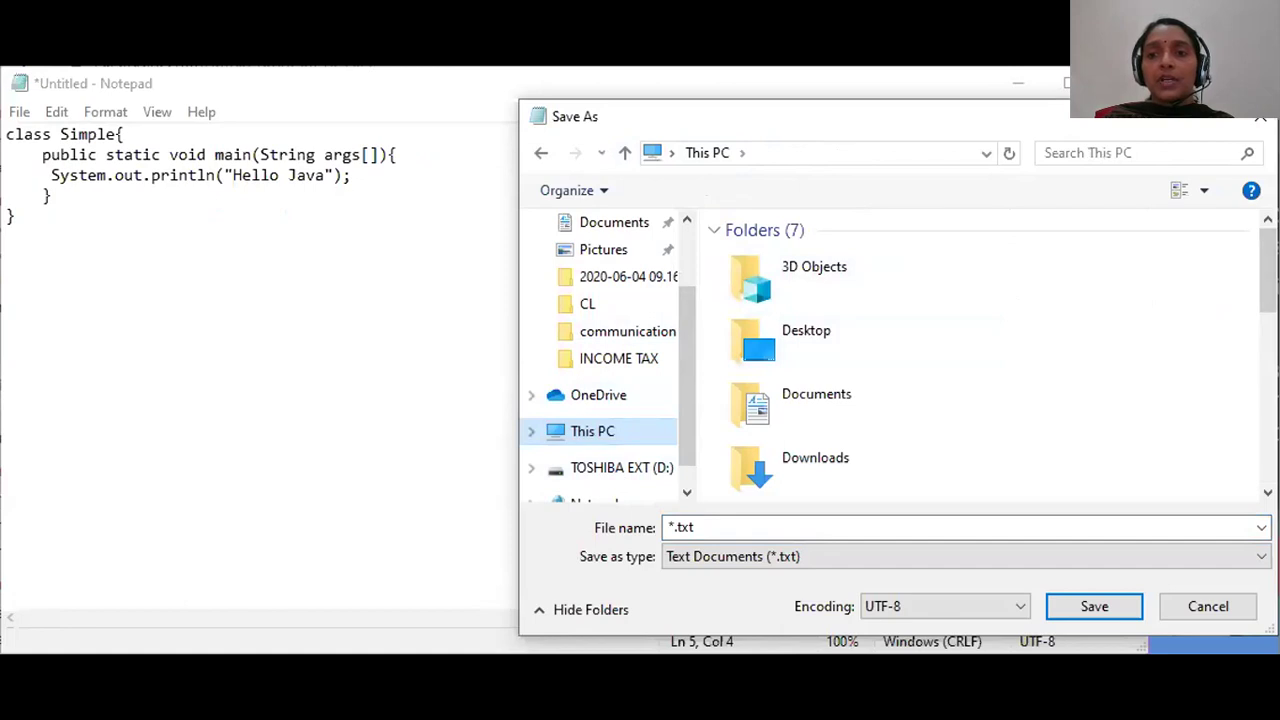
pyautogui.moveTo(1268, 265); pyautogui.dragTo(1268, 385)
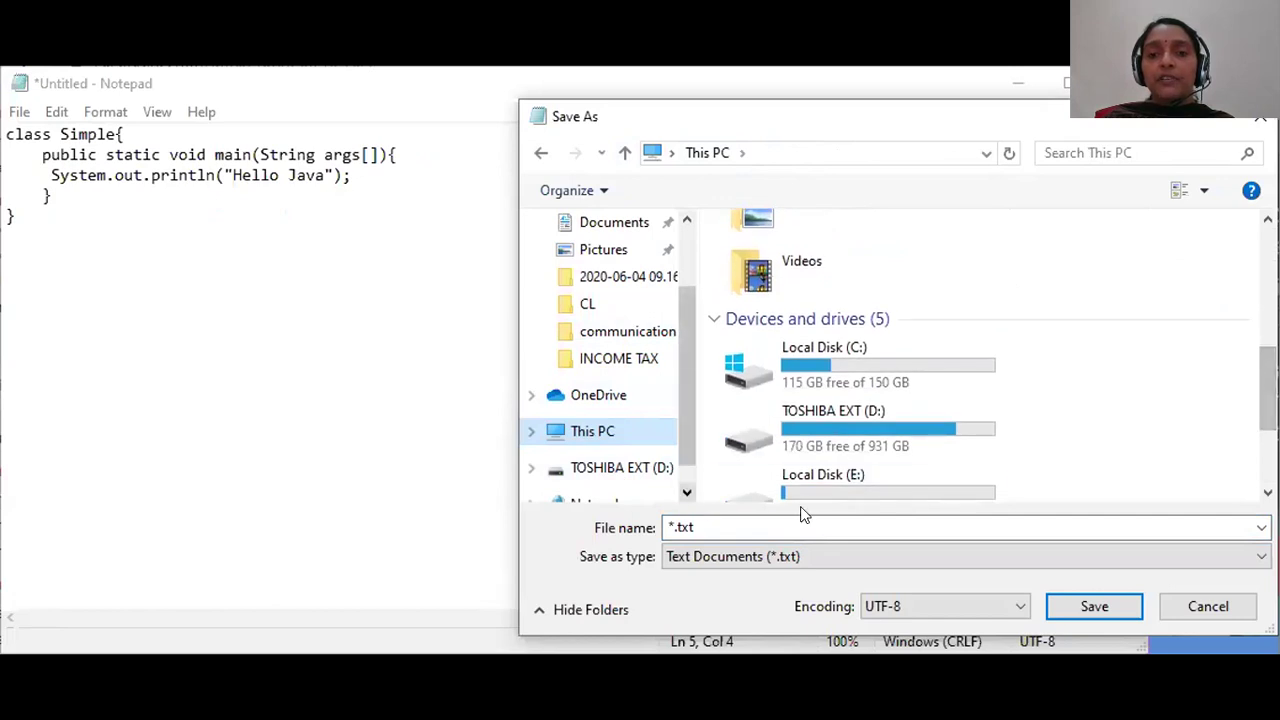
pyautogui.doubleClick(829, 491)
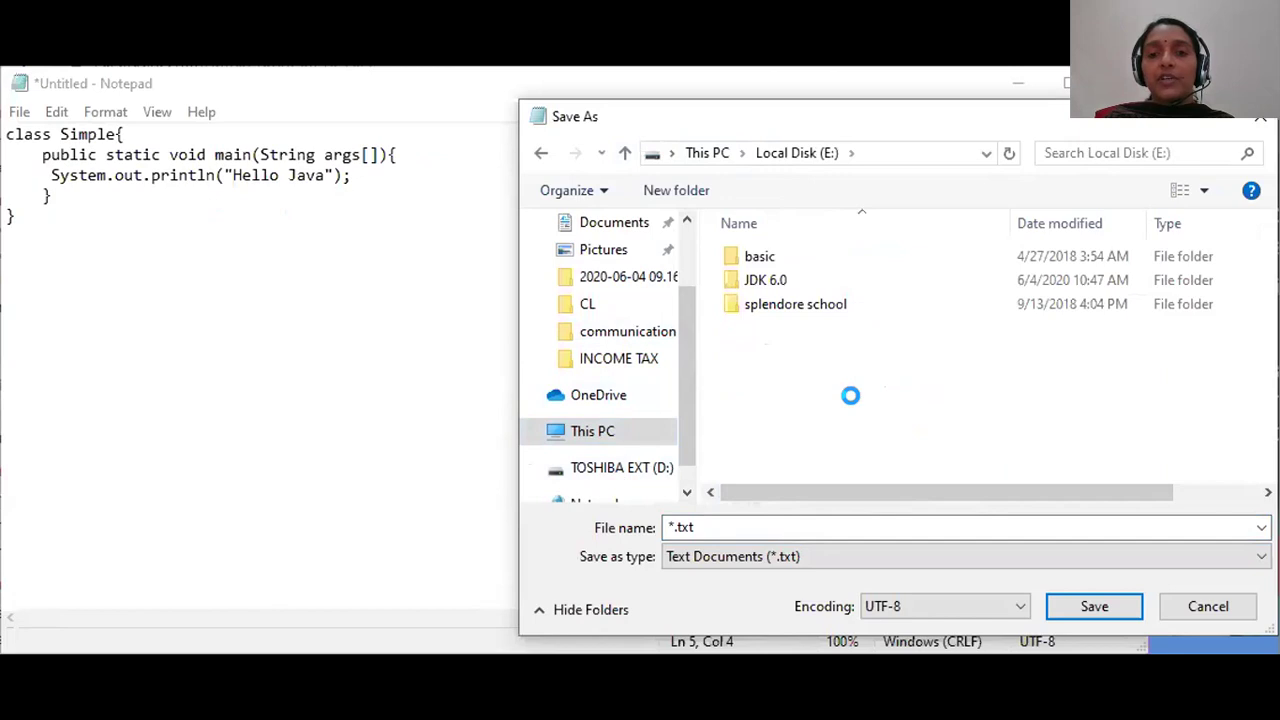
# - Create a new folder on Local Disk (E:), name it with a first name, and open it
pyautogui.rightClick(853, 399)
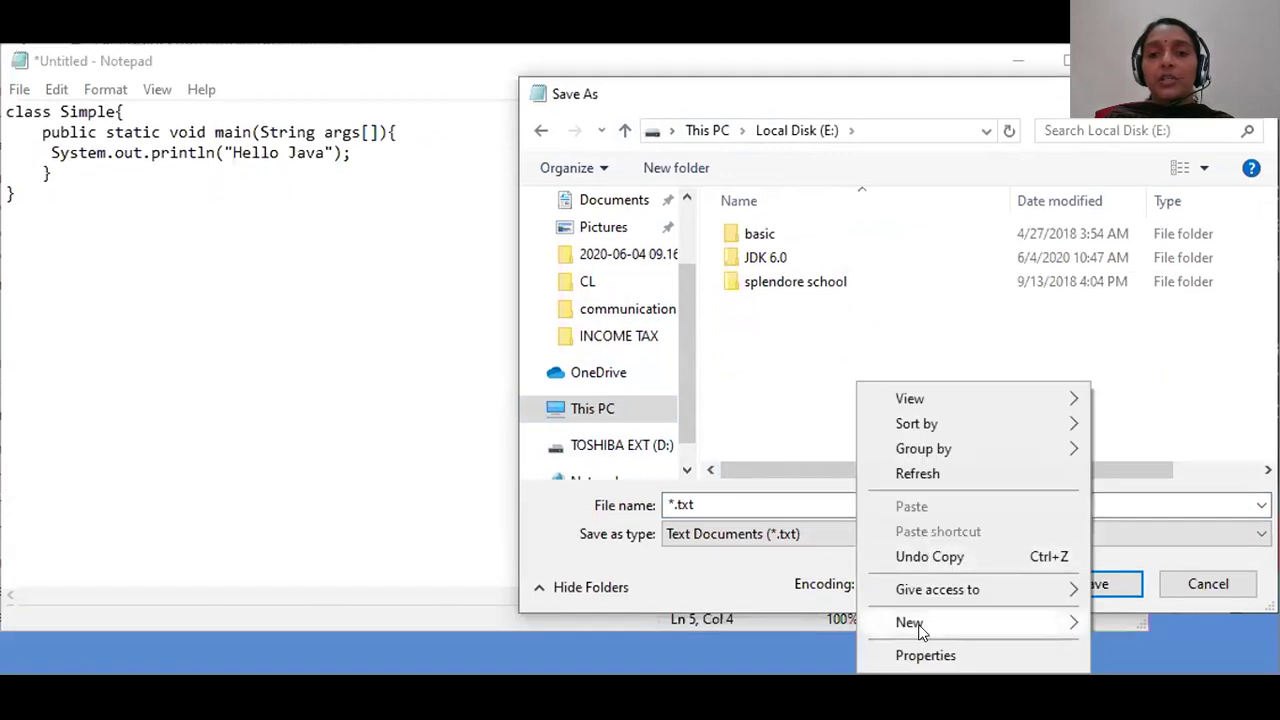
pyautogui.moveTo(918, 625)
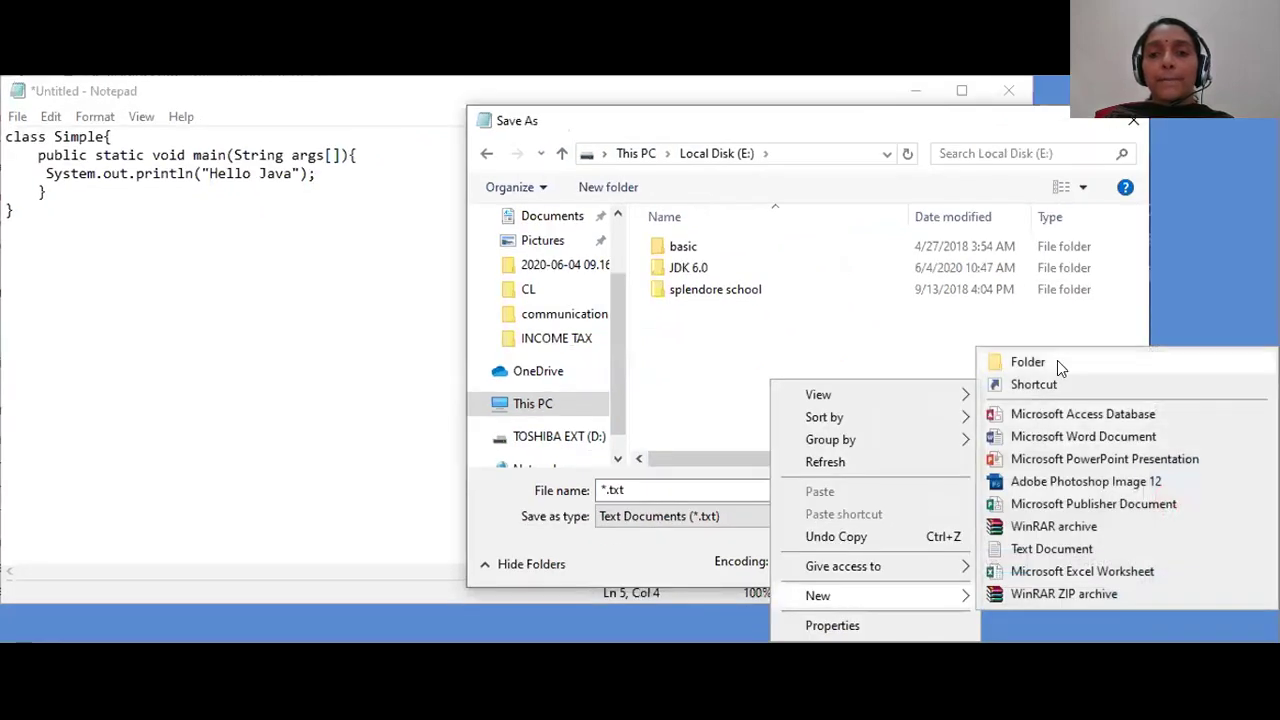
pyautogui.click(1057, 360)
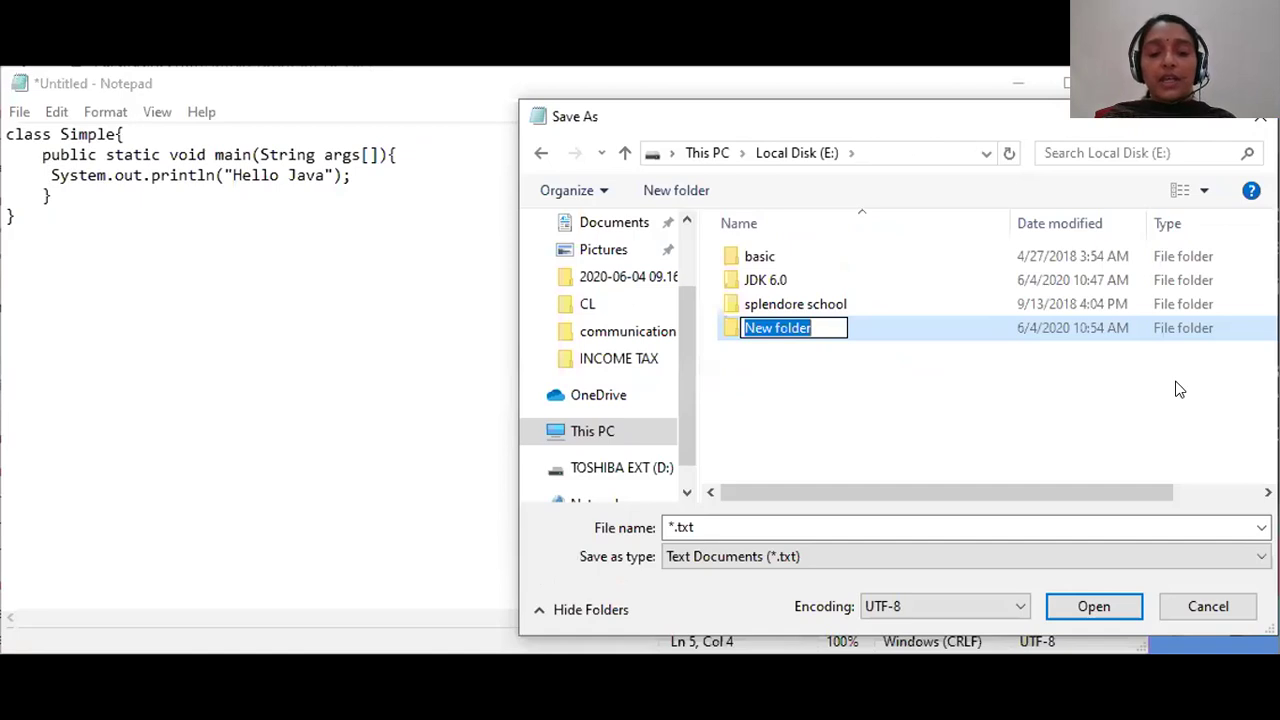
pyautogui.write('Ann')
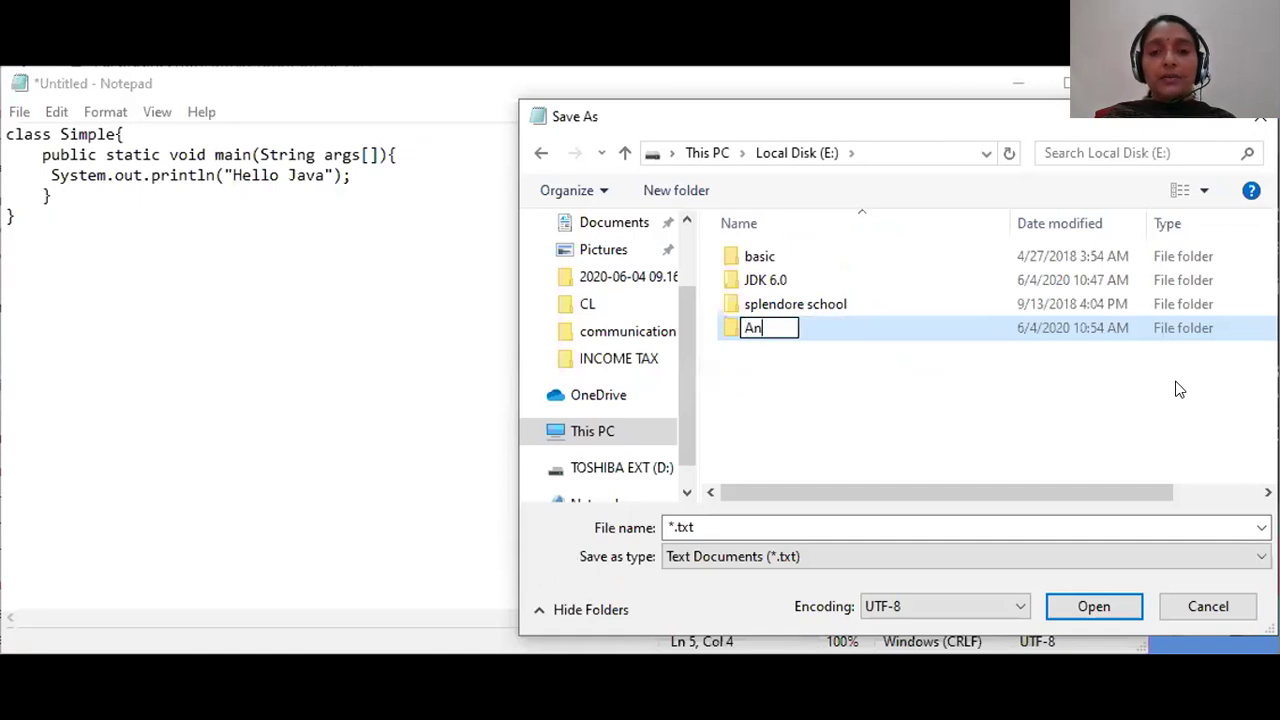
pyautogui.click(723, 397)
pyautogui.click(731, 330)
pyautogui.doubleClick(731, 328)
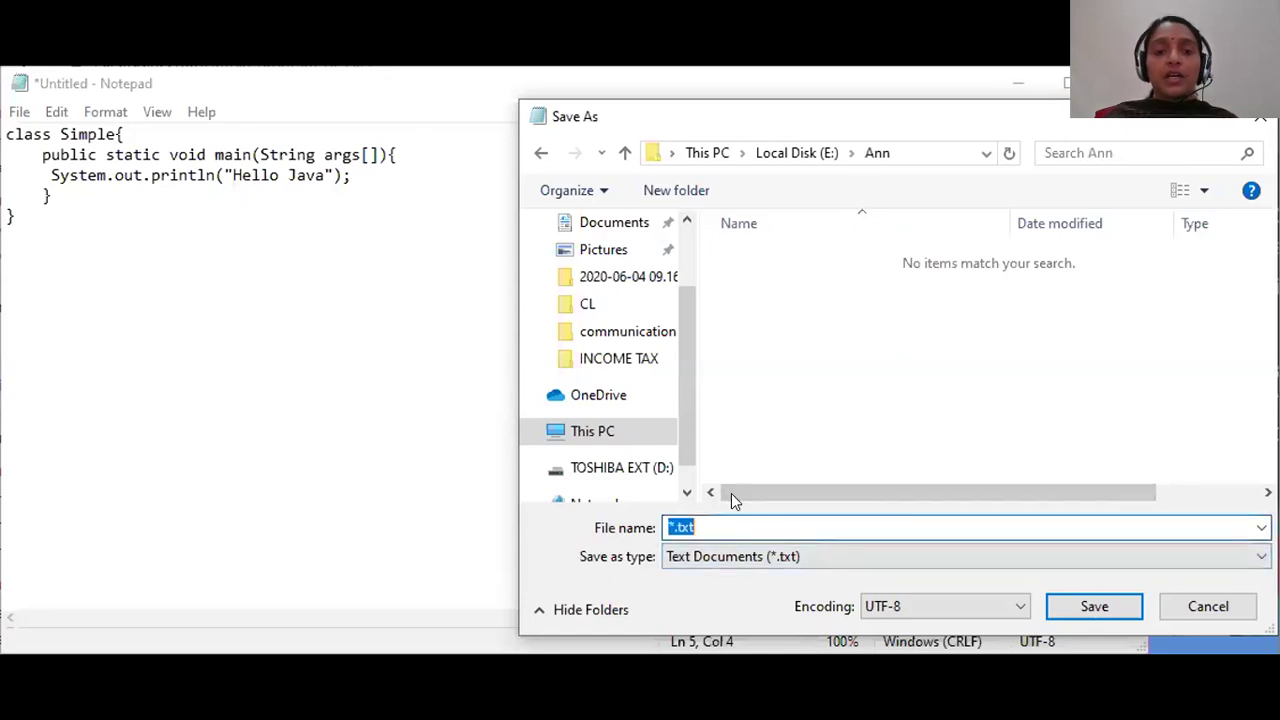
# - Save the document in the new folder as Simple.java with the file type All Files
pyautogui.write('Simple.java')
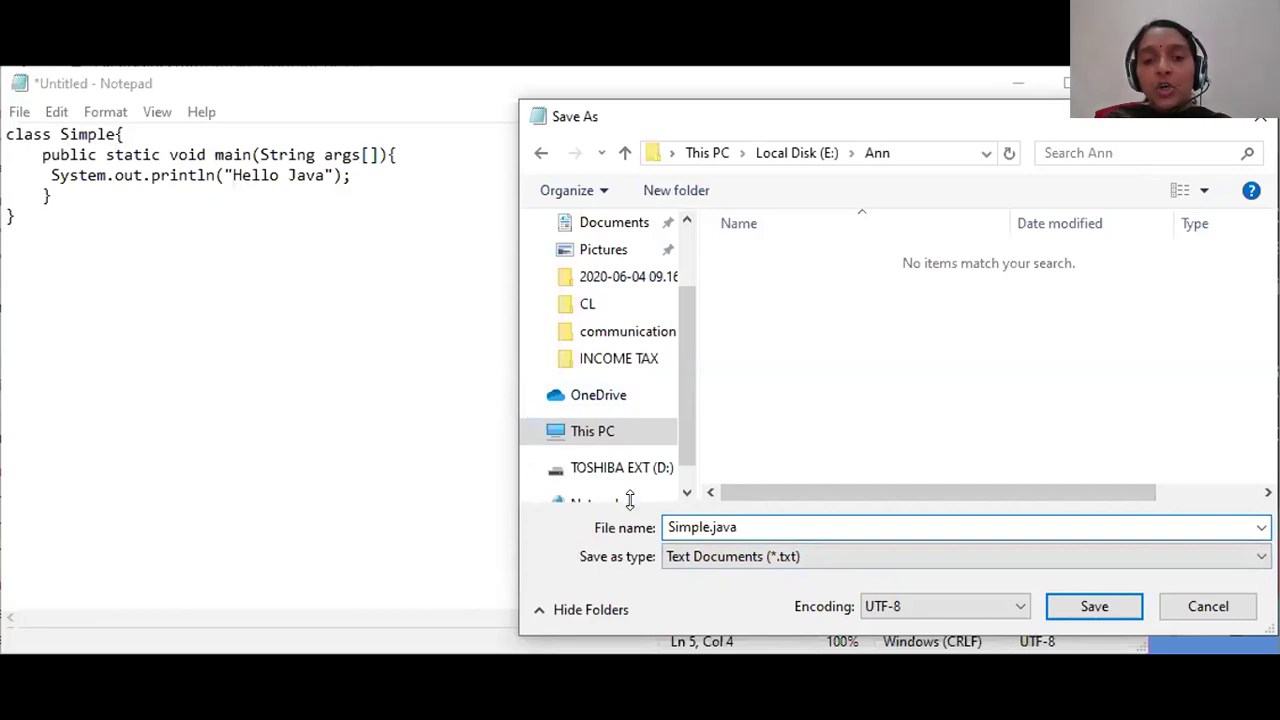
pyautogui.click(965, 556)
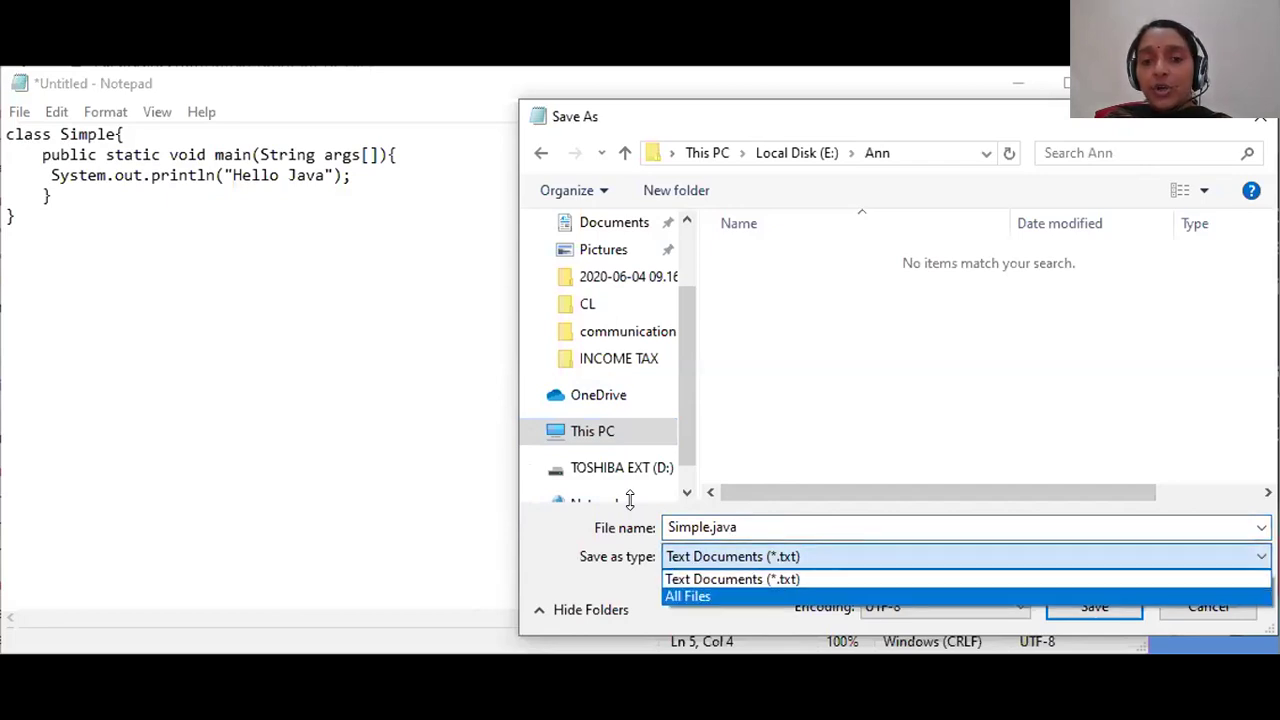
pyautogui.press('Return')
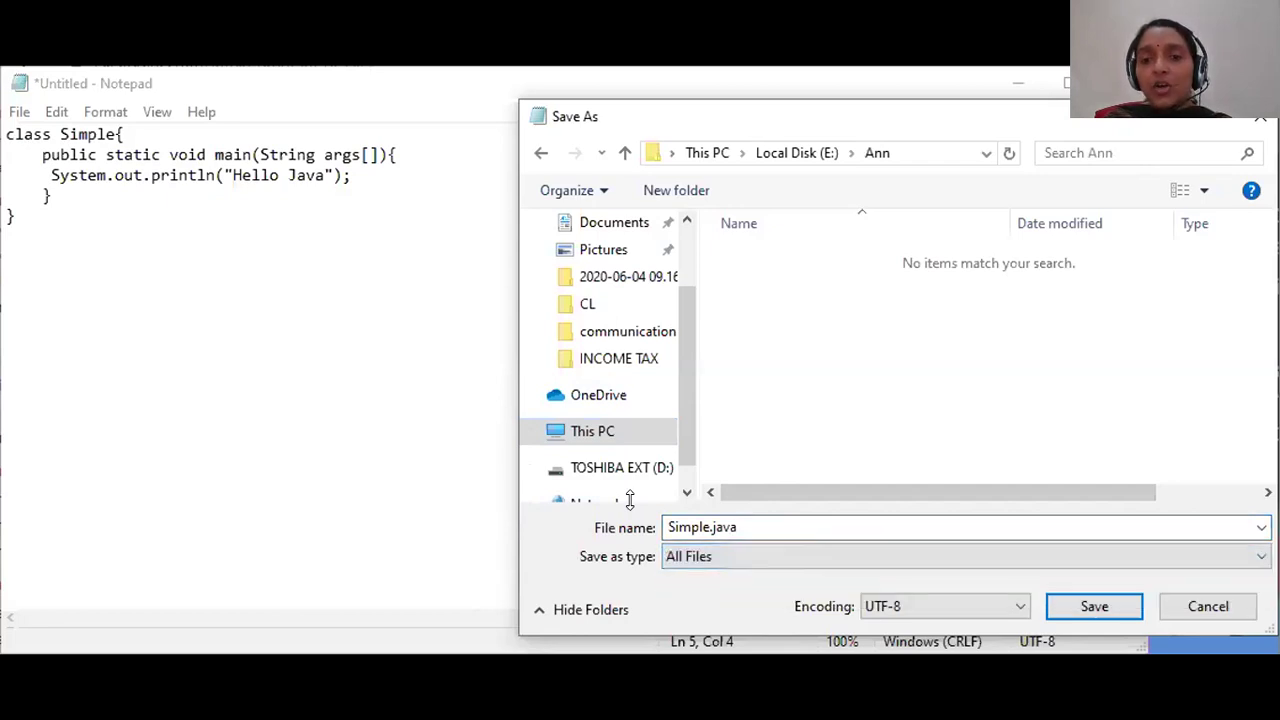
pyautogui.click(1092, 607)
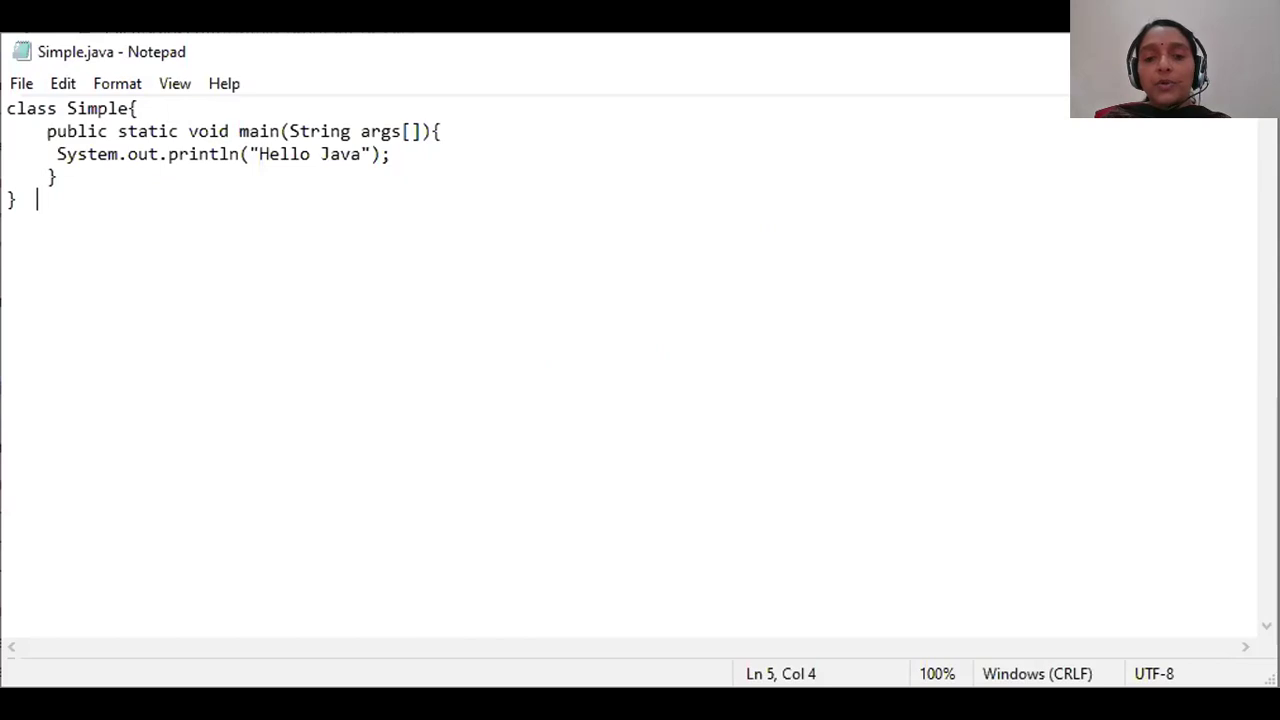
# - Switch to Command Prompt and change the current drive to E: with the command e:
pyautogui.hotkey('alt', 'Tab')
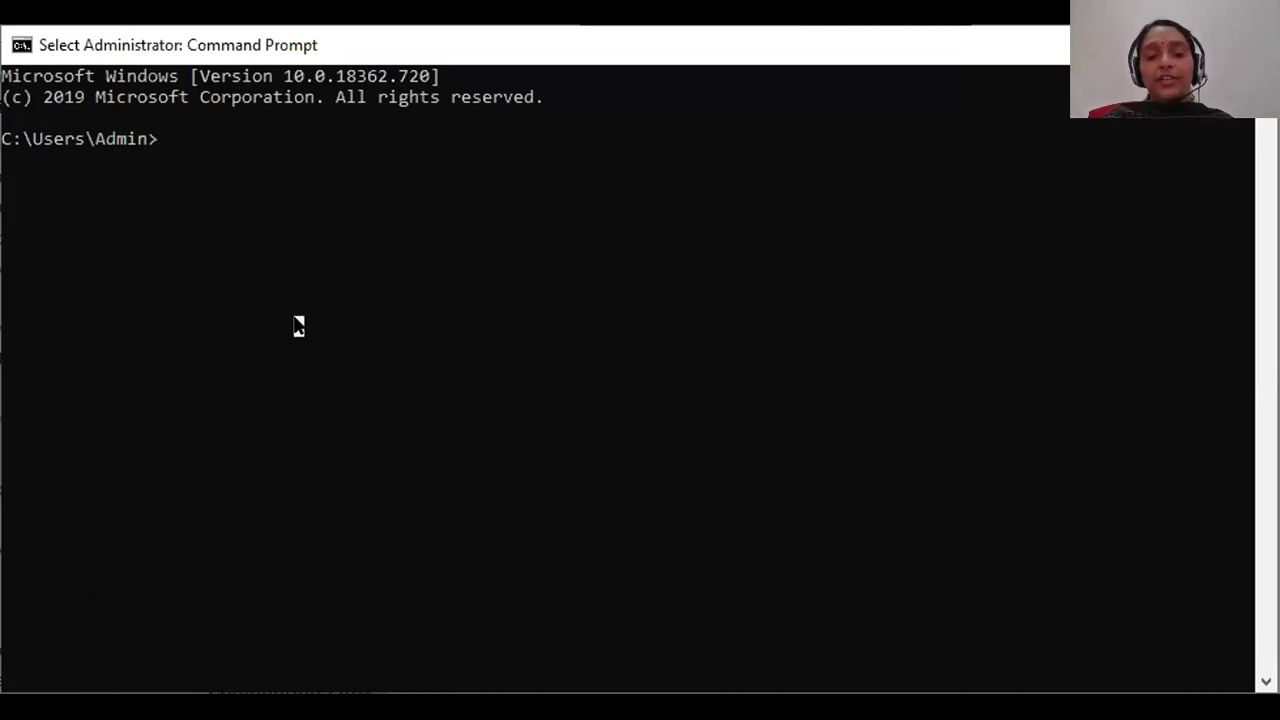
pyautogui.press('Escape')
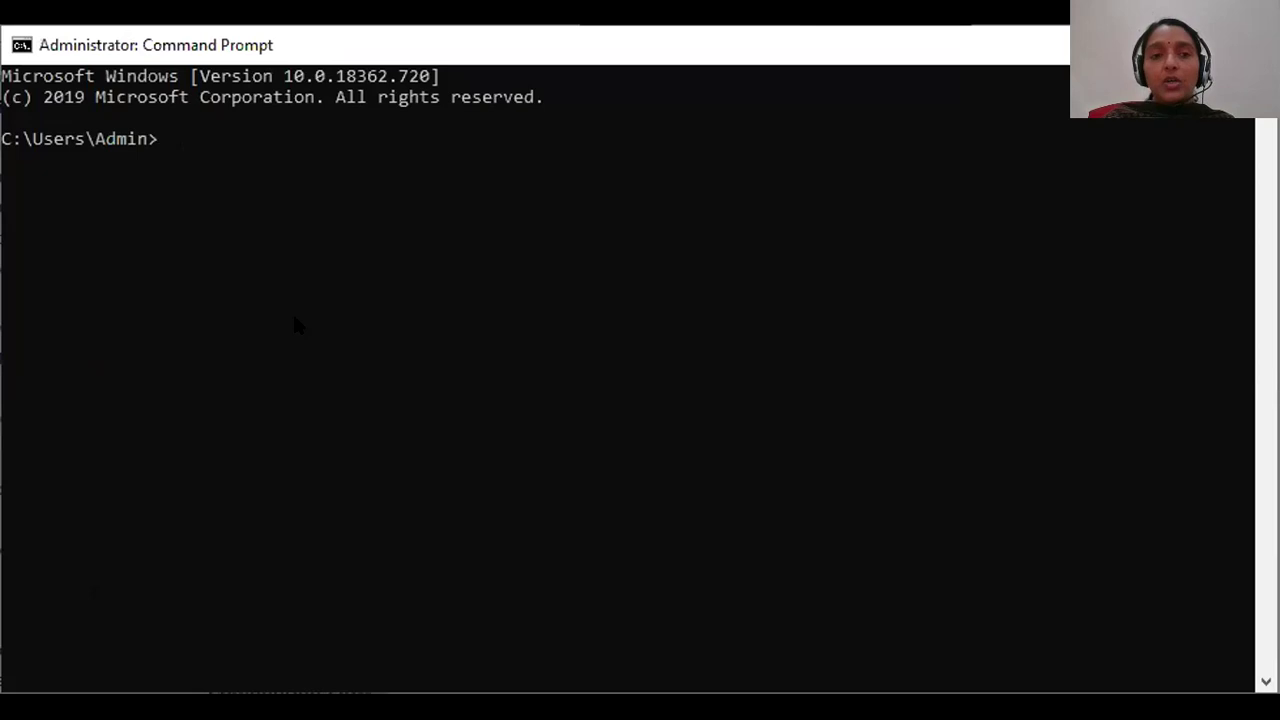
pyautogui.write(';')
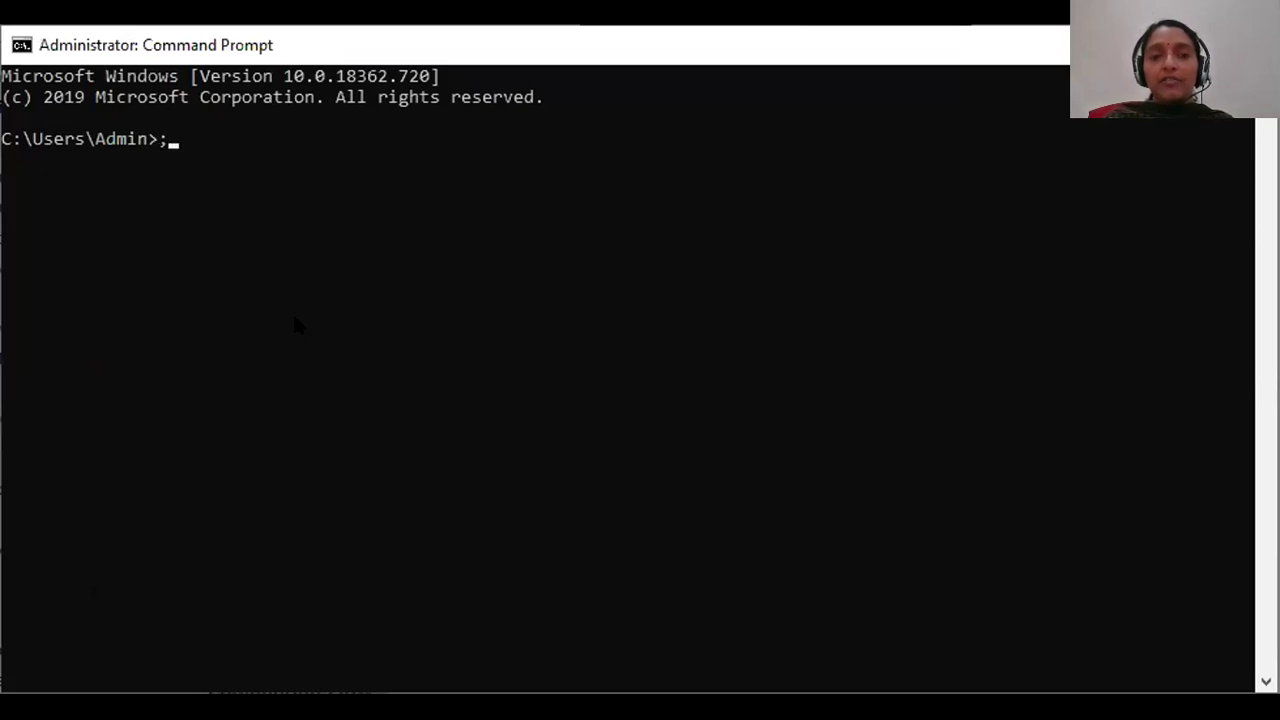
pyautogui.press('BackSpace')
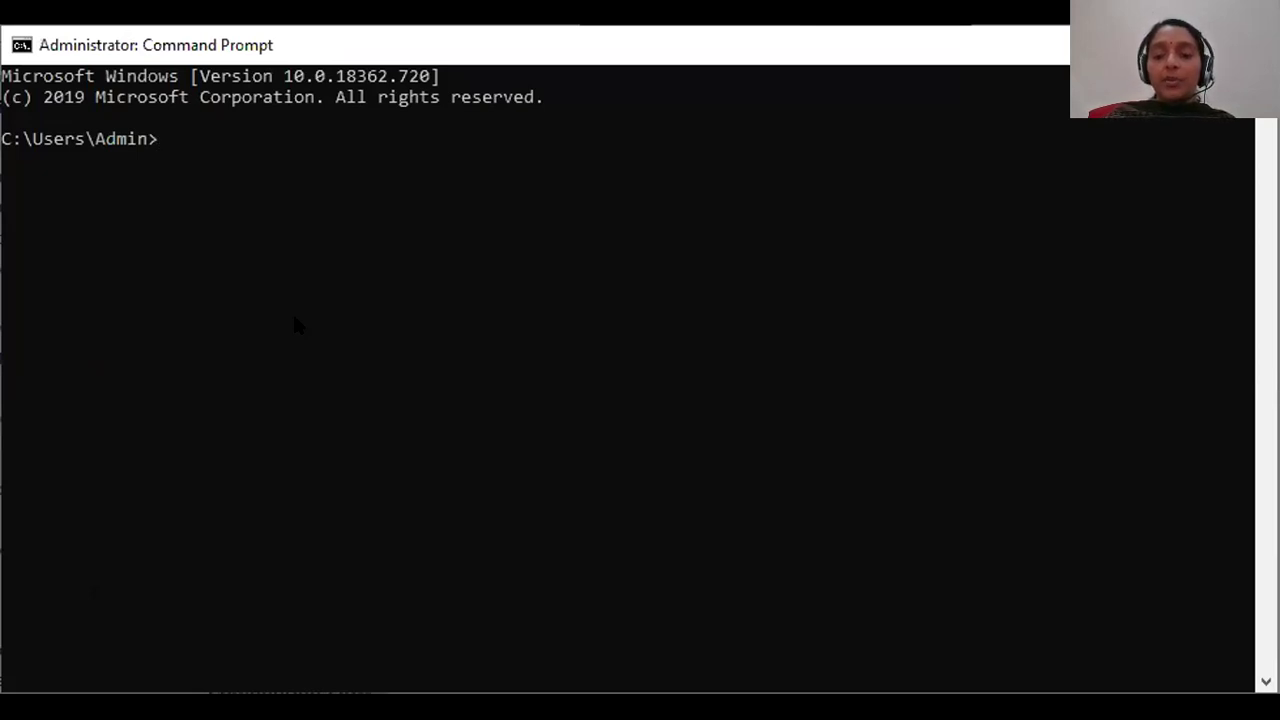
pyautogui.write(':')
pyautogui.press('BackSpace')
pyautogui.write('e:')
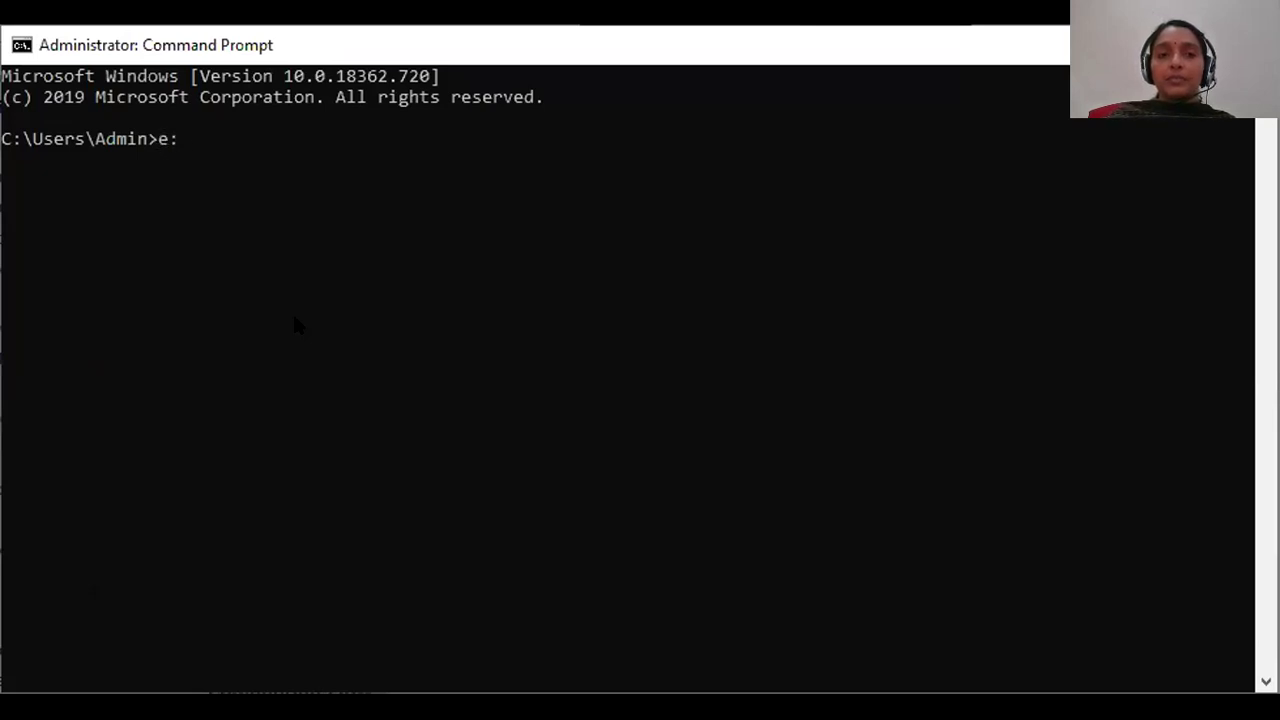
pyautogui.press('Return')
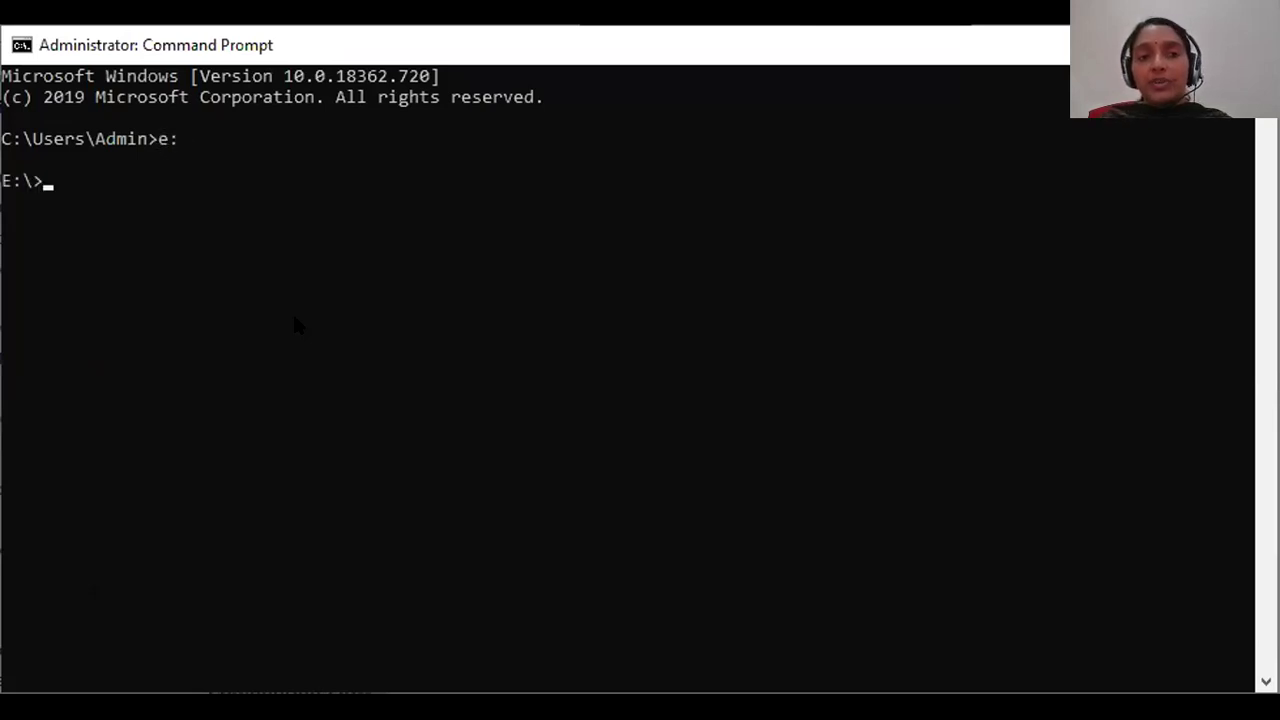
# - List the contents of drive E: with dir and change into the newly created first-name folder using cd
pyautogui.write('dir')
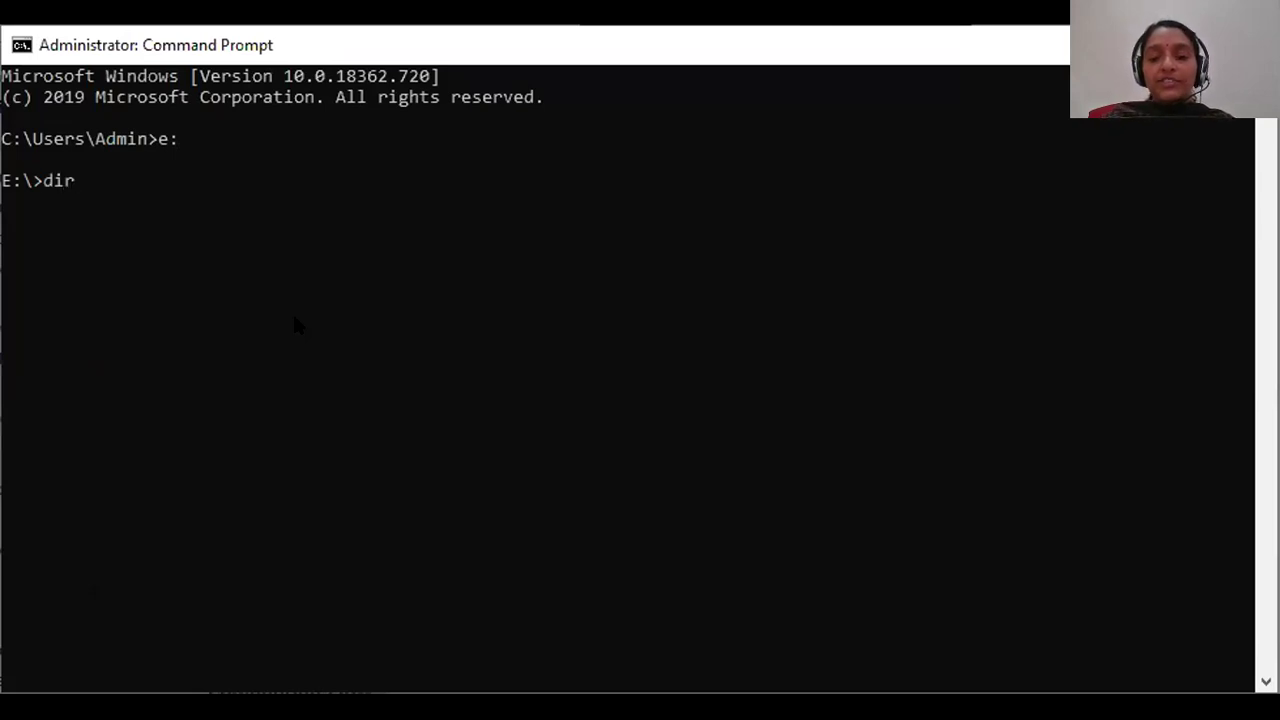
pyautogui.press('Return')
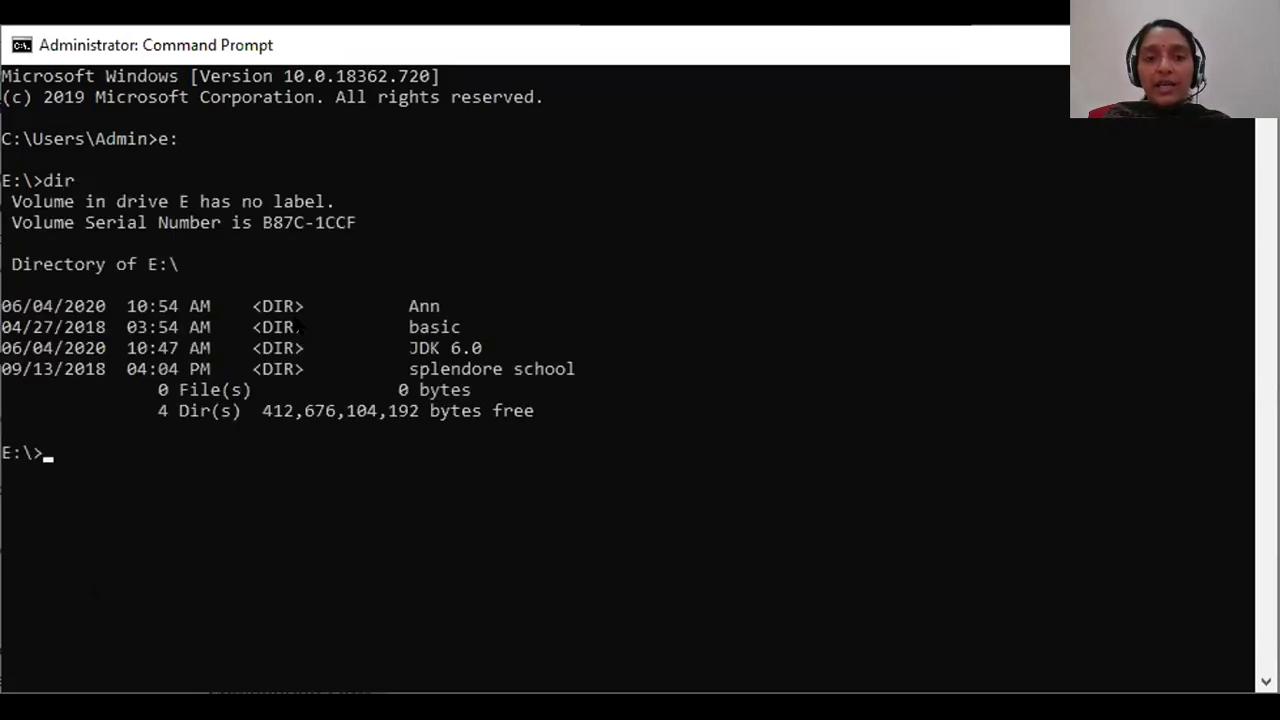
pyautogui.write('cd Ann')
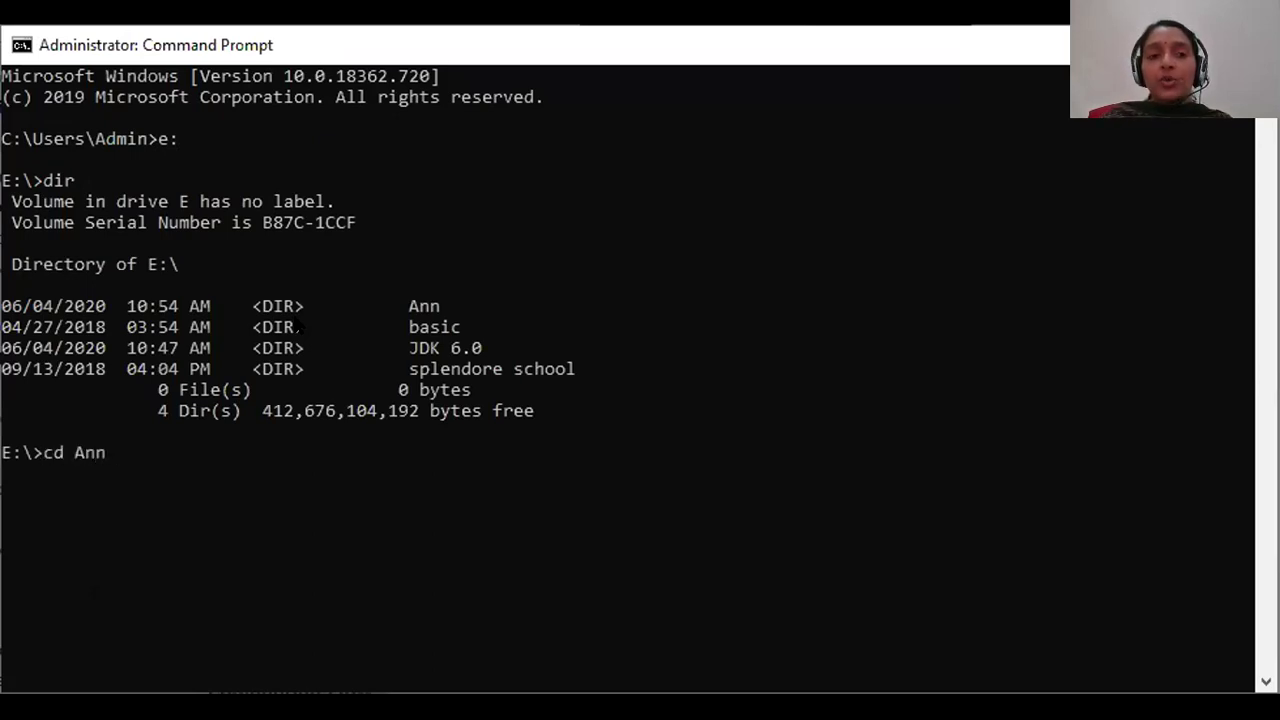
pyautogui.press('Return')
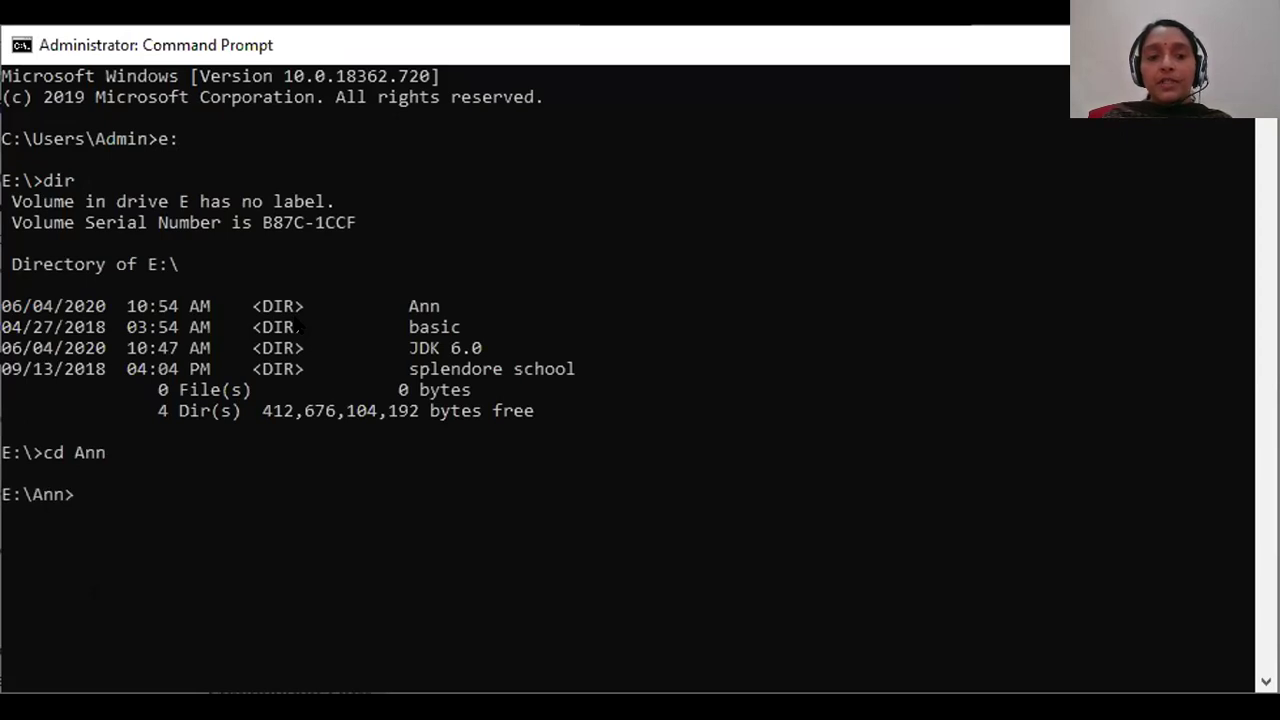
# - List the contents of the newly created folder with dir to check for the saved Java source file
pyautogui.write('d')
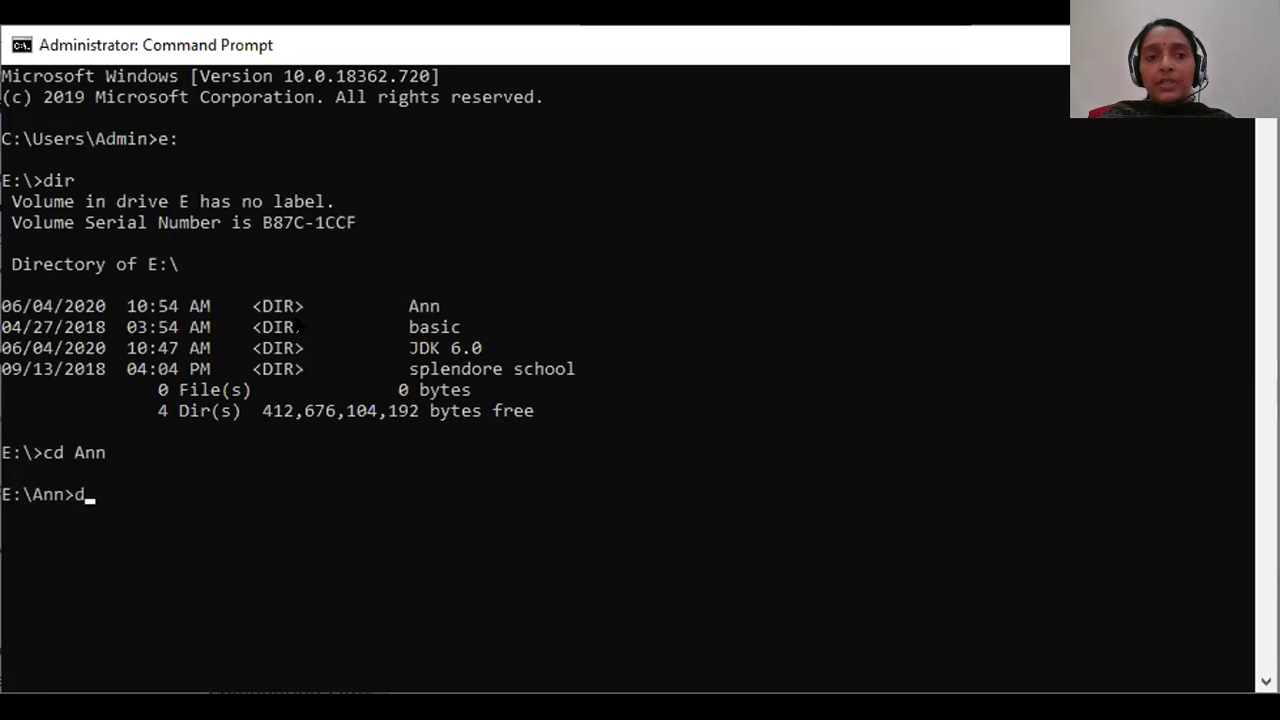
pyautogui.write('ir')
pyautogui.press('Return')
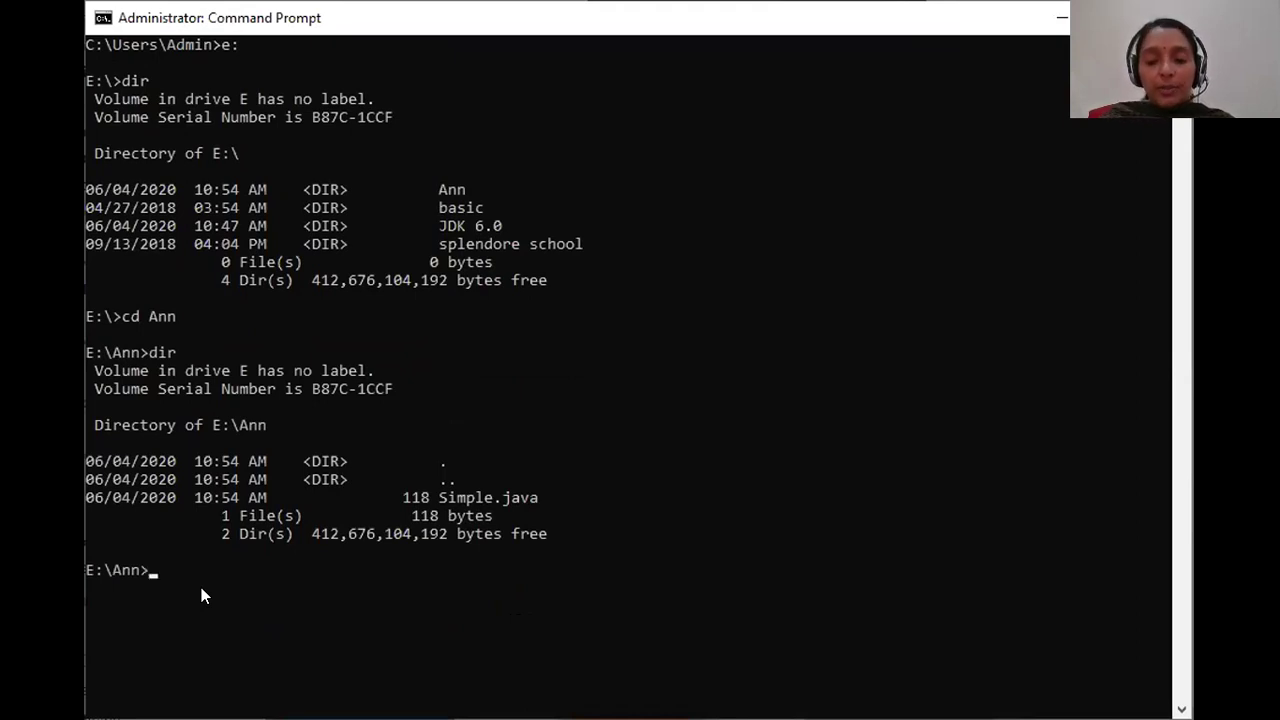
# - Compile the Java source file with the command javac Simple.java
pyautogui.write('javac')
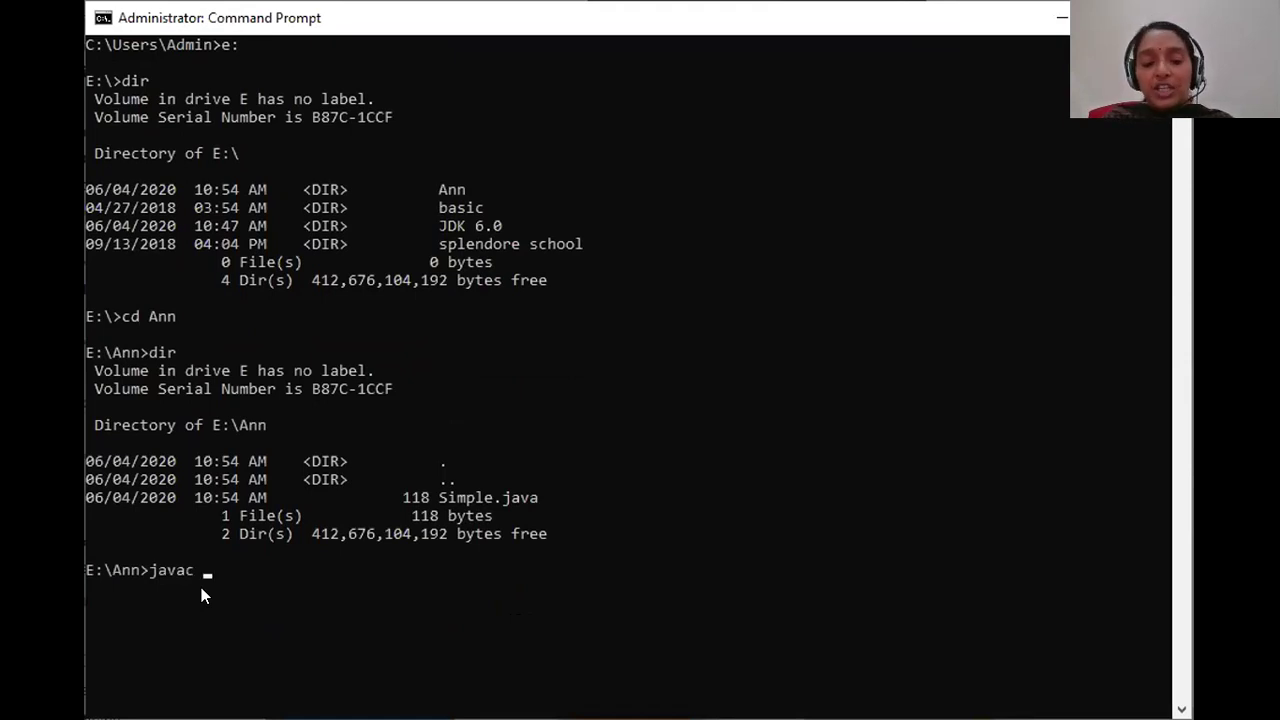
pyautogui.write('Simpl')
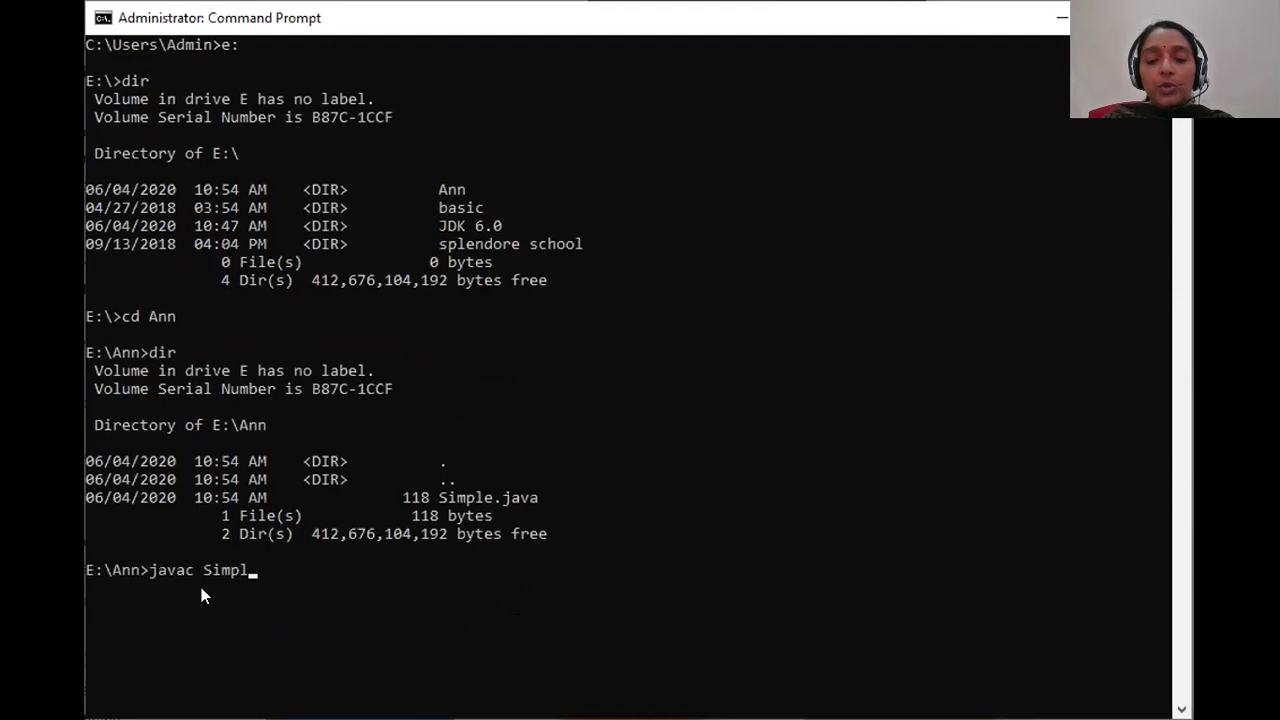
pyautogui.write('e.')
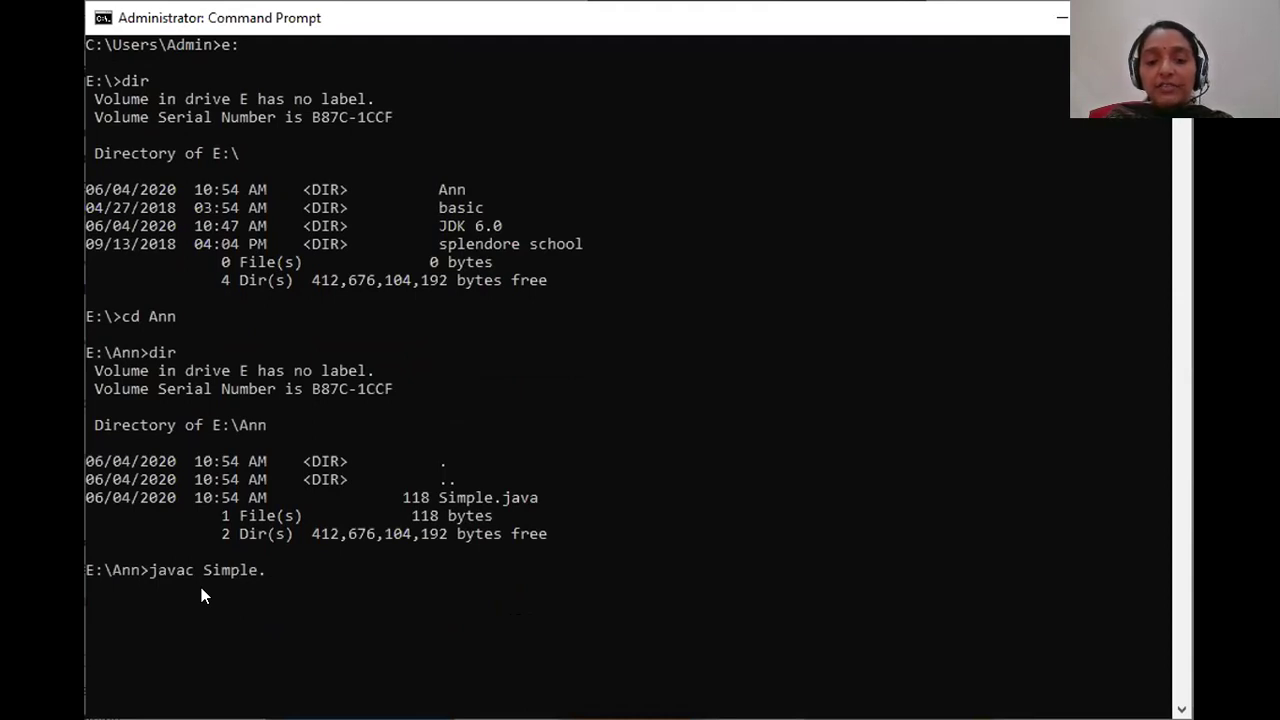
pyautogui.write('java')
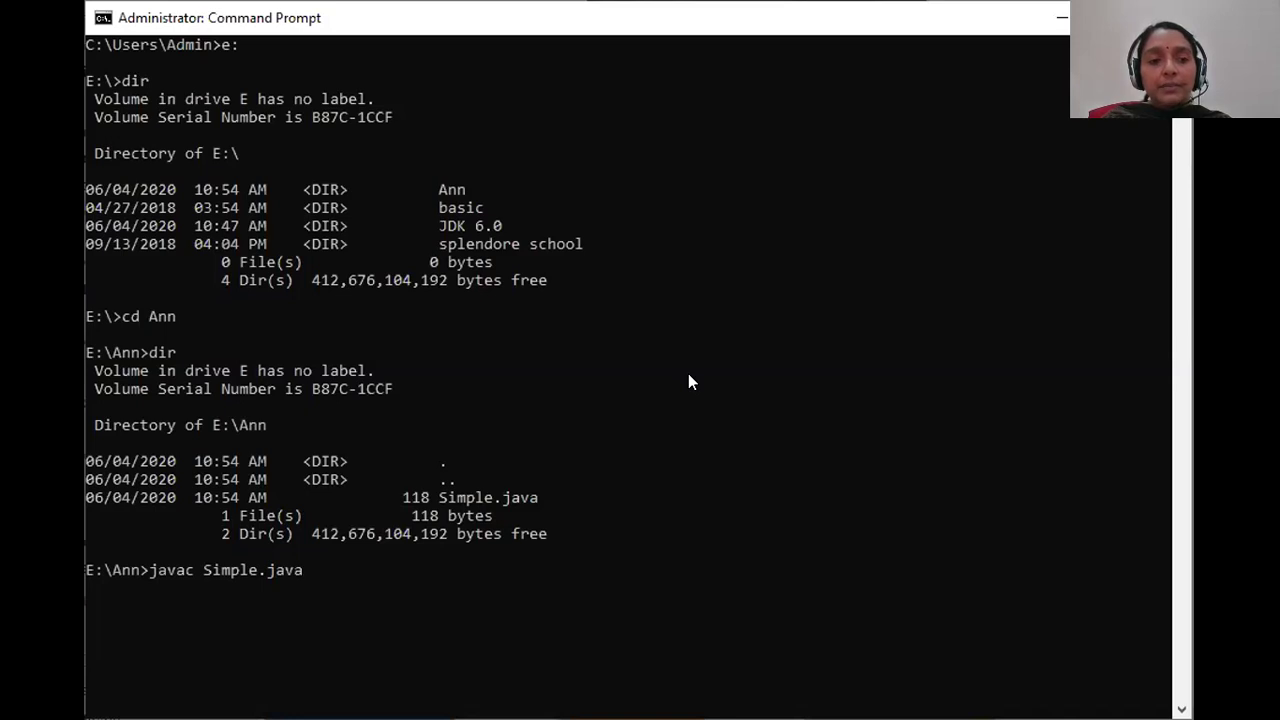
pyautogui.press('Return')
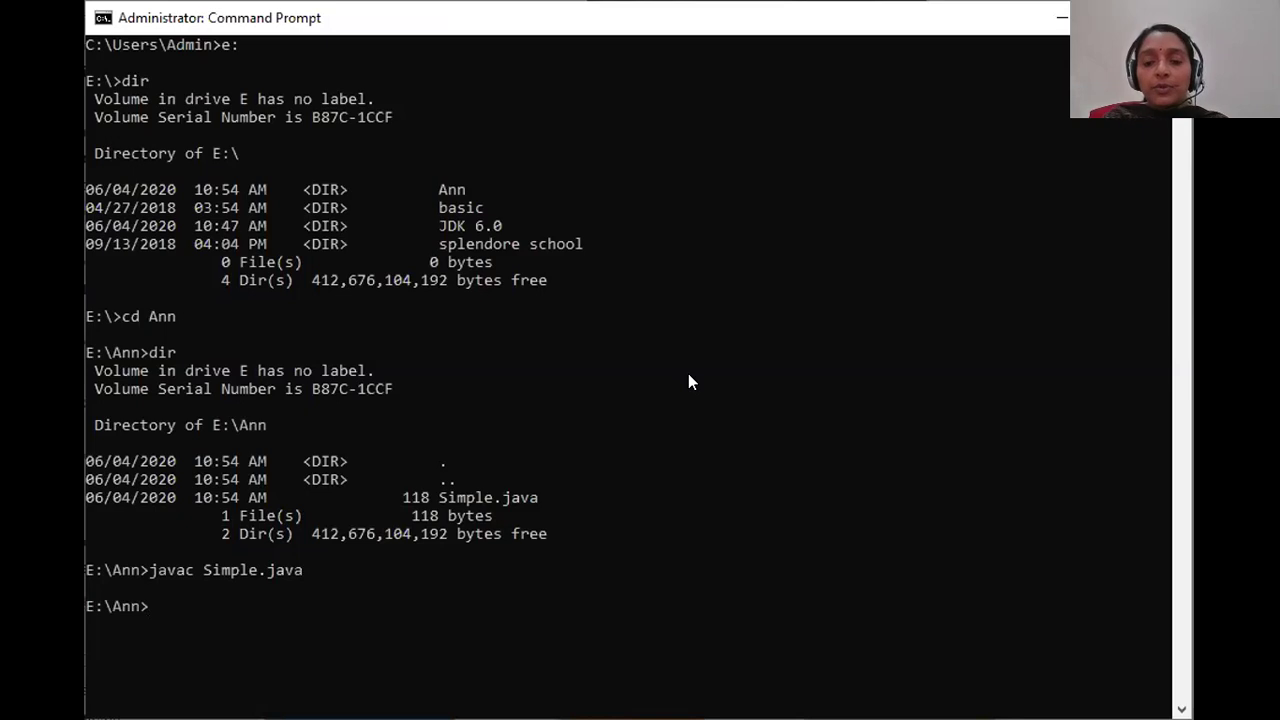
# - Run the compiled program with the command java Simple
pyautogui.write('java')
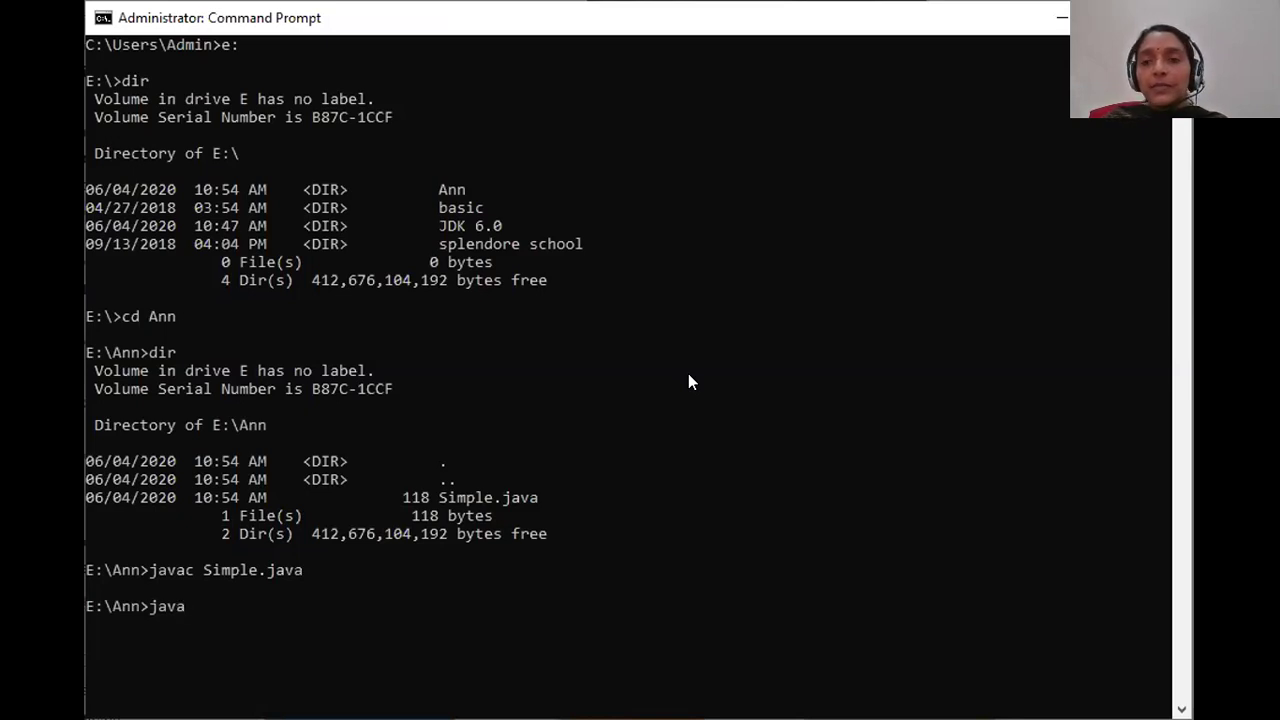
pyautogui.write(' S')
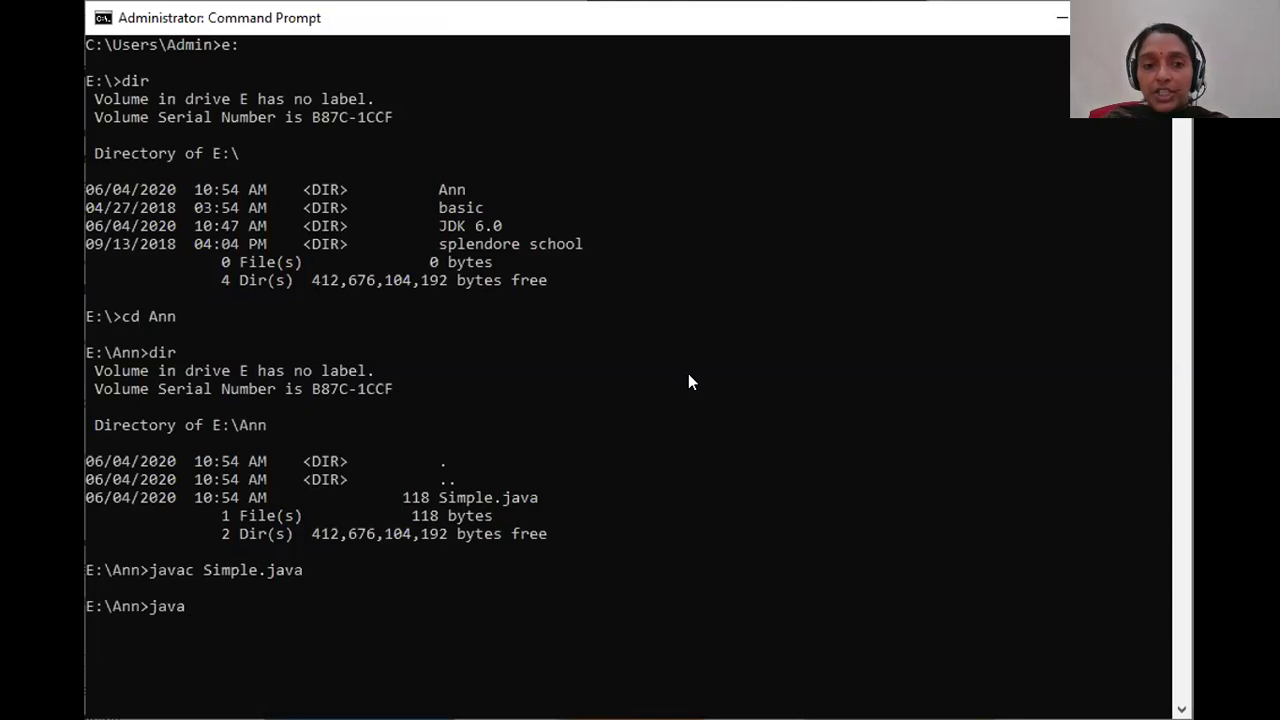
pyautogui.write('imple')
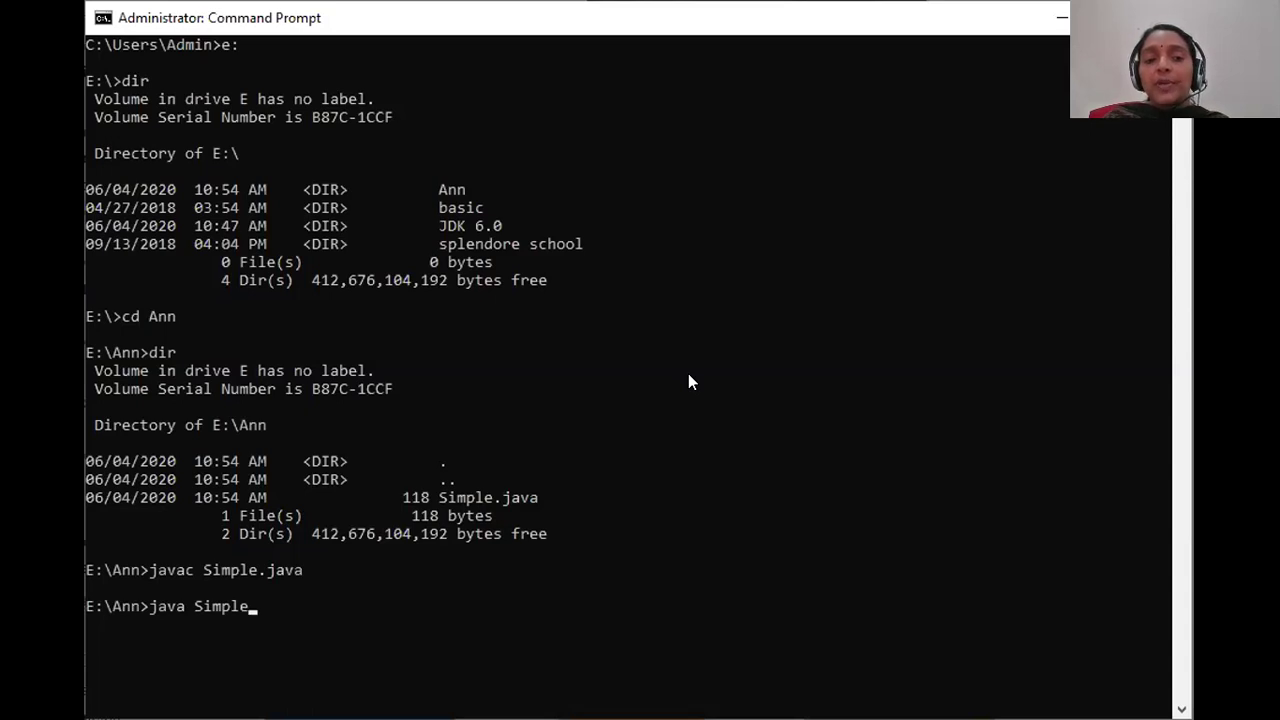
pyautogui.press('Return')
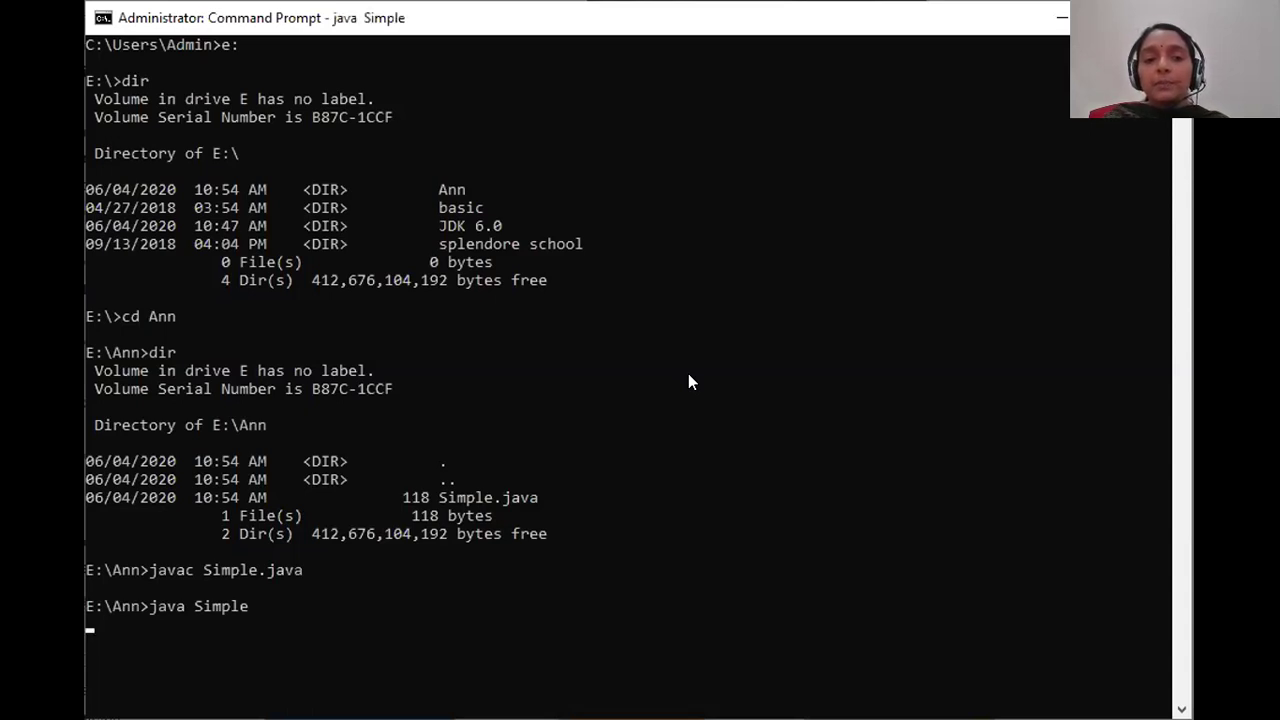